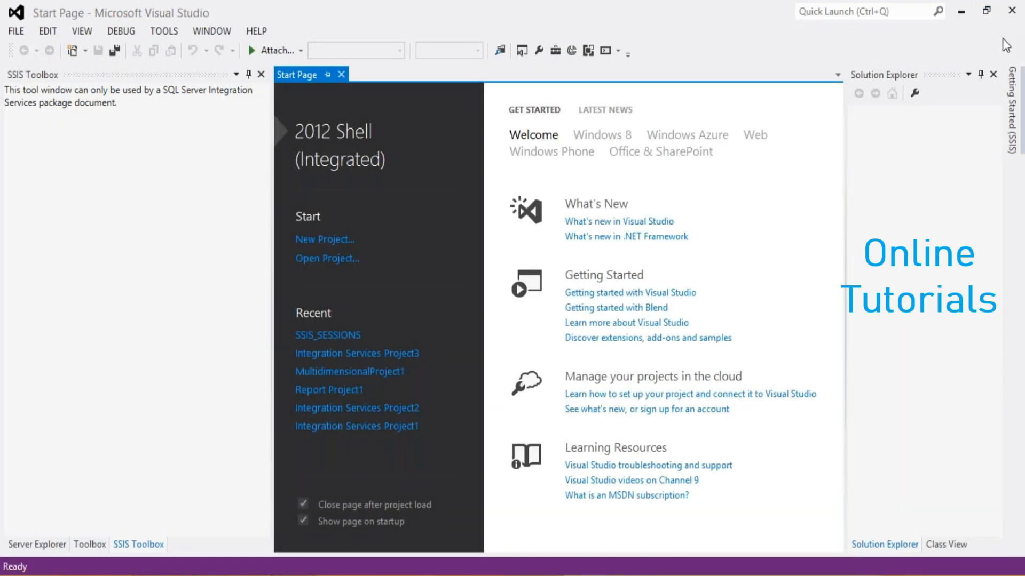
# Set the docked SSIS Toolbox, Toolbox and Server Explorer windows to auto-hide
pyautogui.click(249, 75)
pyautogui.click(248, 74)
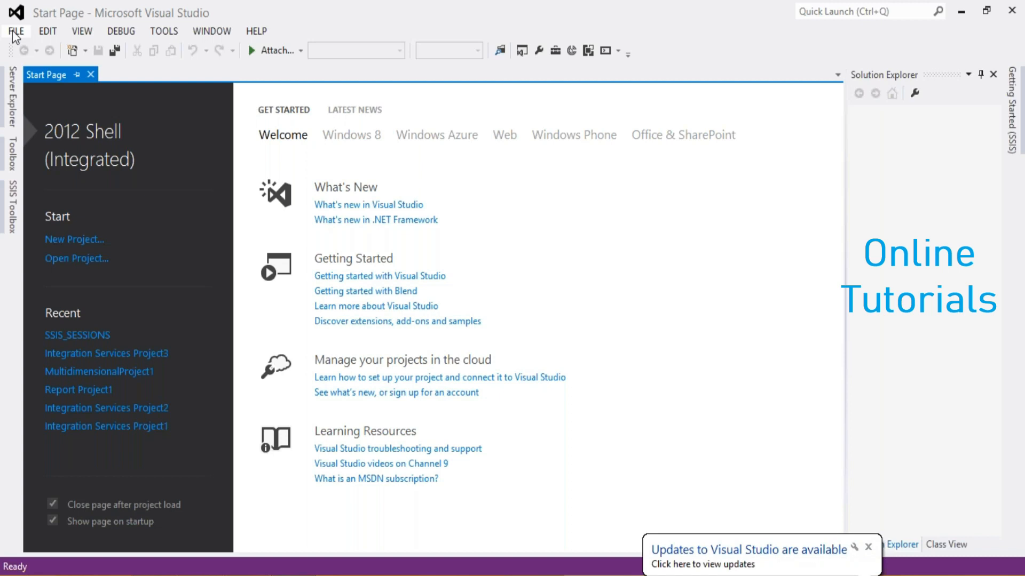
# Open the SSIS_SESSIONS solution file from Desktop\SQL_MSBI_TABLEAU_Sessions\MSBI\SSIS\SSIS_SESSIONS
pyautogui.click(13, 33)
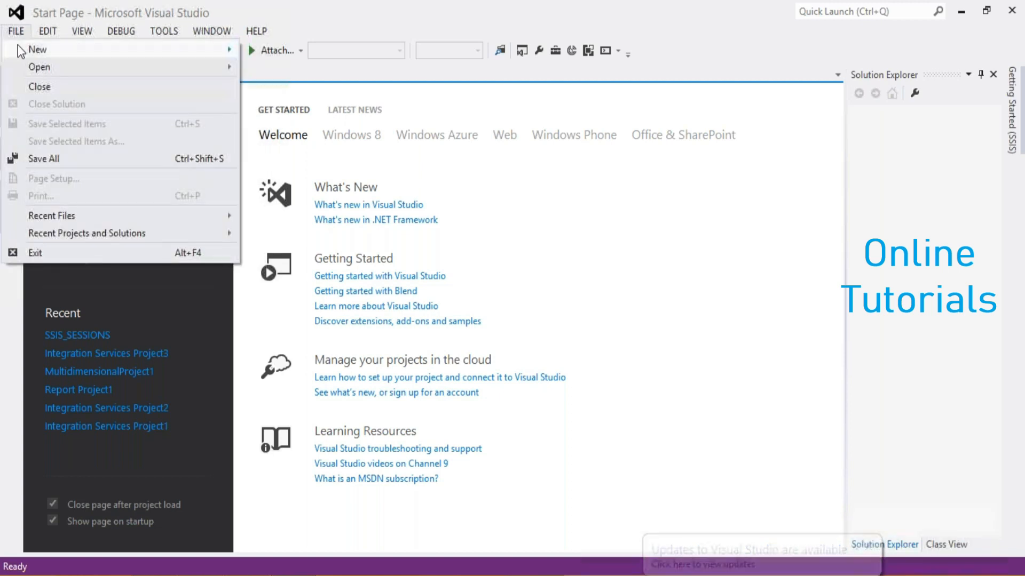
pyautogui.moveTo(48, 65)
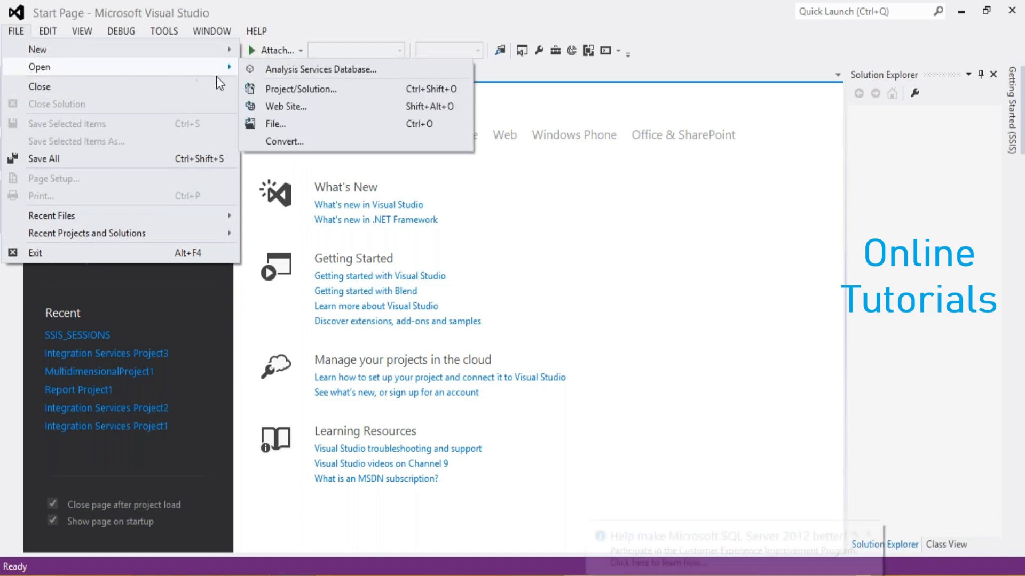
pyautogui.click(282, 90)
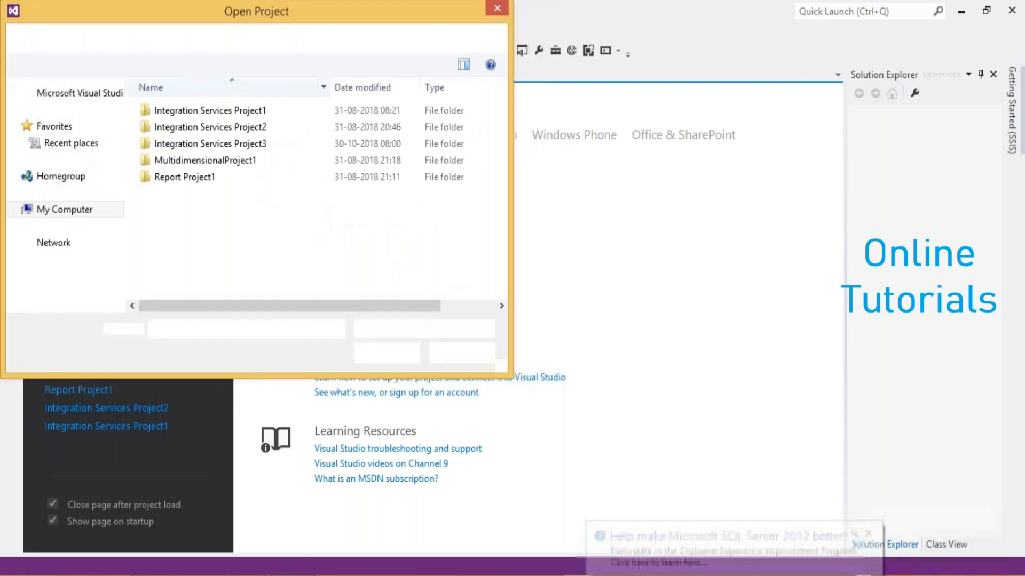
pyautogui.click(55, 152)
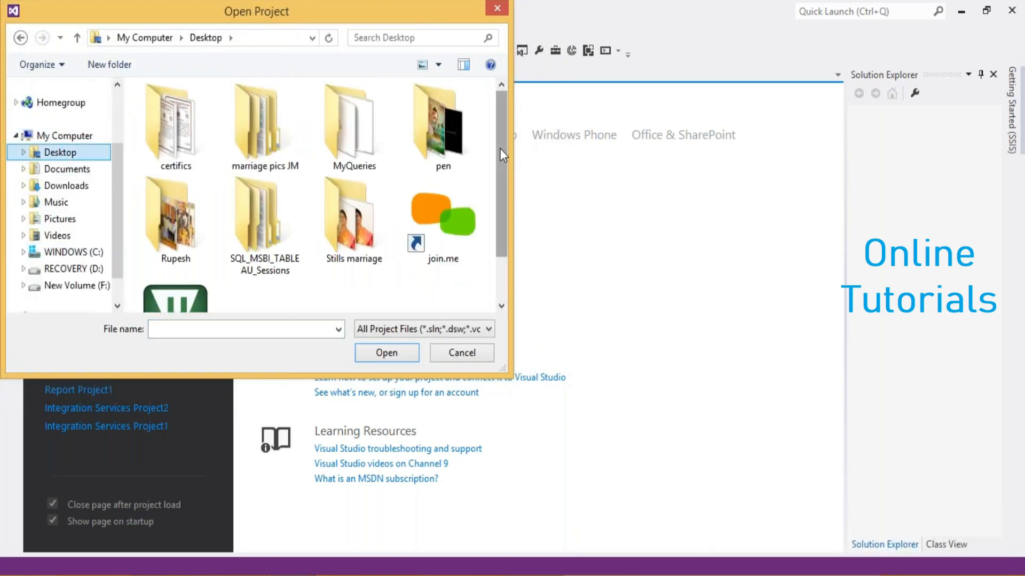
pyautogui.scroll(-1, 499, 166)
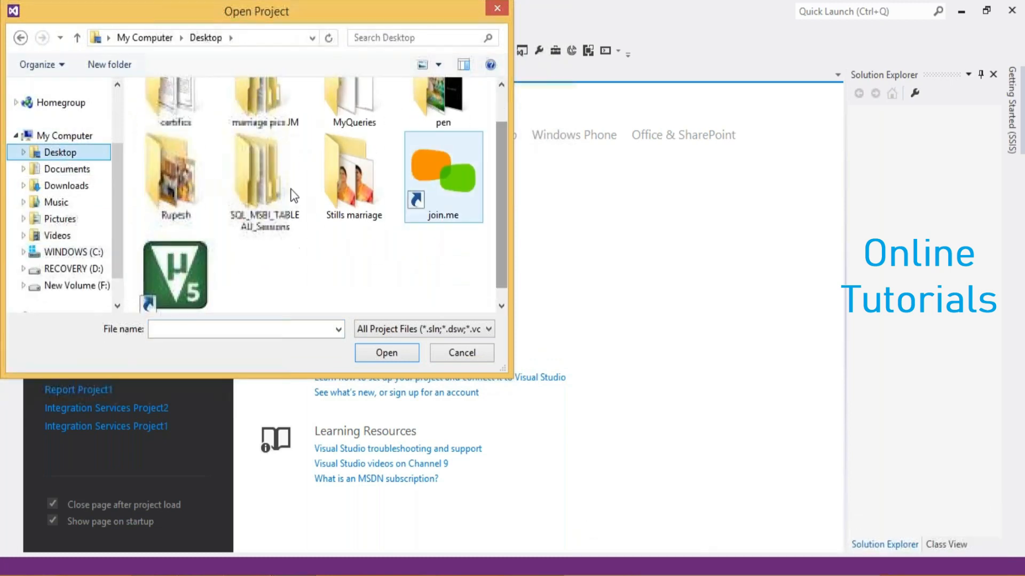
pyautogui.doubleClick(250, 191)
pyautogui.doubleClick(154, 110)
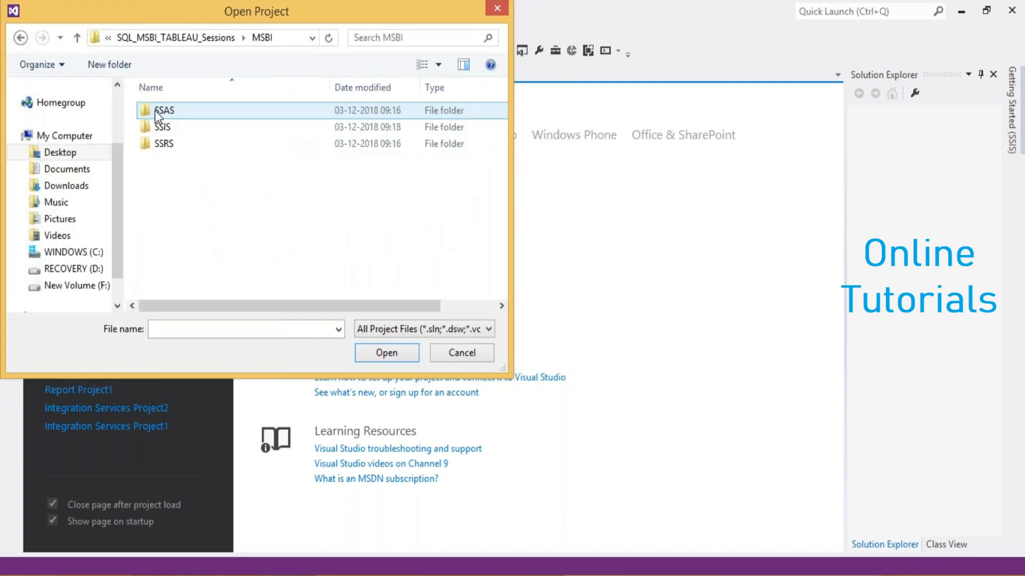
pyautogui.doubleClick(160, 127)
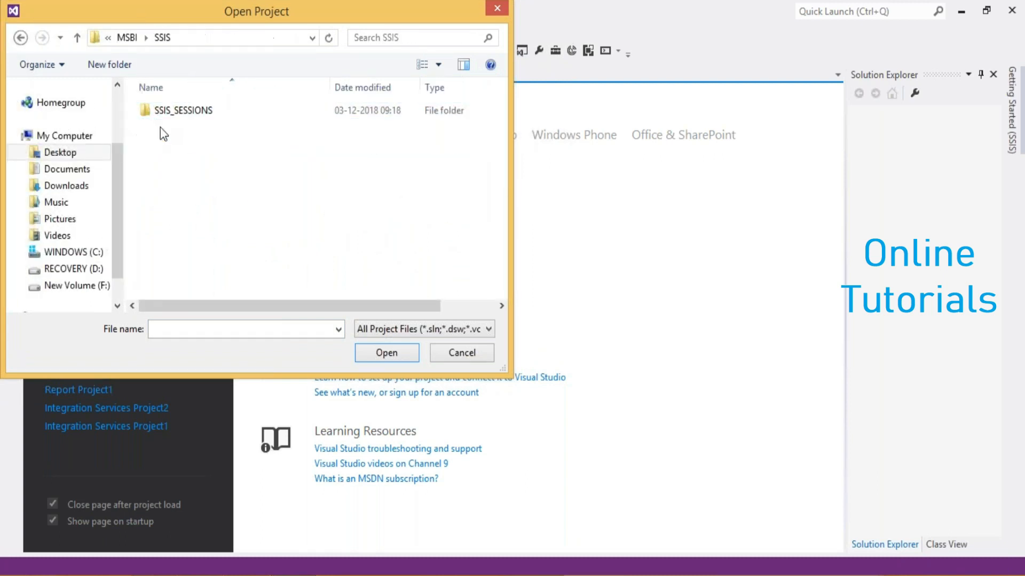
pyautogui.doubleClick(183, 110)
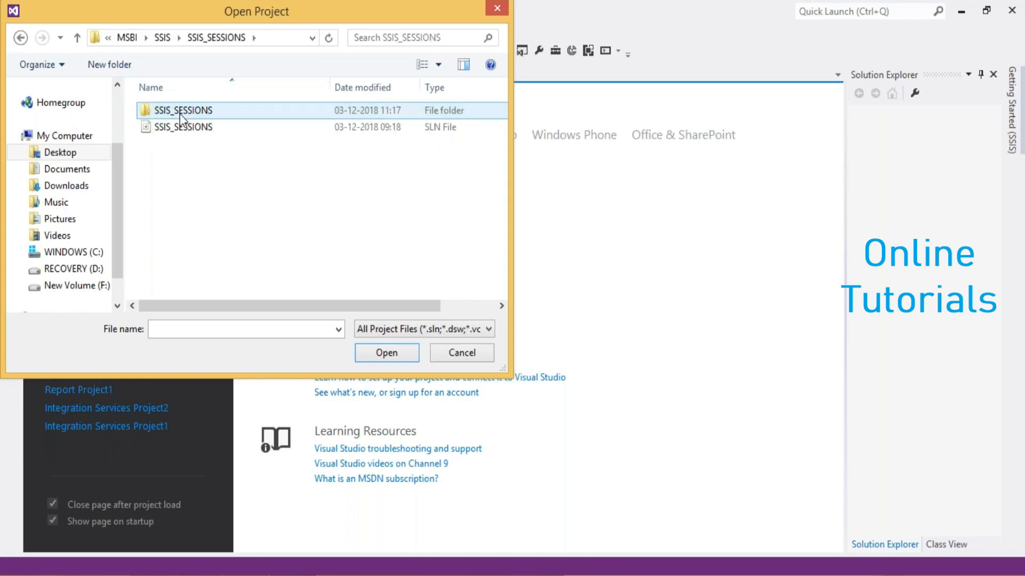
pyautogui.doubleClick(180, 112)
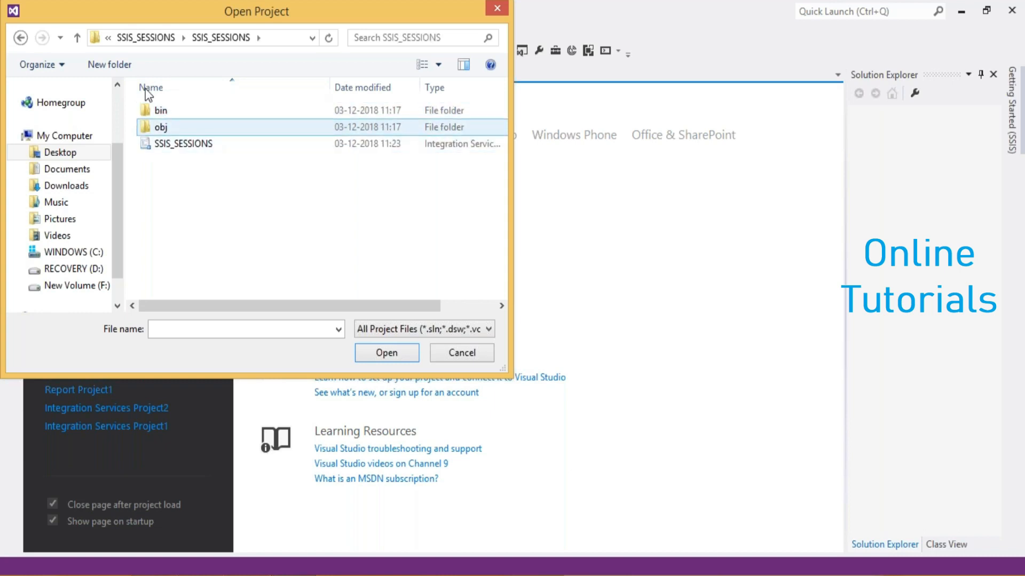
pyautogui.click(20, 38)
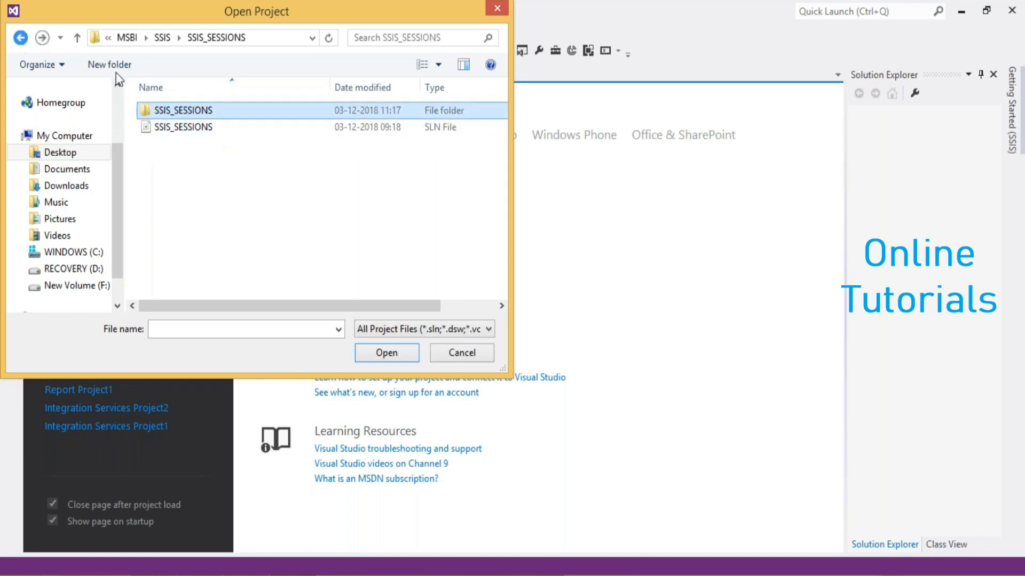
pyautogui.doubleClick(177, 129)
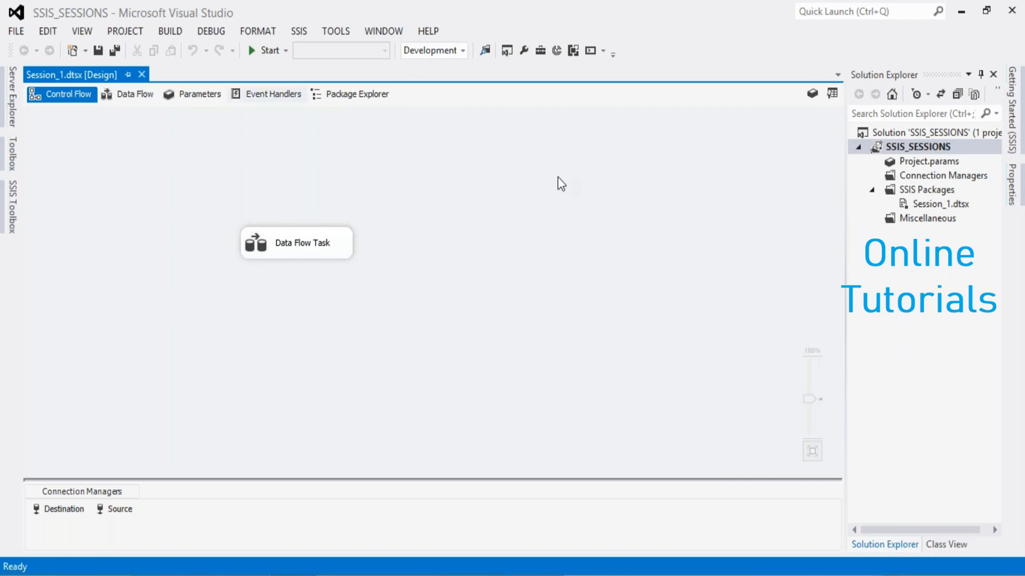
# Open the Data Flow Task in Session_1.dtsx and review the OLE DB Source's connection and table settings without changing them
pyautogui.click(935, 193)
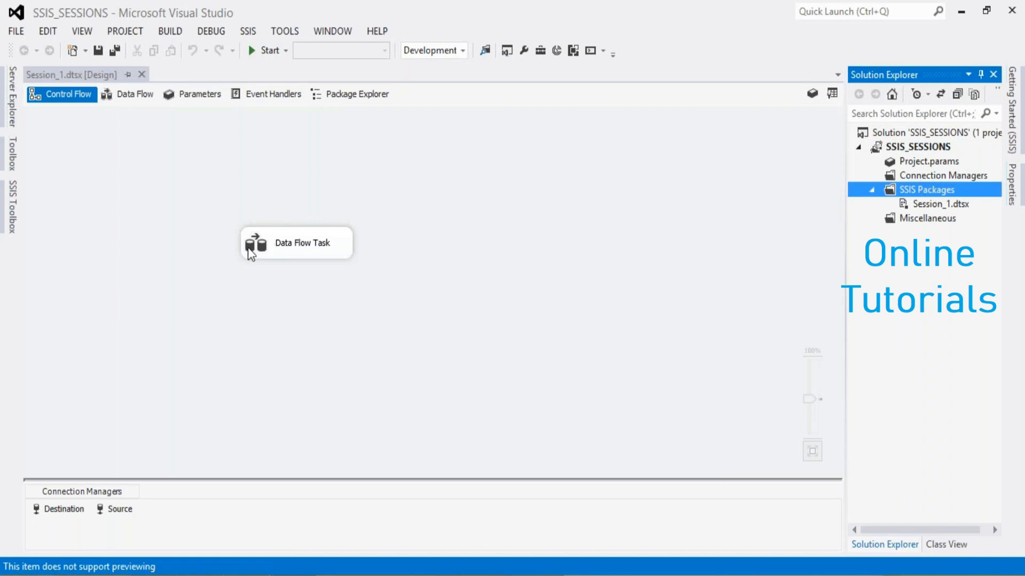
pyautogui.doubleClick(266, 249)
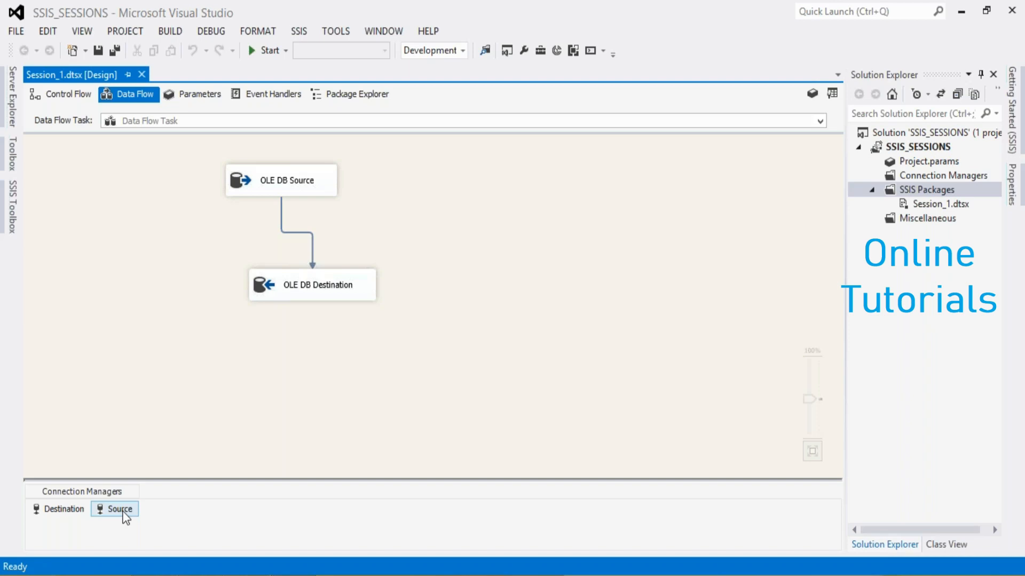
pyautogui.click(266, 183)
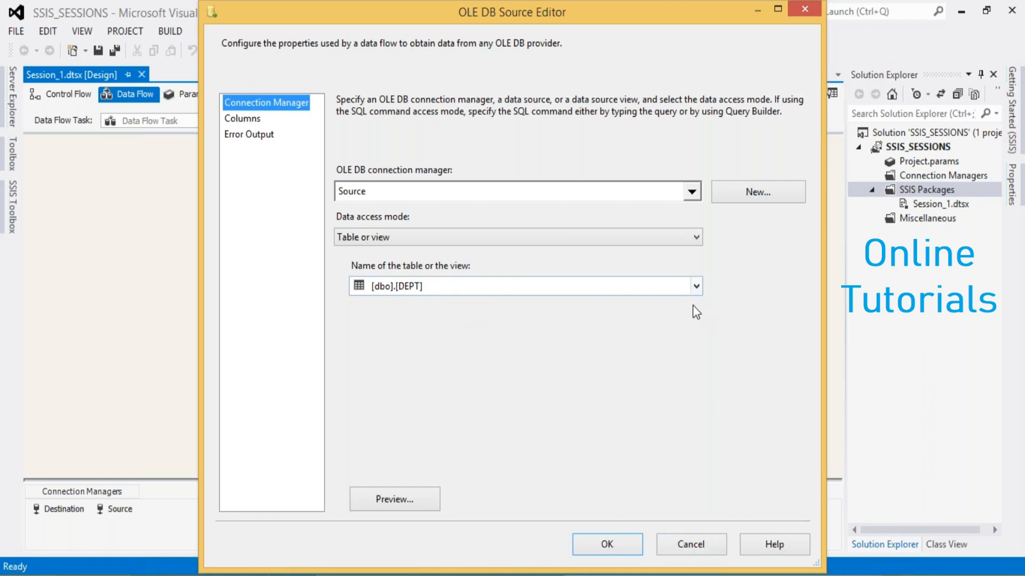
pyautogui.click(696, 291)
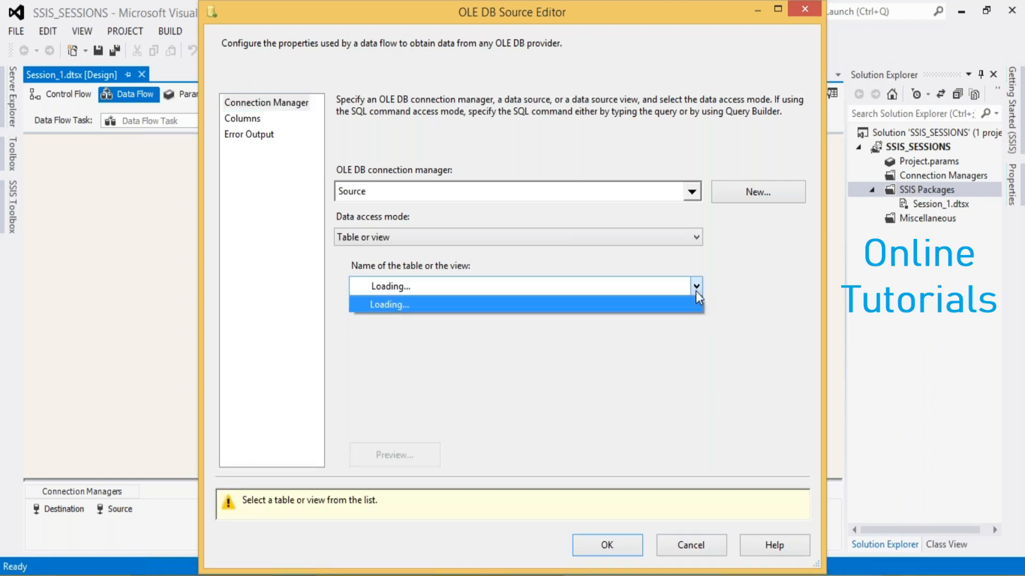
pyautogui.click(696, 290)
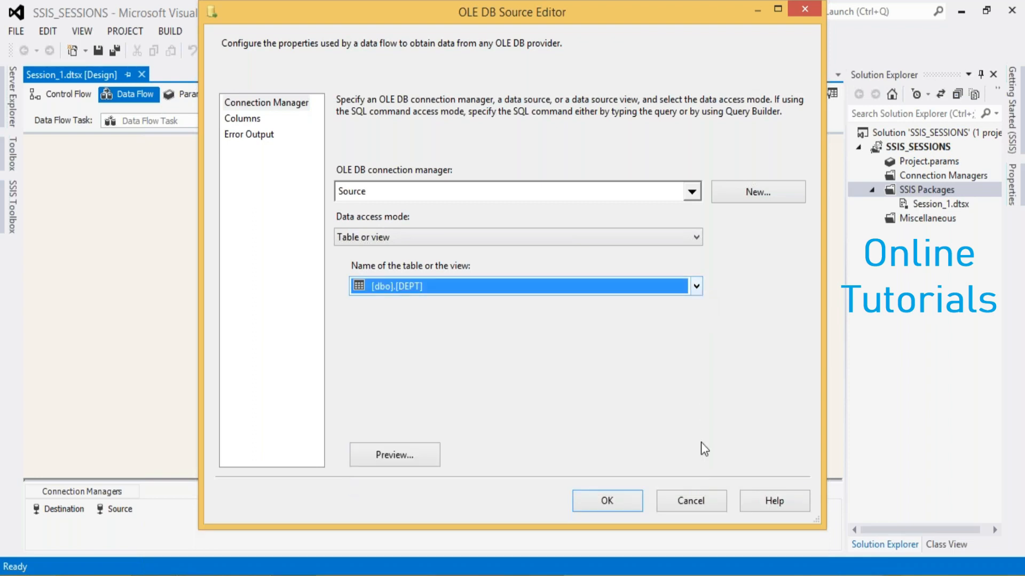
pyautogui.click(692, 504)
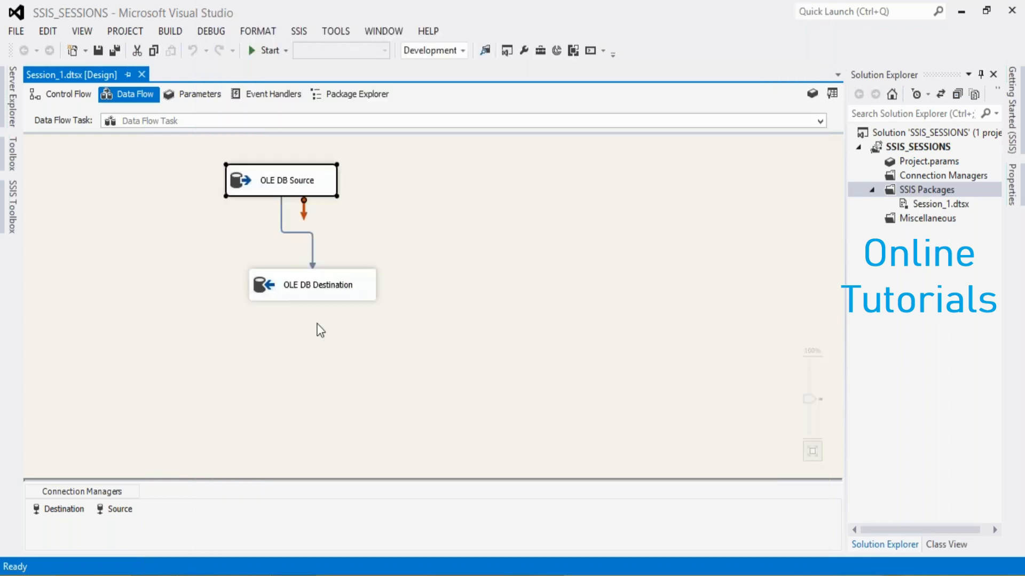
pyautogui.click(248, 353)
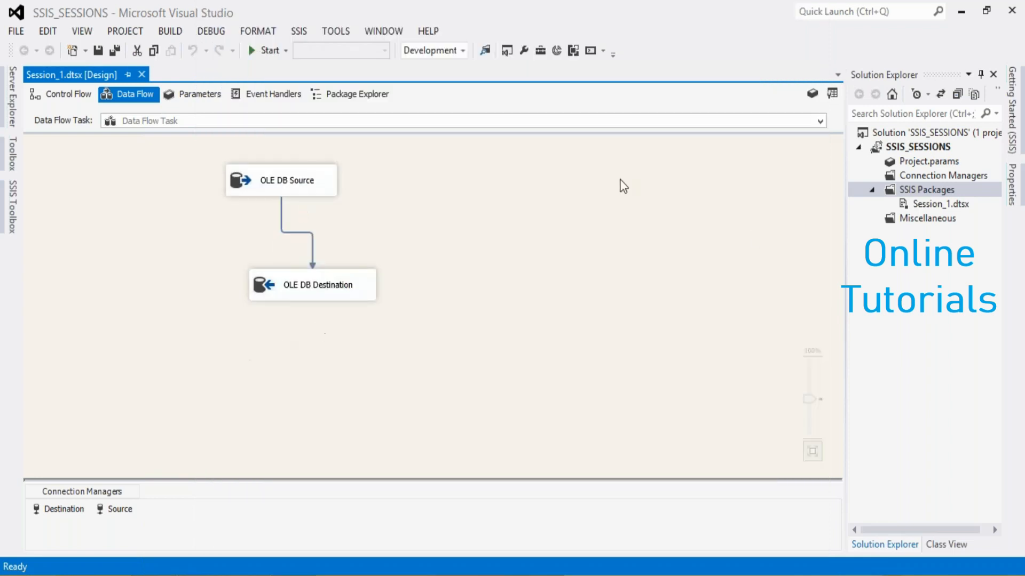
# Add a new SSIS package to the project and rename it Session_2.dtsx
pyautogui.rightClick(918, 193)
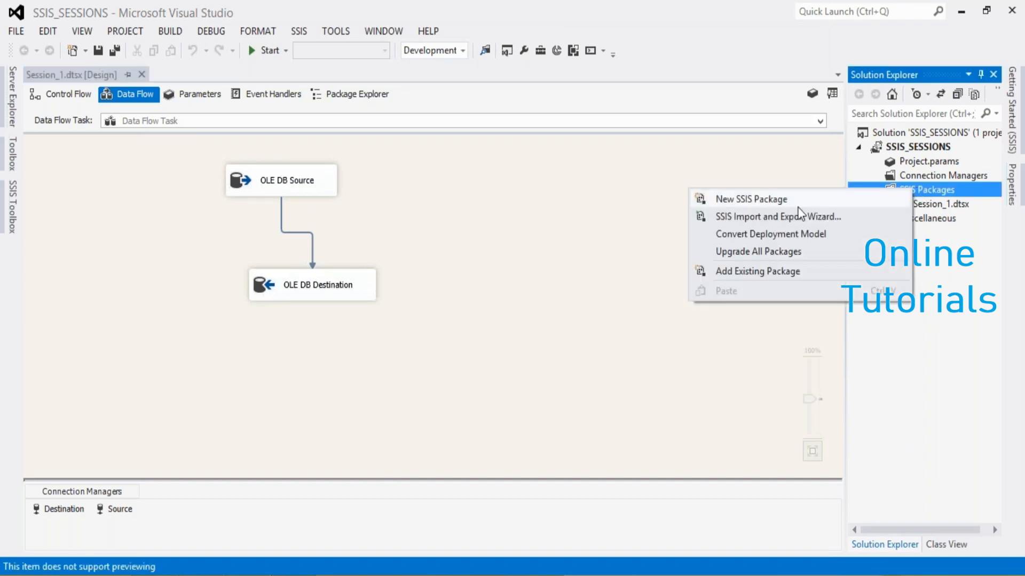
pyautogui.click(767, 201)
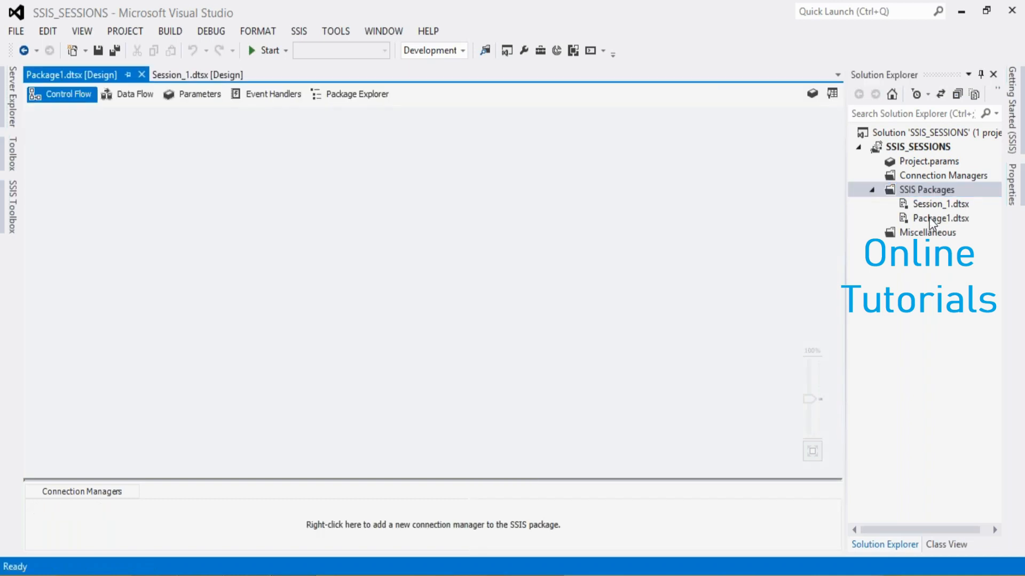
pyautogui.rightClick(927, 223)
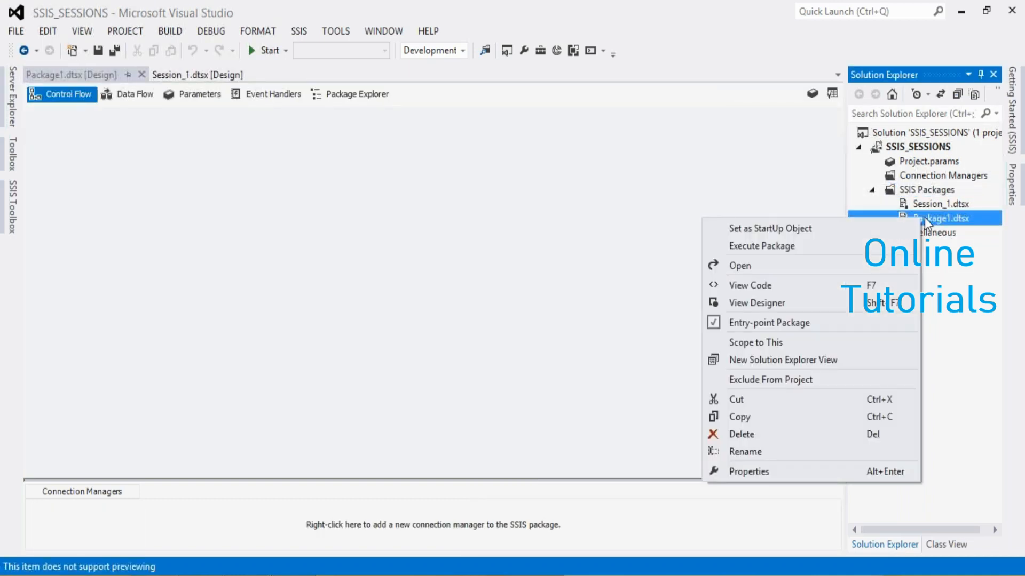
pyautogui.click(734, 452)
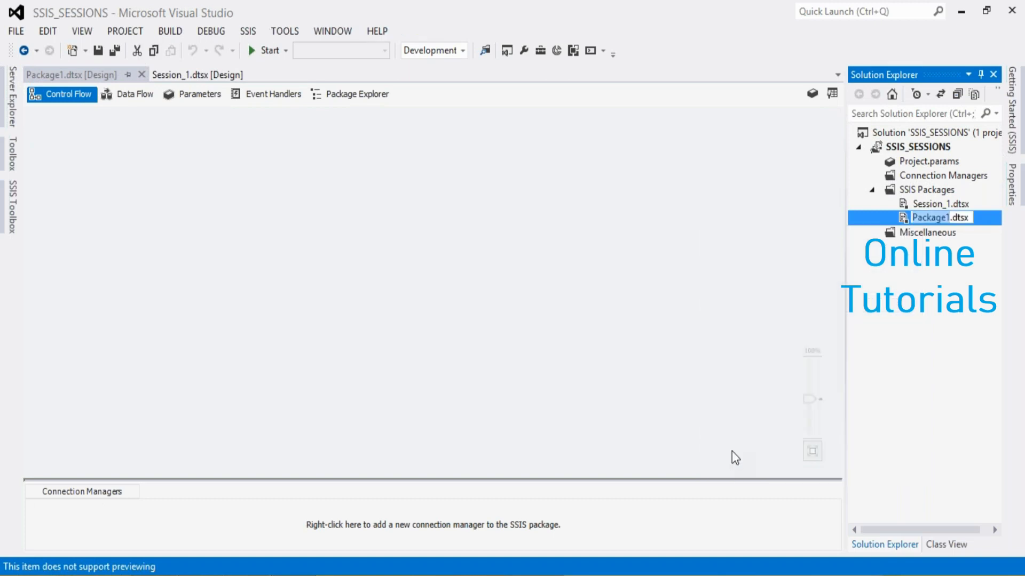
pyautogui.write('s')
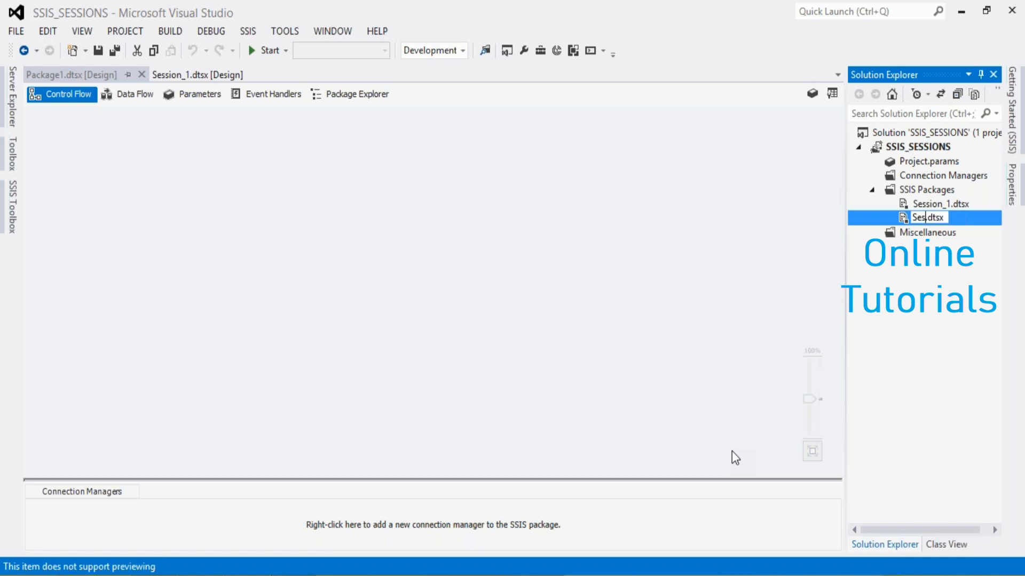
pyautogui.write('sion_2')
pyautogui.click(573, 323)
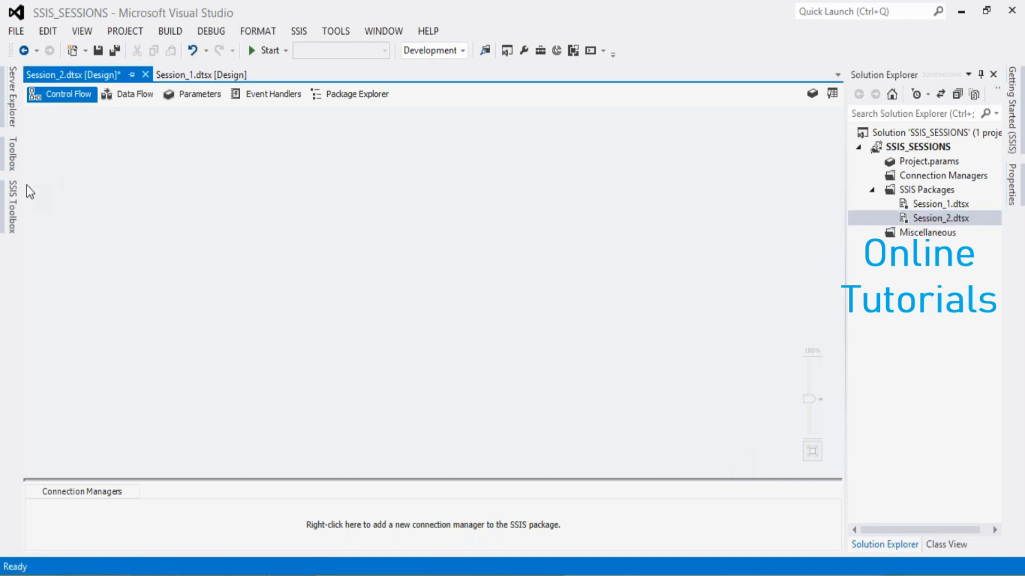
# Show the SSIS Toolbox and keep it docked beside the Session_2.dtsx design surface
pyautogui.click(13, 213)
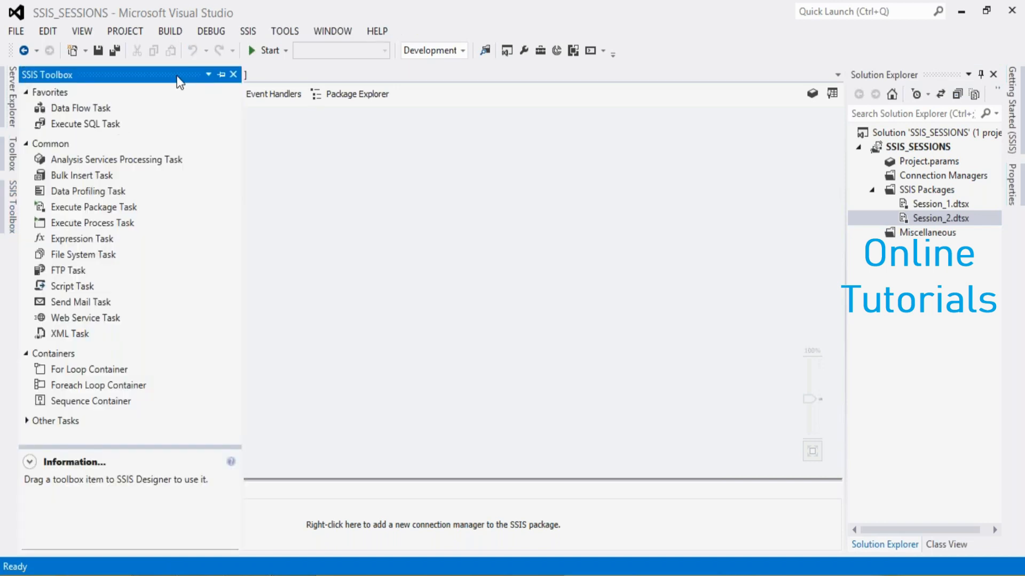
pyautogui.click(221, 75)
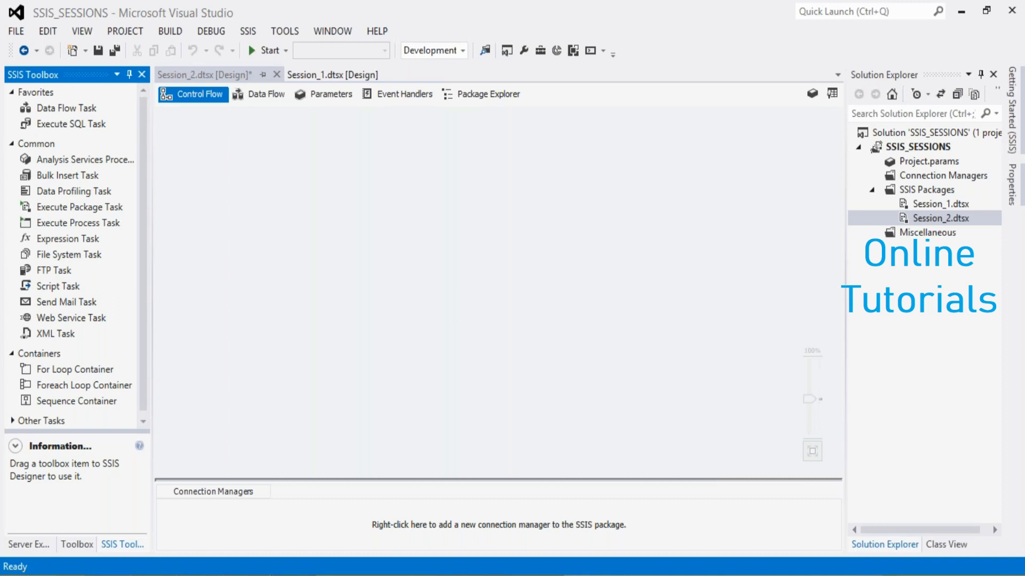
# Switch to File Explorer and browse to the Desktop\SQL_MSBI_TABLEAU_Sessions\MSBI\SSIS folder, checking the contents of its SSIS_SESSIONS subfolder
pyautogui.press('super+e')
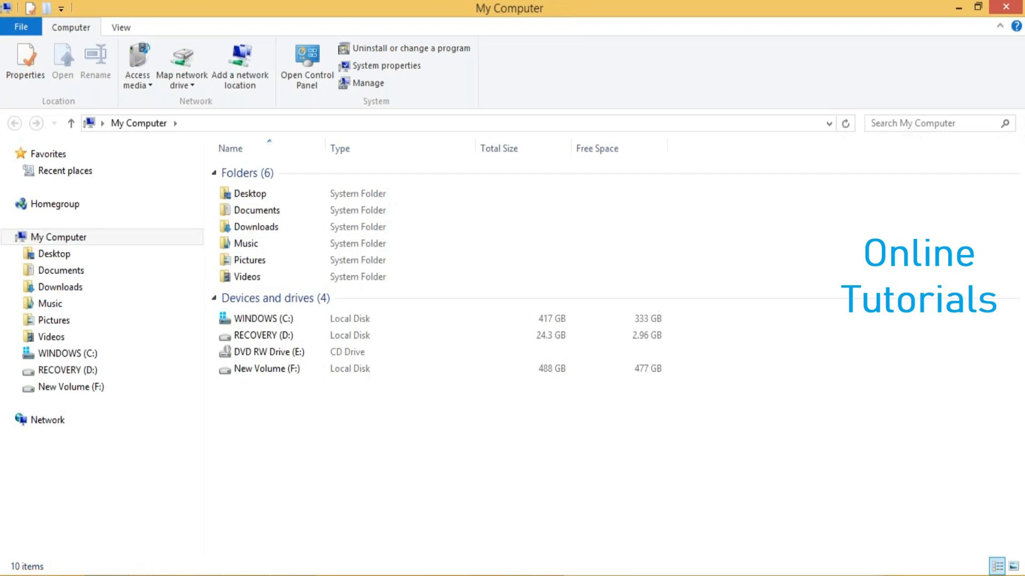
pyautogui.click(59, 237)
pyautogui.click(53, 255)
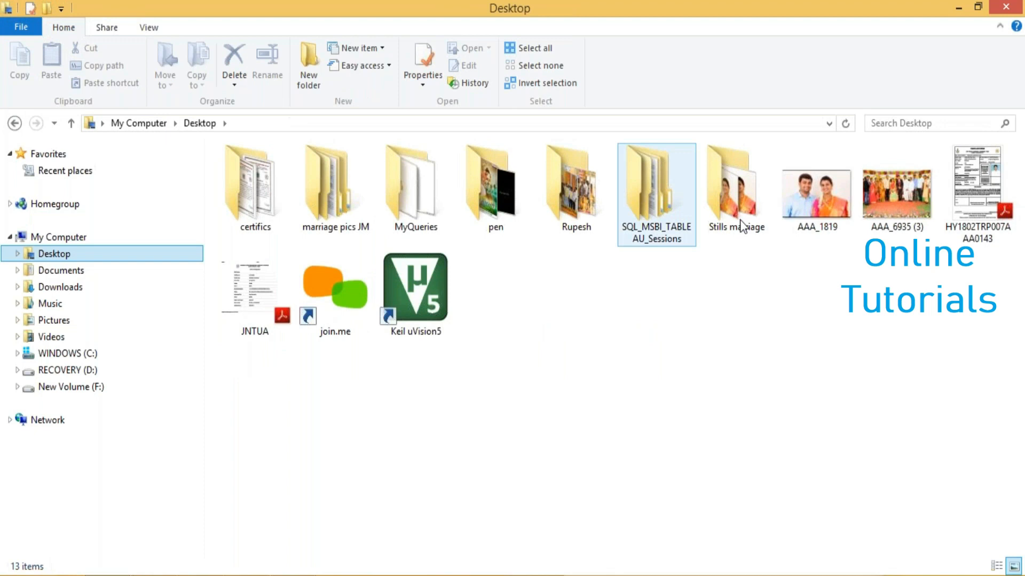
pyautogui.doubleClick(633, 223)
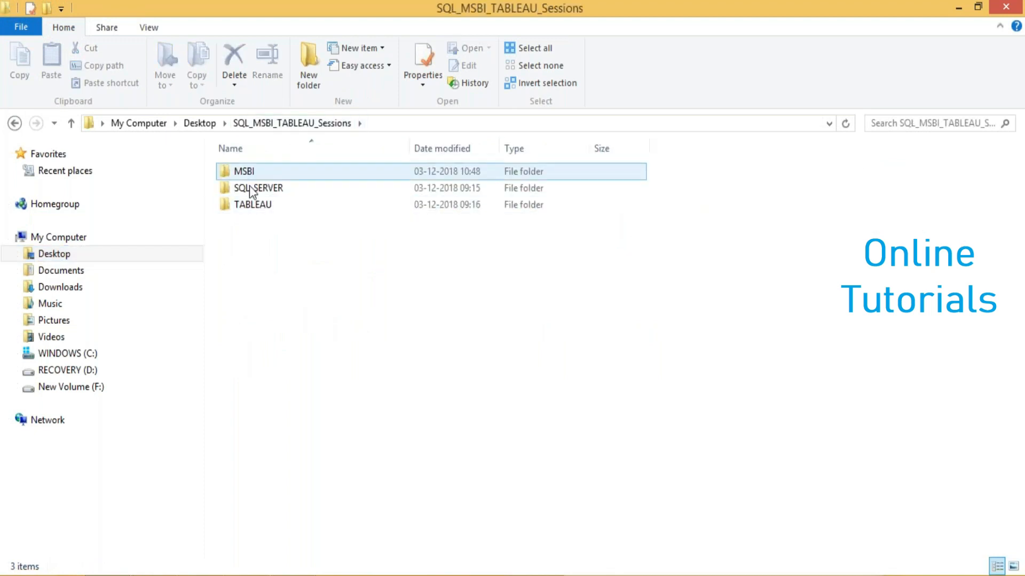
pyautogui.doubleClick(230, 169)
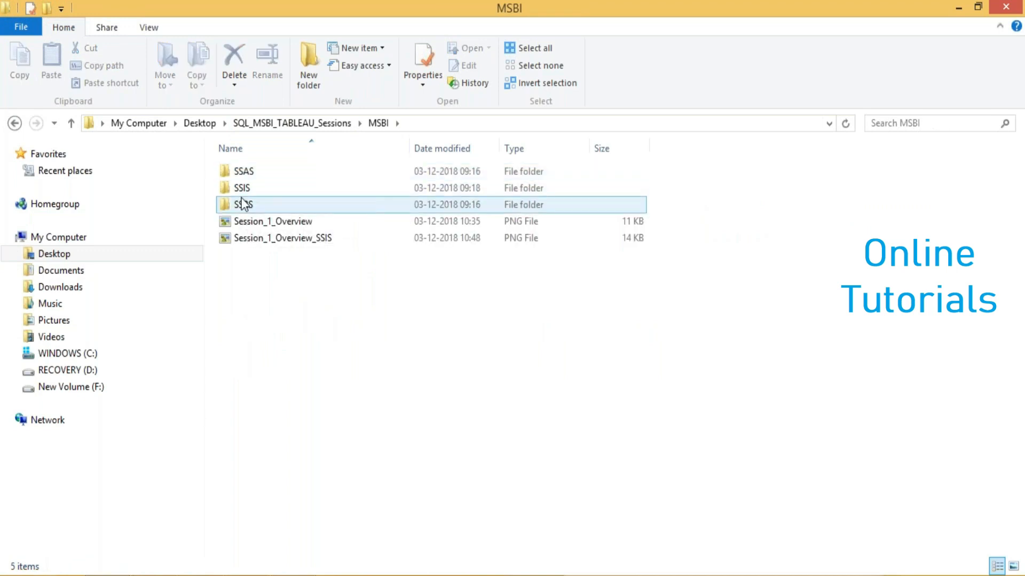
pyautogui.click(241, 192)
pyautogui.doubleClick(241, 191)
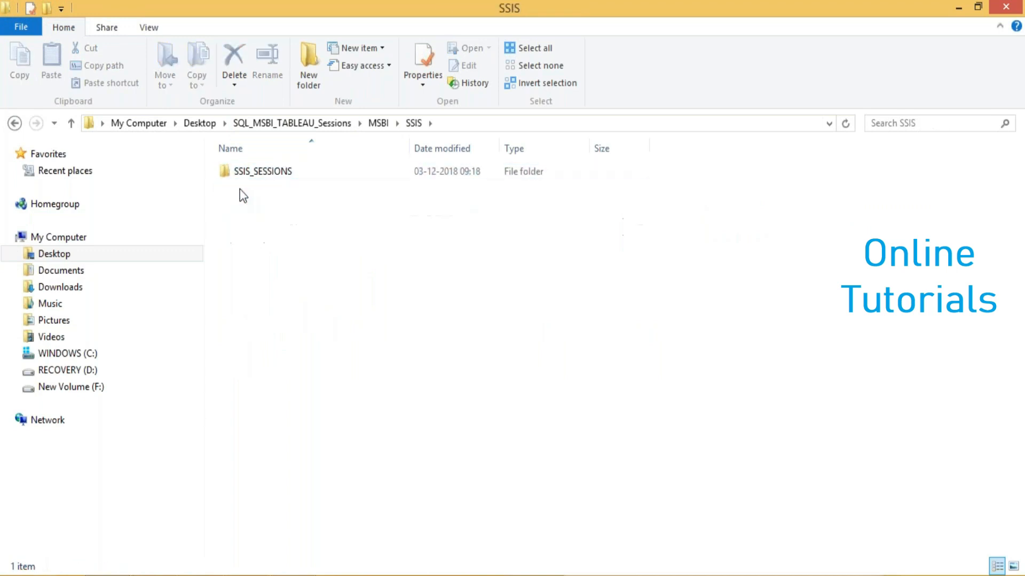
pyautogui.click(261, 172)
pyautogui.doubleClick(261, 170)
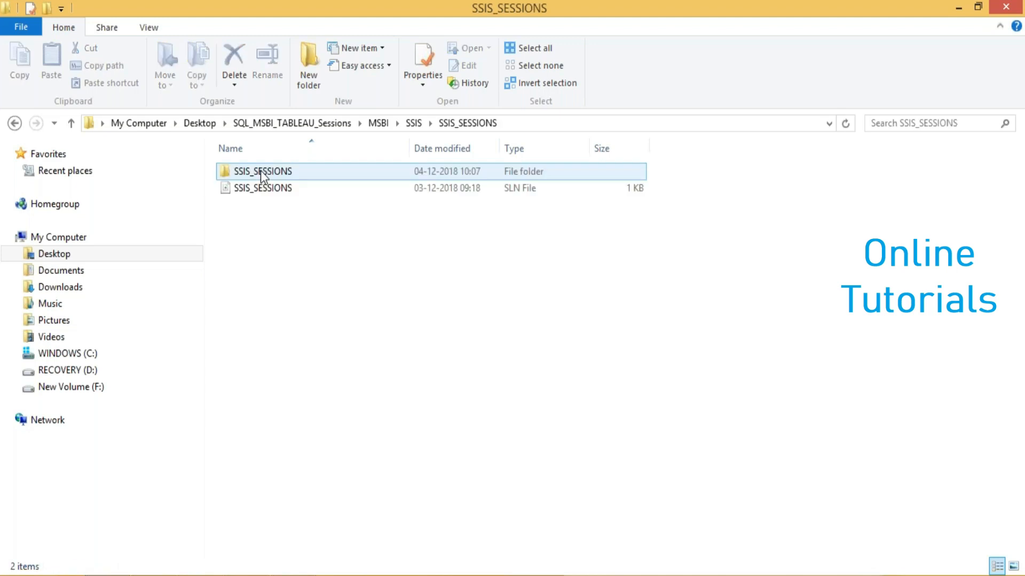
pyautogui.click(15, 123)
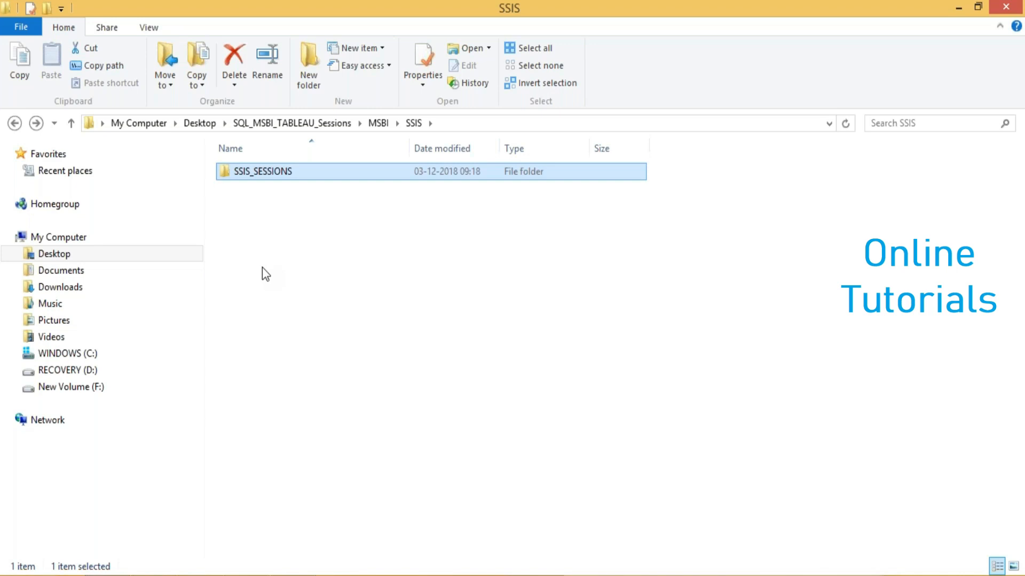
# Create a folder named files inside the SSIS folder and open it
pyautogui.rightClick(263, 270)
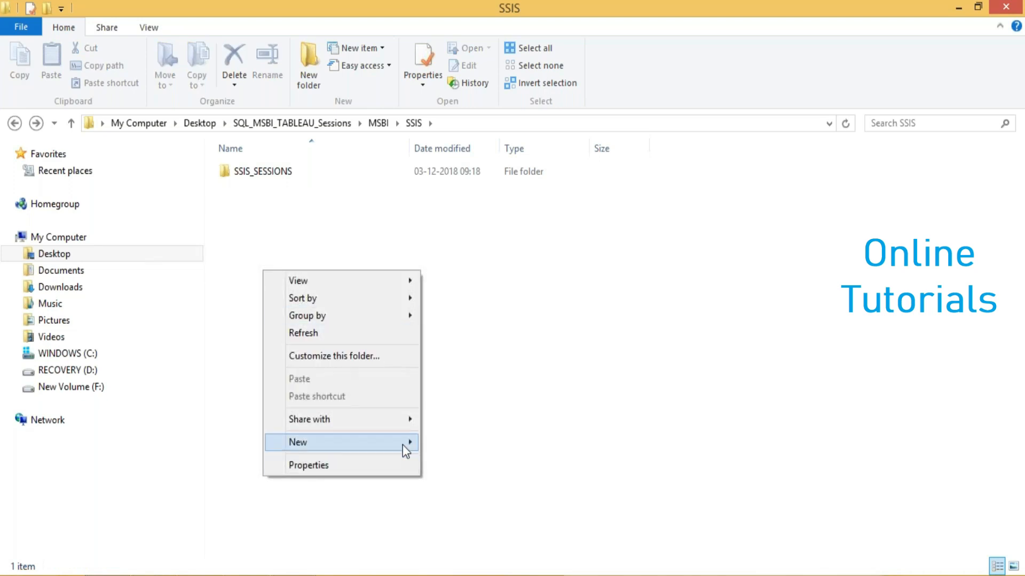
pyautogui.moveTo(402, 444)
pyautogui.click(466, 226)
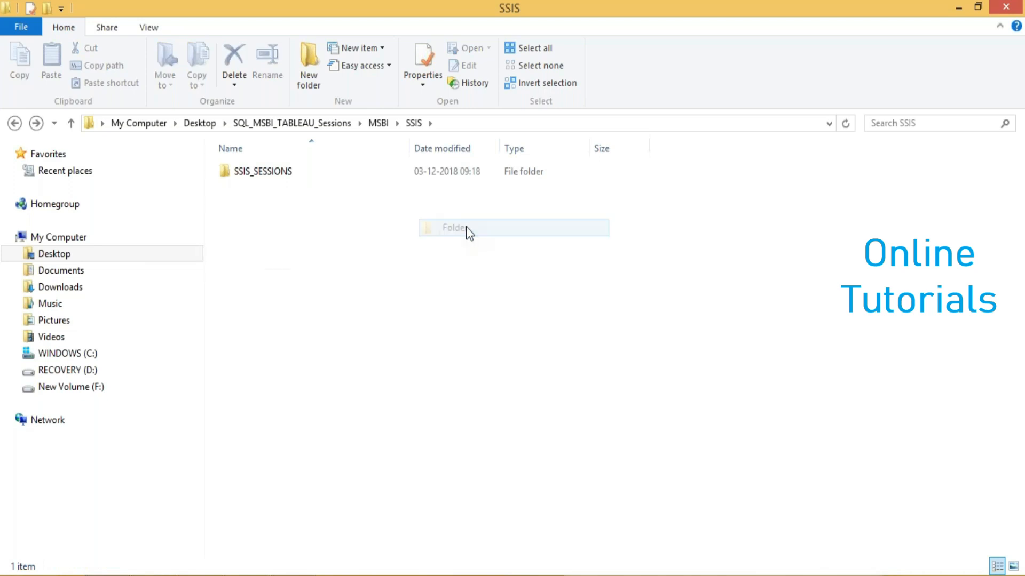
pyautogui.write('files')
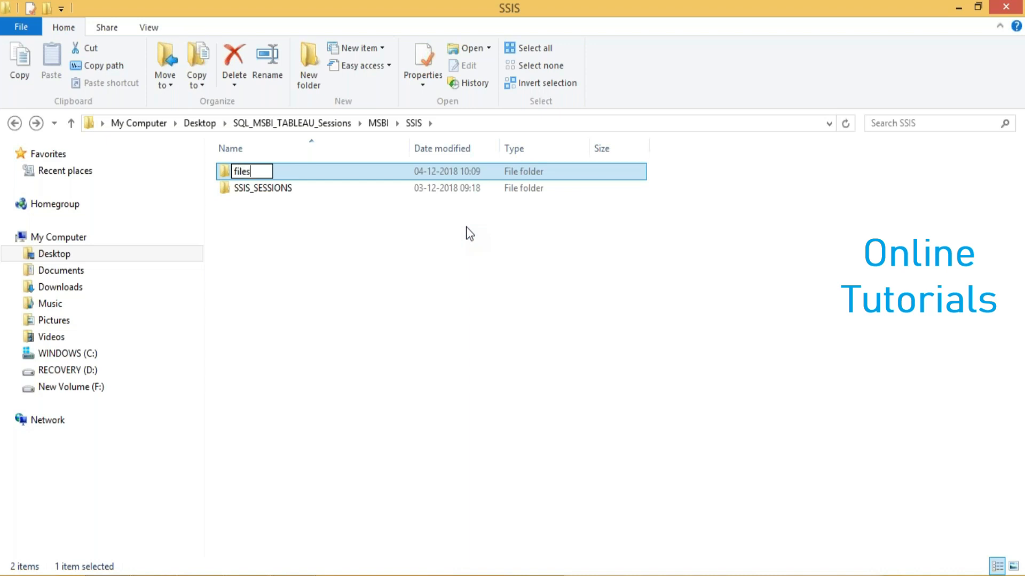
pyautogui.click(312, 290)
pyautogui.doubleClick(242, 173)
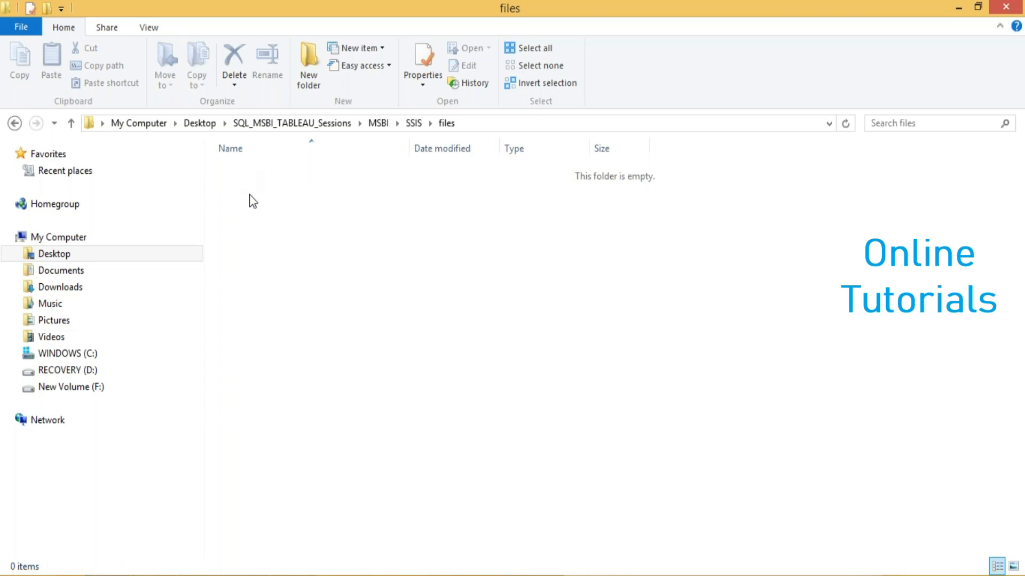
# Create a Microsoft Excel worksheet named feedbackform in the files folder and open it in Excel
pyautogui.rightClick(272, 268)
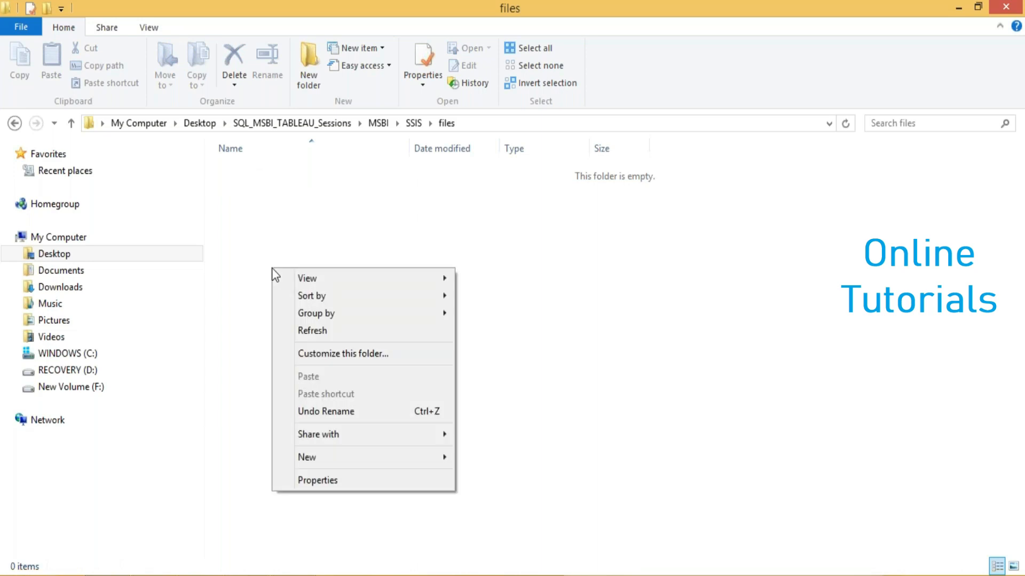
pyautogui.moveTo(404, 460)
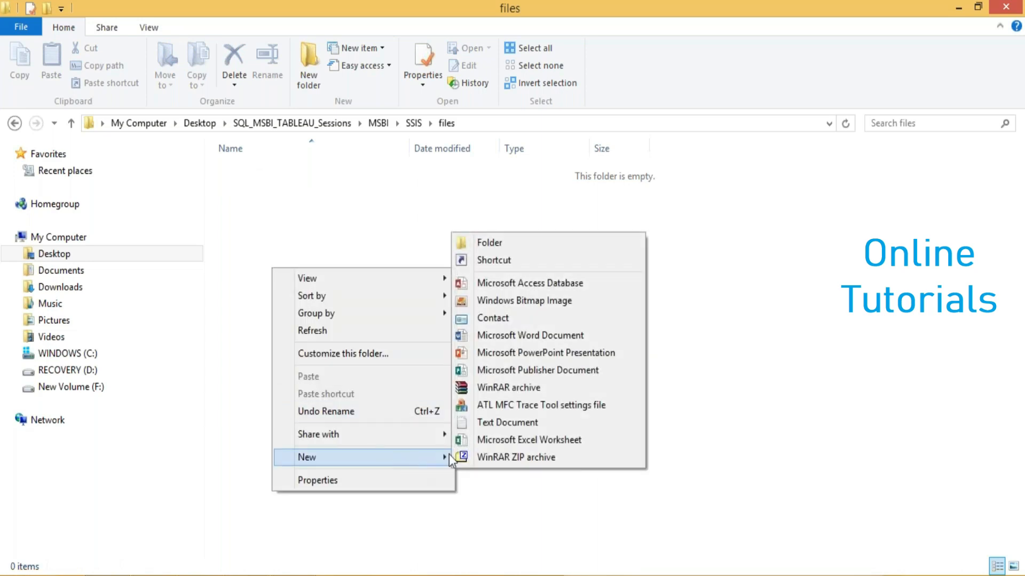
pyautogui.click(488, 439)
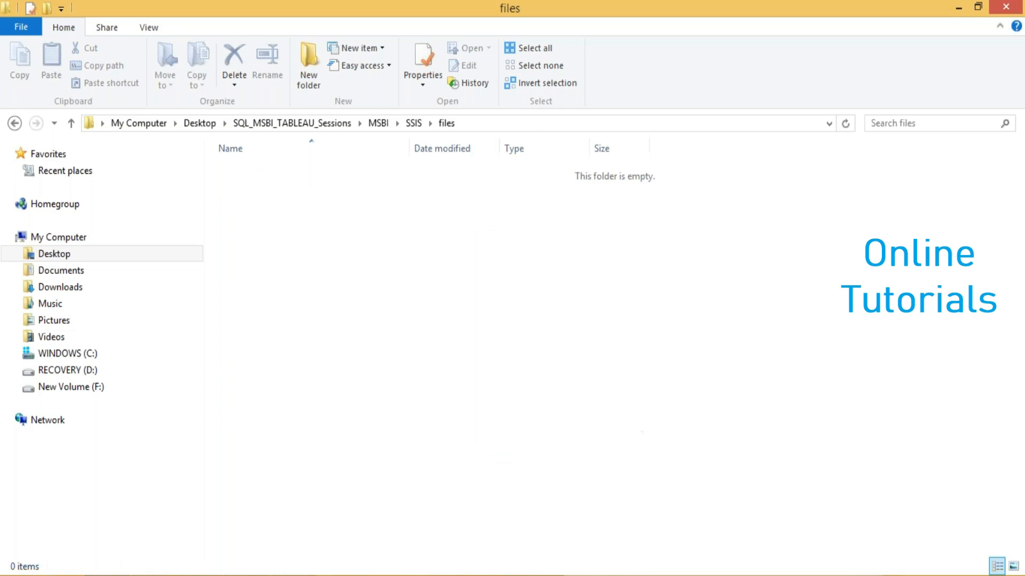
pyautogui.write('feed')
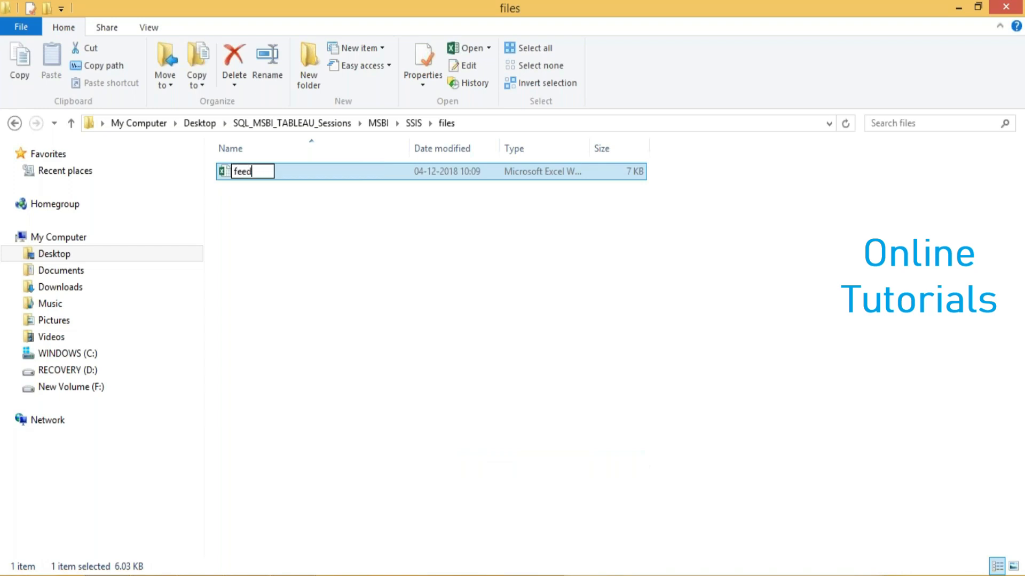
pyautogui.write('backform')
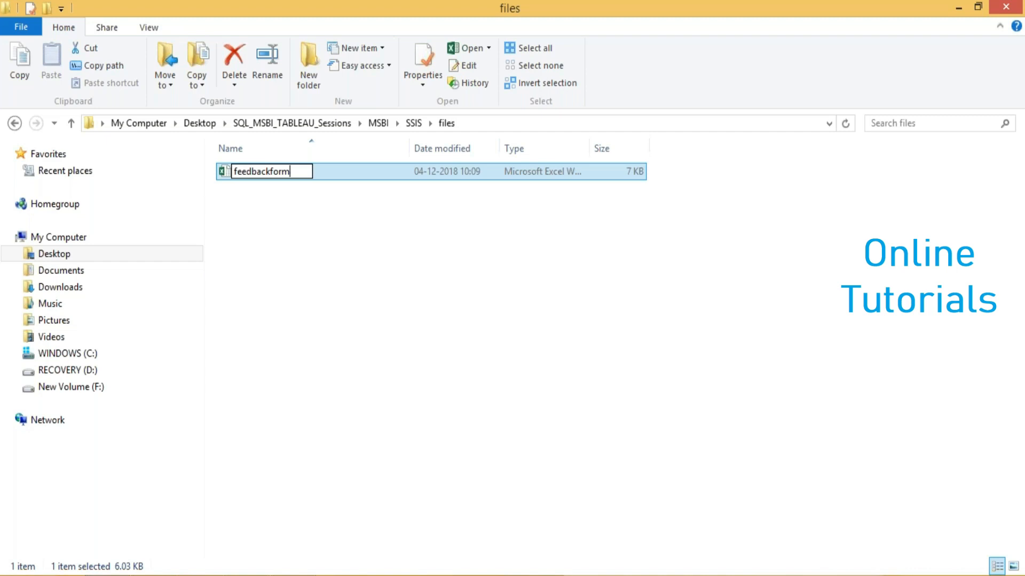
pyautogui.click(288, 233)
pyautogui.click(256, 179)
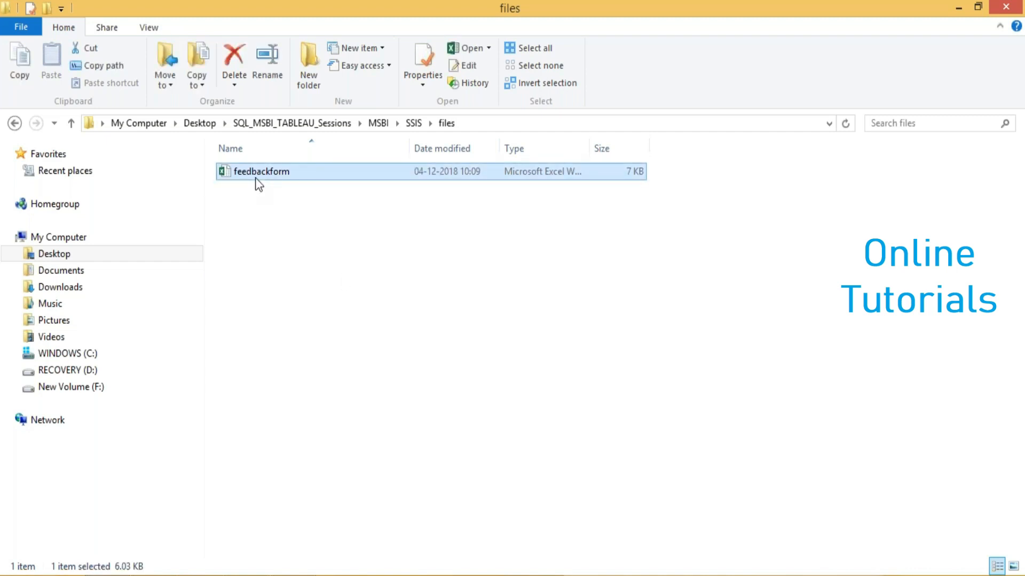
pyautogui.doubleClick(255, 179)
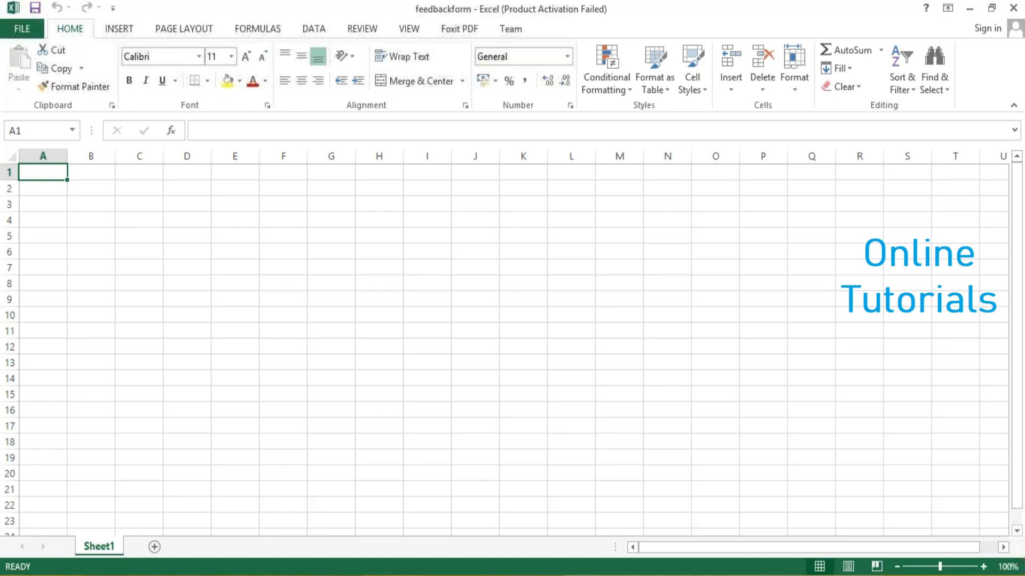
# Enter the column headers name, addr and feedback in cells A1:C1, dismissing the Office activation wizard
pyautogui.write('nam')
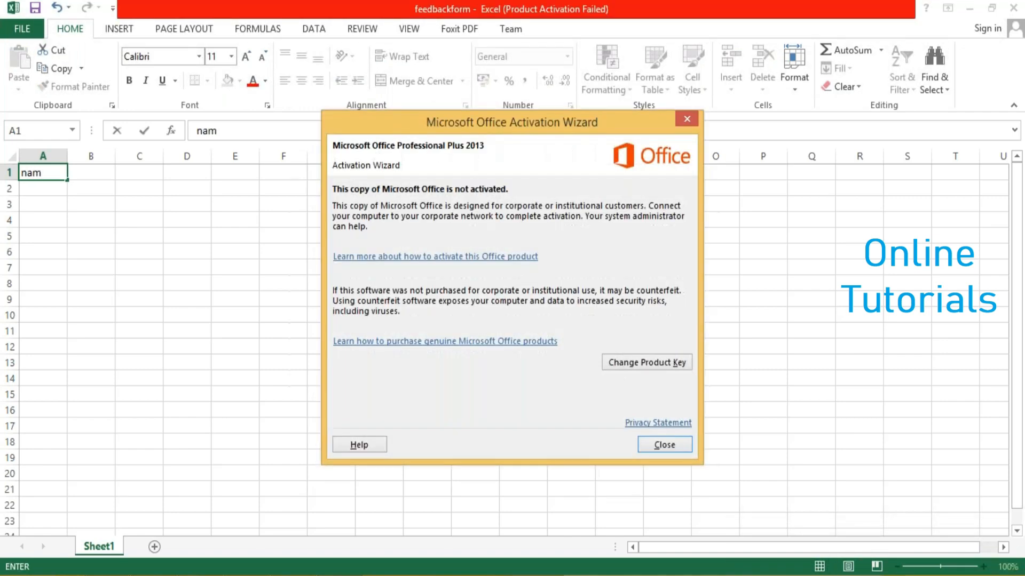
pyautogui.click(666, 446)
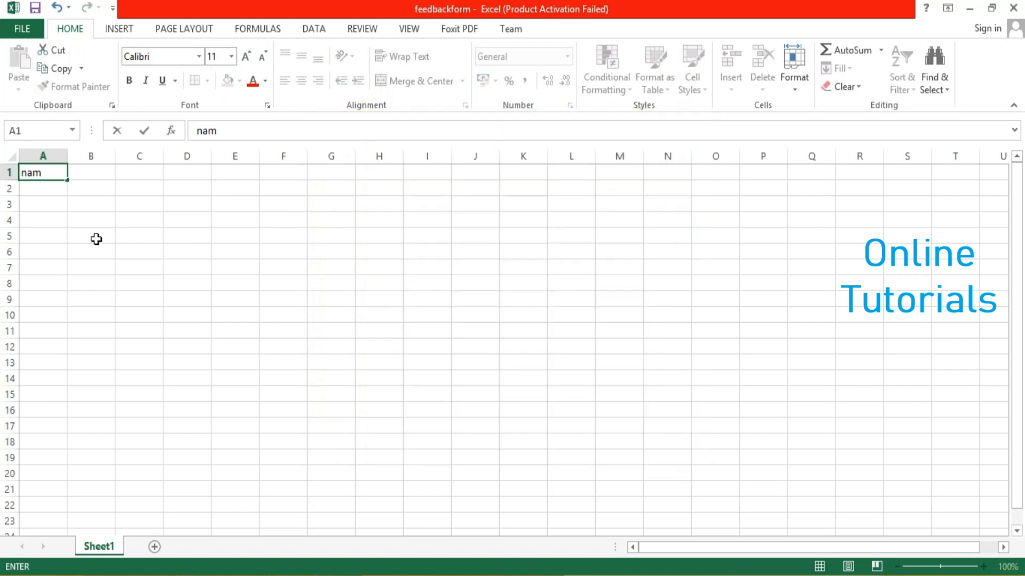
pyautogui.write('e')
pyautogui.press('Tab')
pyautogui.write('addr')
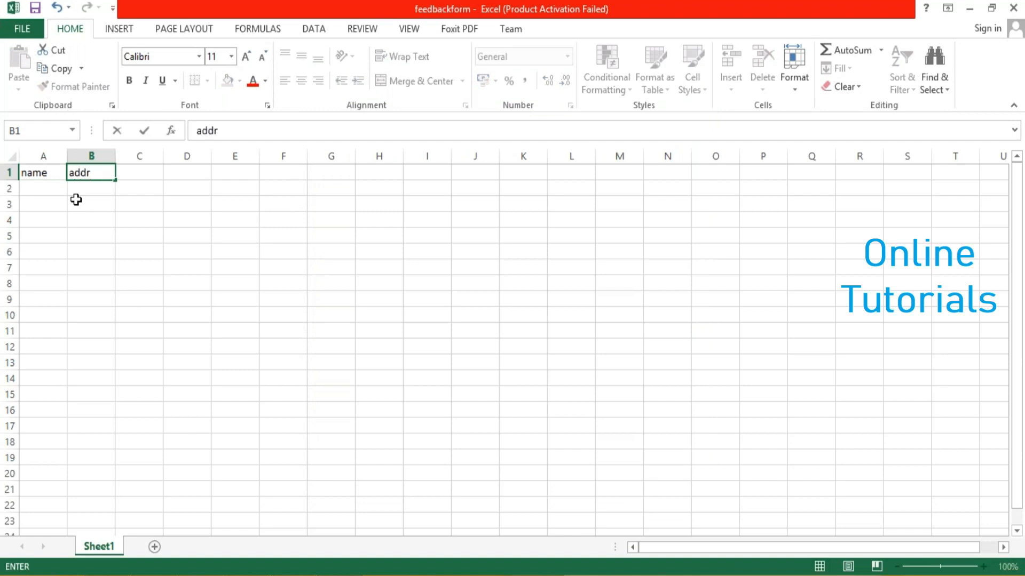
pyautogui.press('Tab')
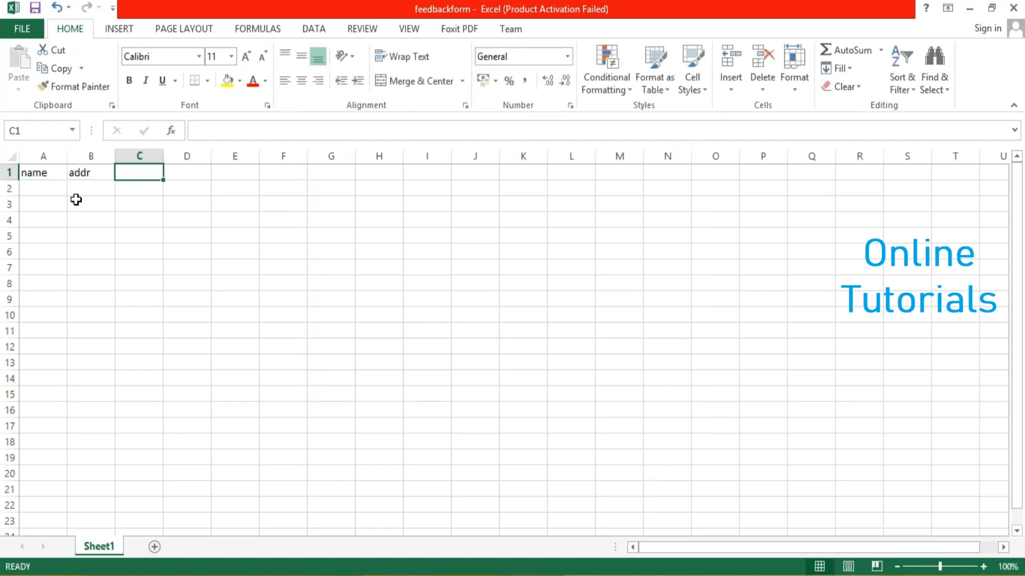
pyautogui.write('fed')
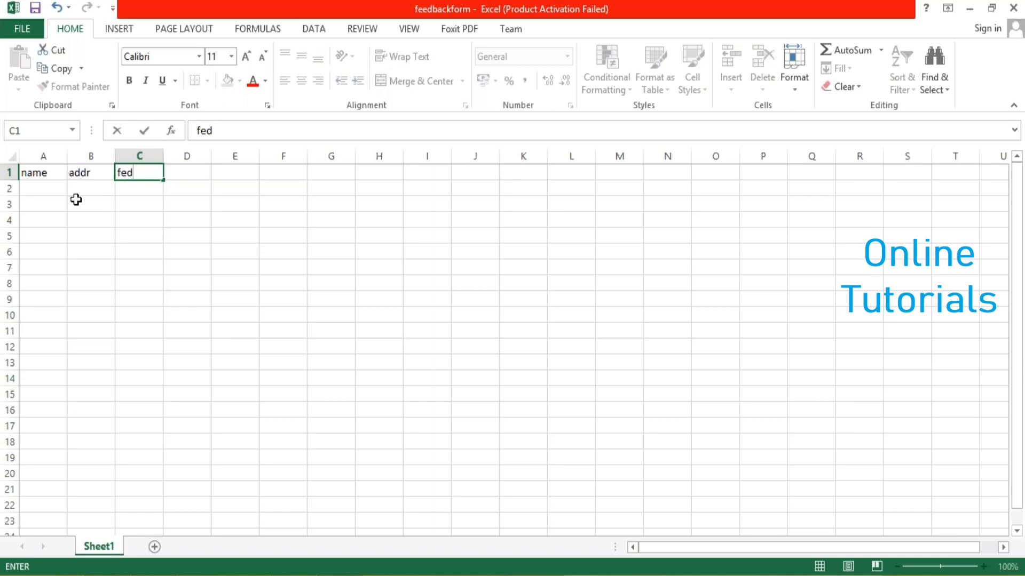
pyautogui.press('BackSpace')
pyautogui.write('edback')
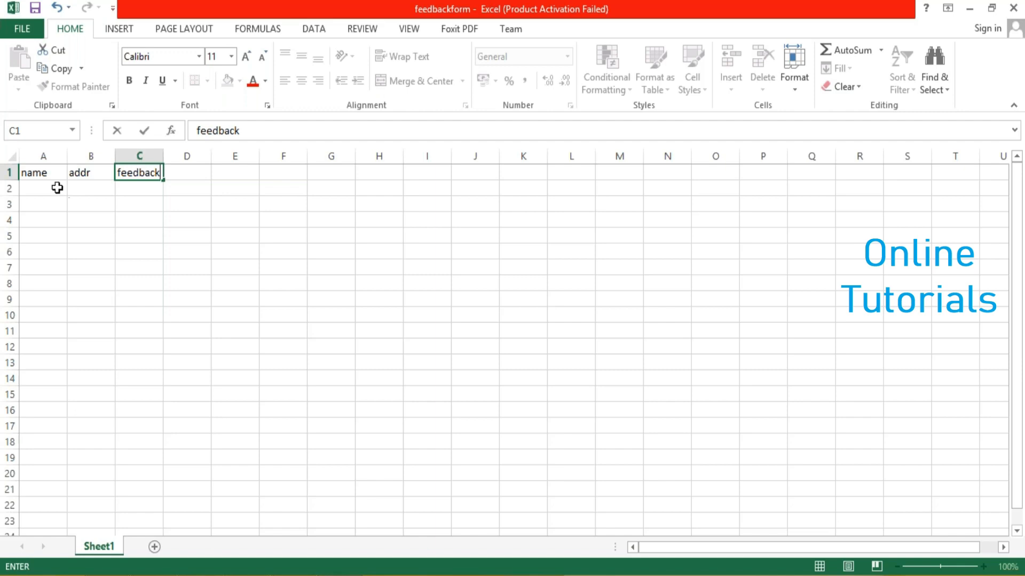
# Fill row 2 with the first respondent's name, noida as addr and 5 as feedback
pyautogui.click(57, 186)
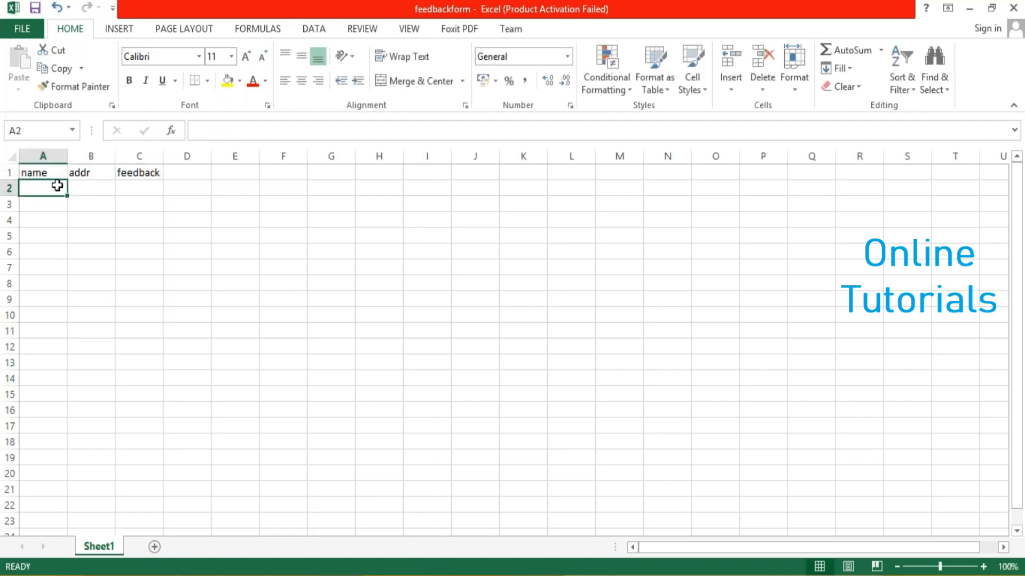
pyautogui.write('abdul')
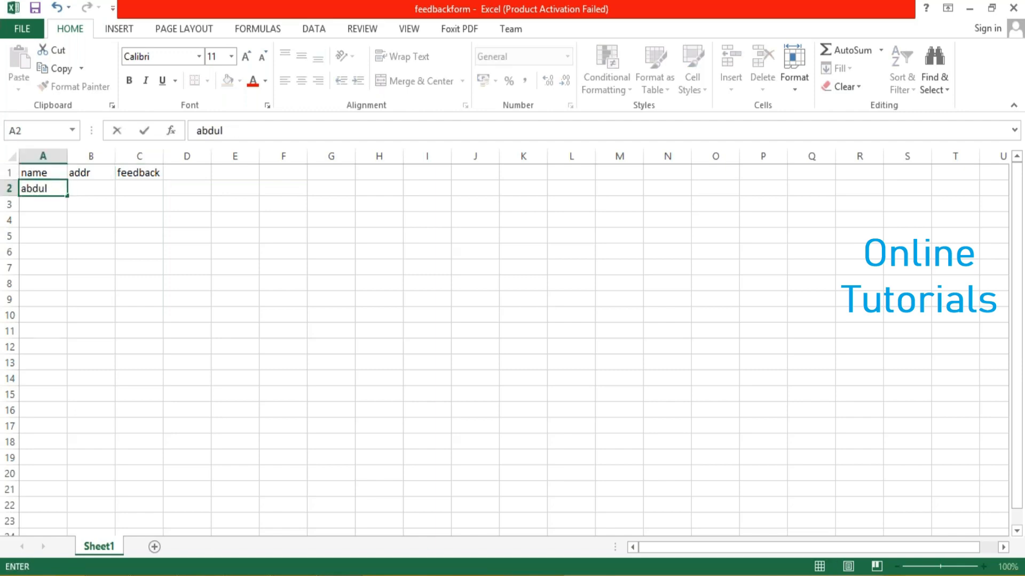
pyautogui.press('Tab')
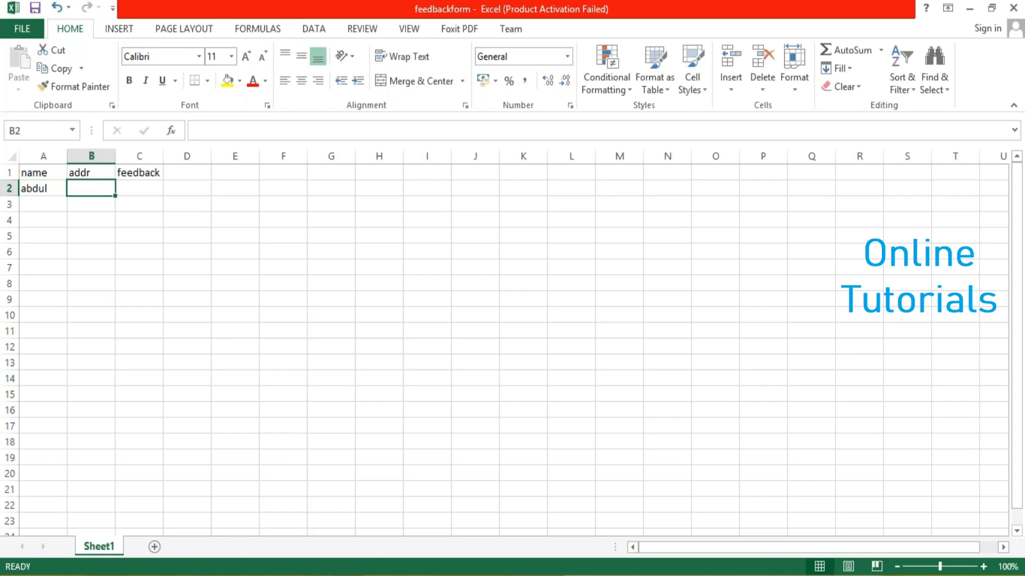
pyautogui.write('n')
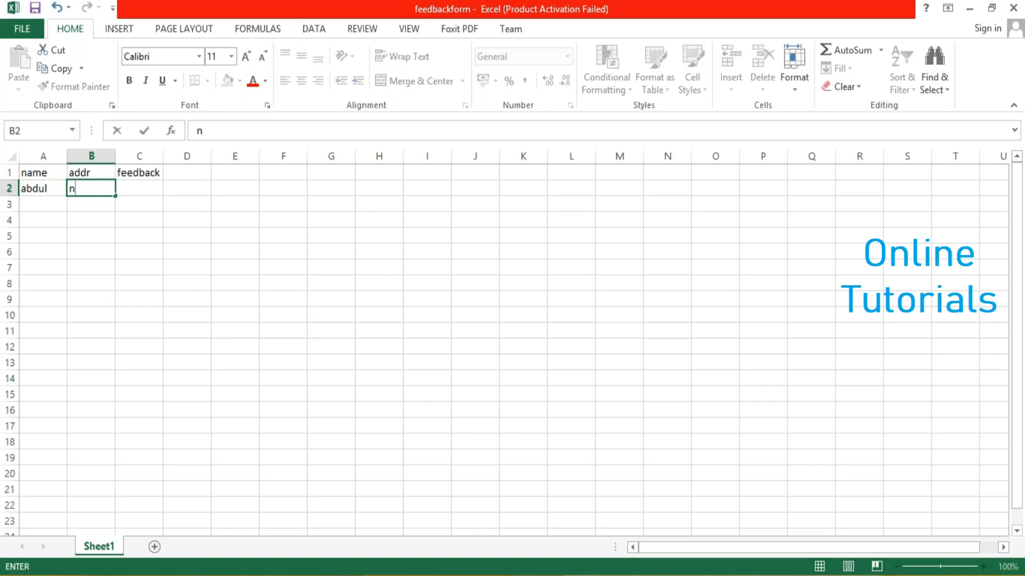
pyautogui.write('oida')
pyautogui.press('Tab')
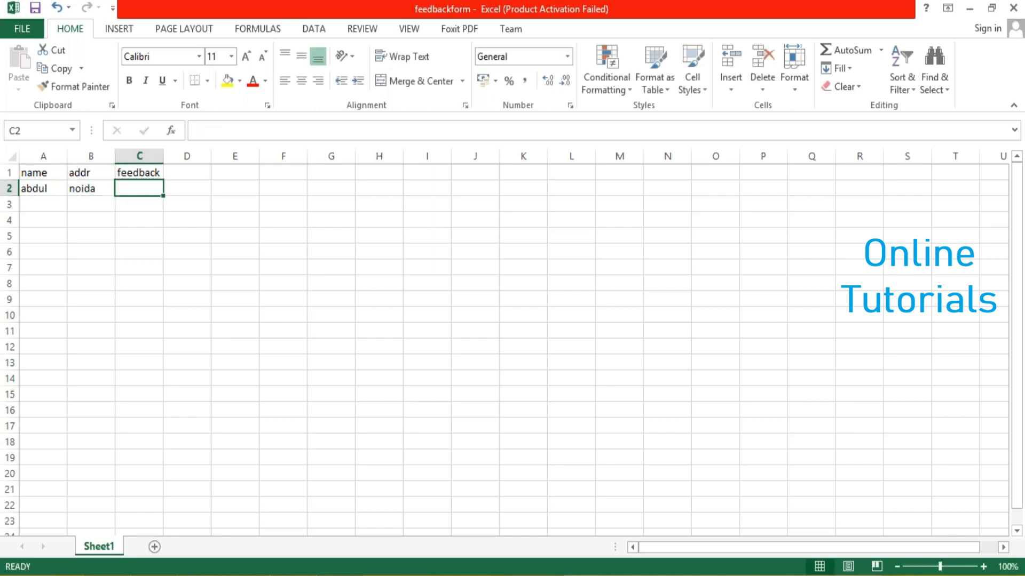
pyautogui.write('5')
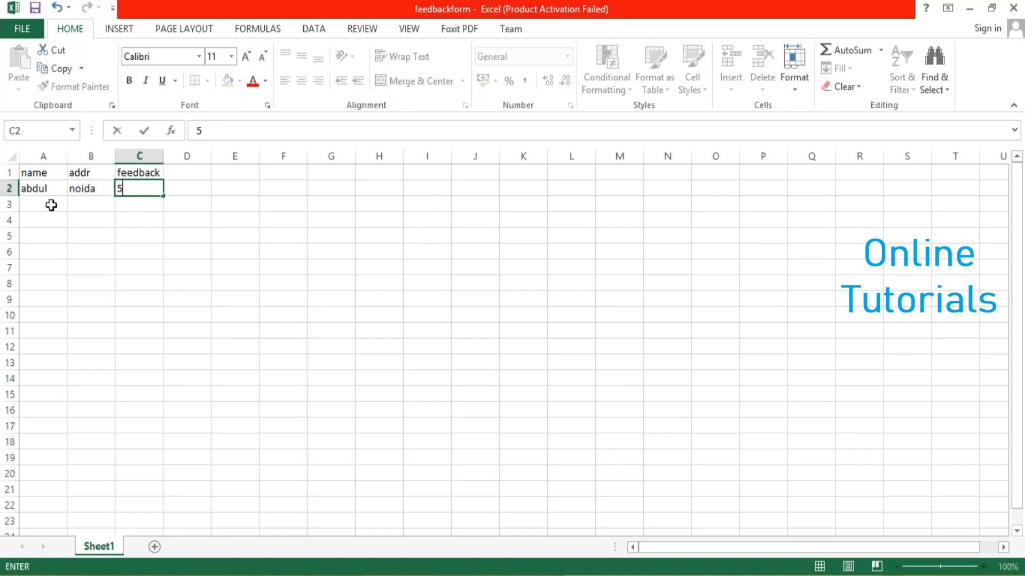
pyautogui.press('Return')
# Fill row 3 with the second respondent's name, blr as addr and 4 as feedback
pyautogui.write('jagadeesh')
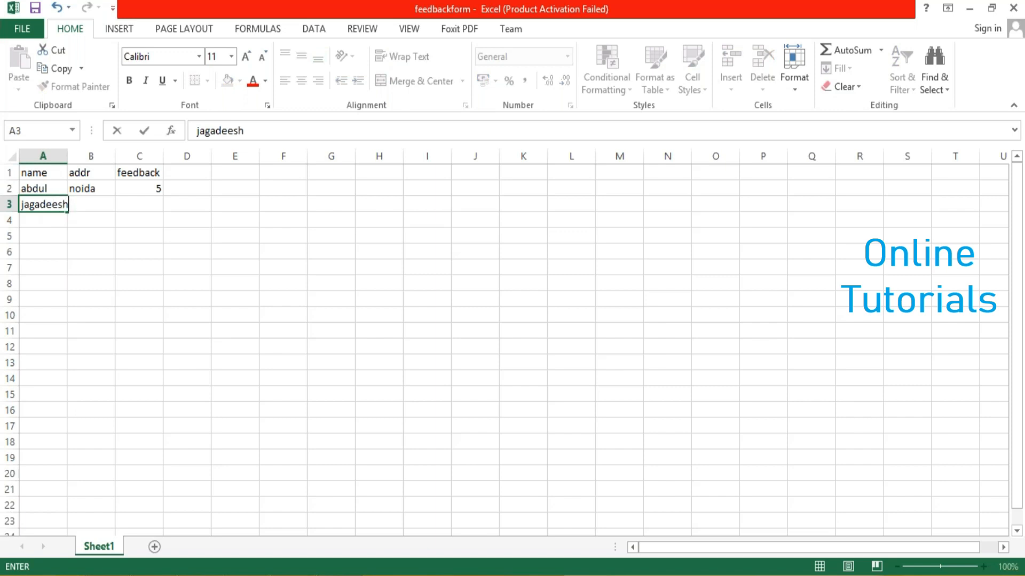
pyautogui.press('Tab')
pyautogui.write('blr')
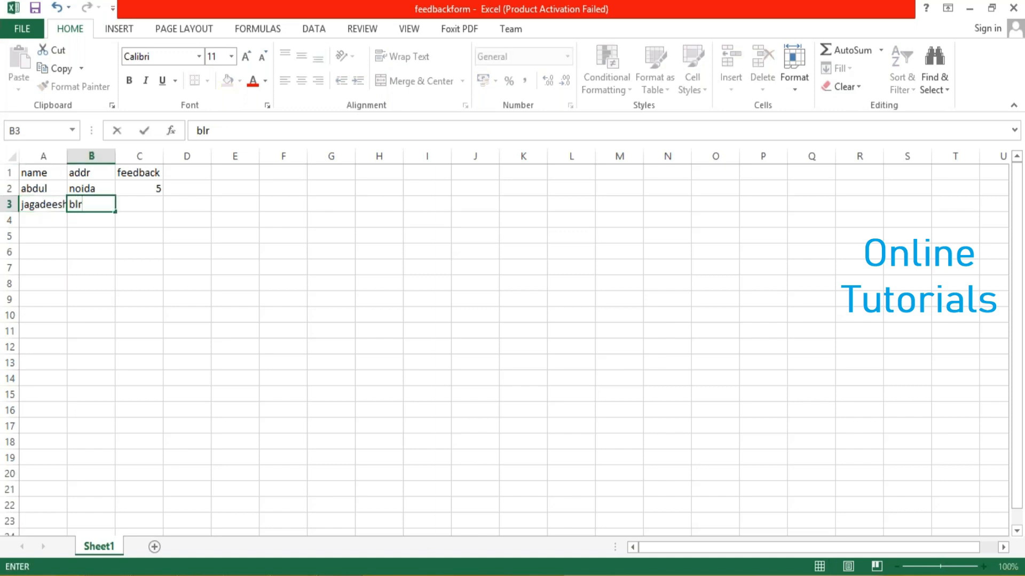
pyautogui.press('Tab')
pyautogui.write('4')
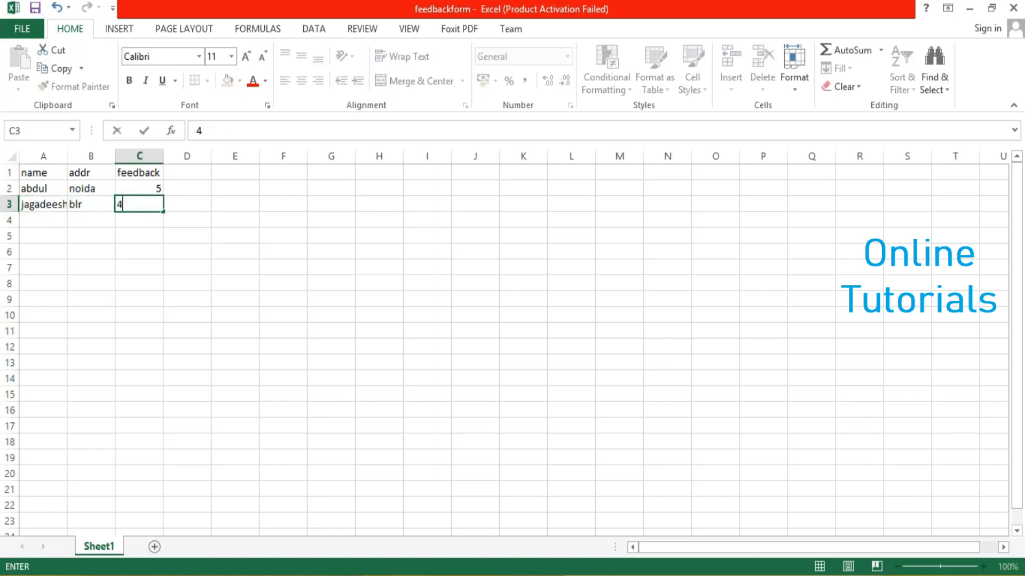
# Fill row 4 with the third respondent's name, hyd as addr and 3 as feedback
pyautogui.click(26, 224)
pyautogui.write('ajay')
pyautogui.press('Tab')
pyautogui.write('h')
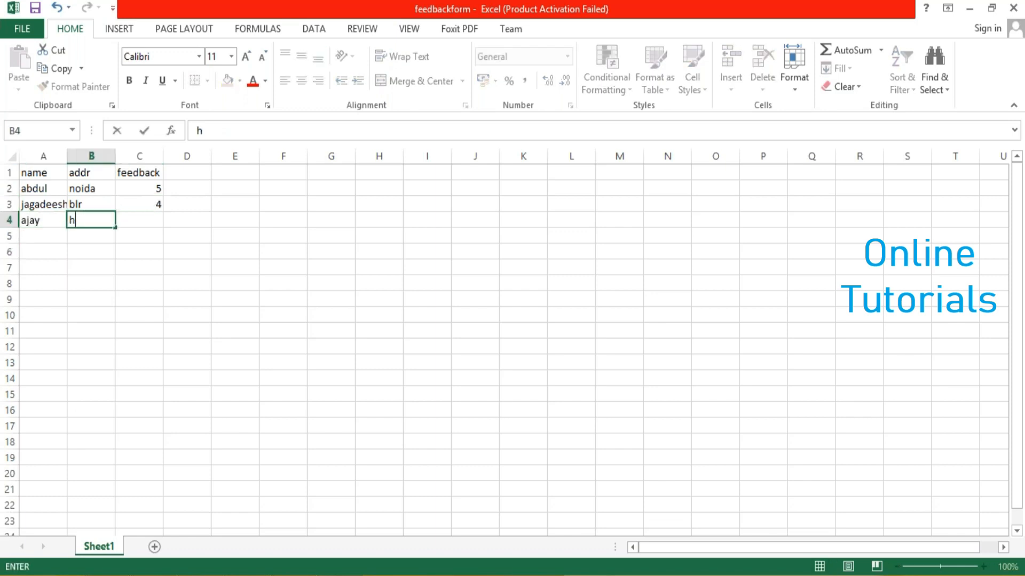
pyautogui.write('yd')
pyautogui.press('Tab')
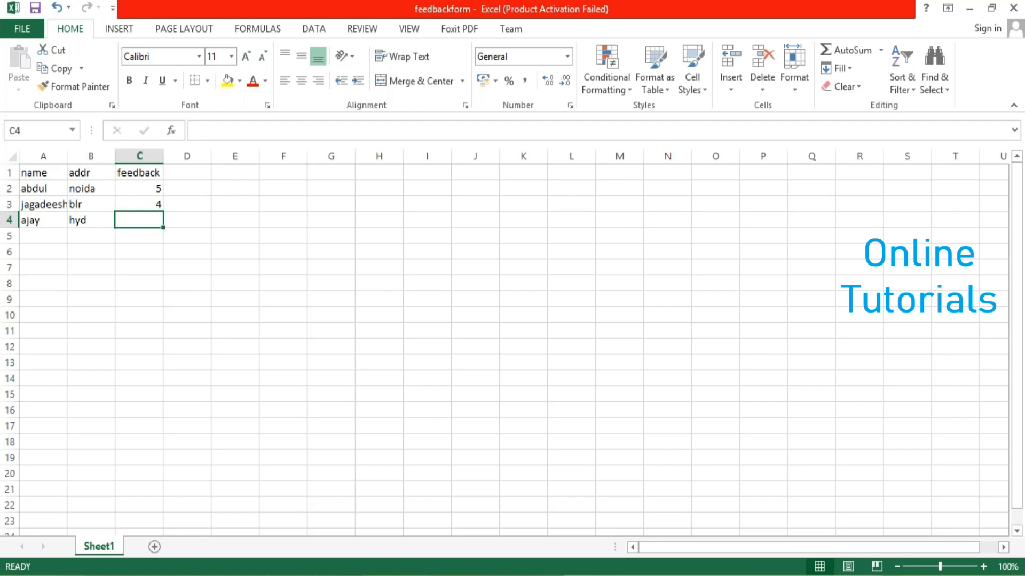
pyautogui.write('3')
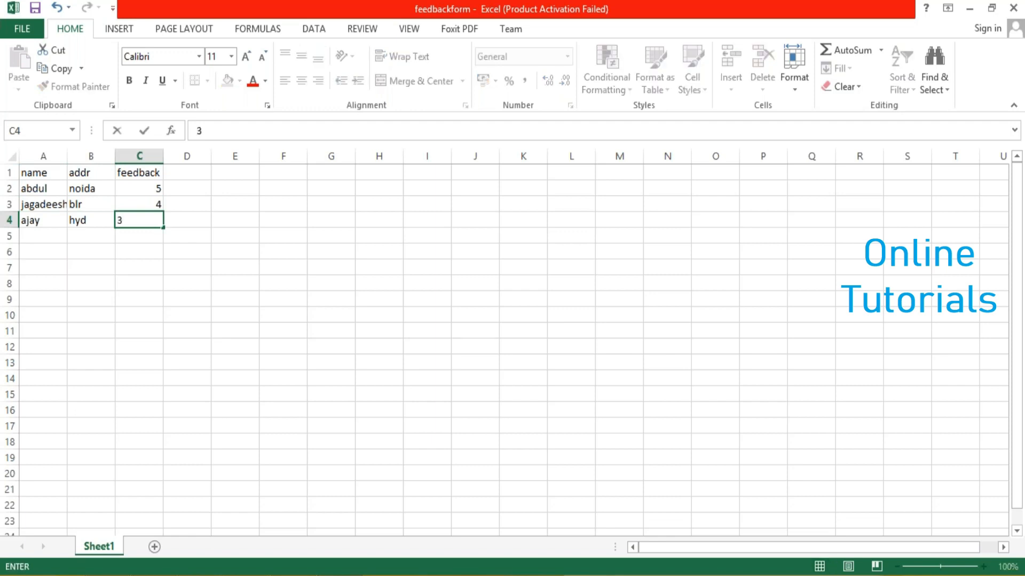
pyautogui.click(70, 248)
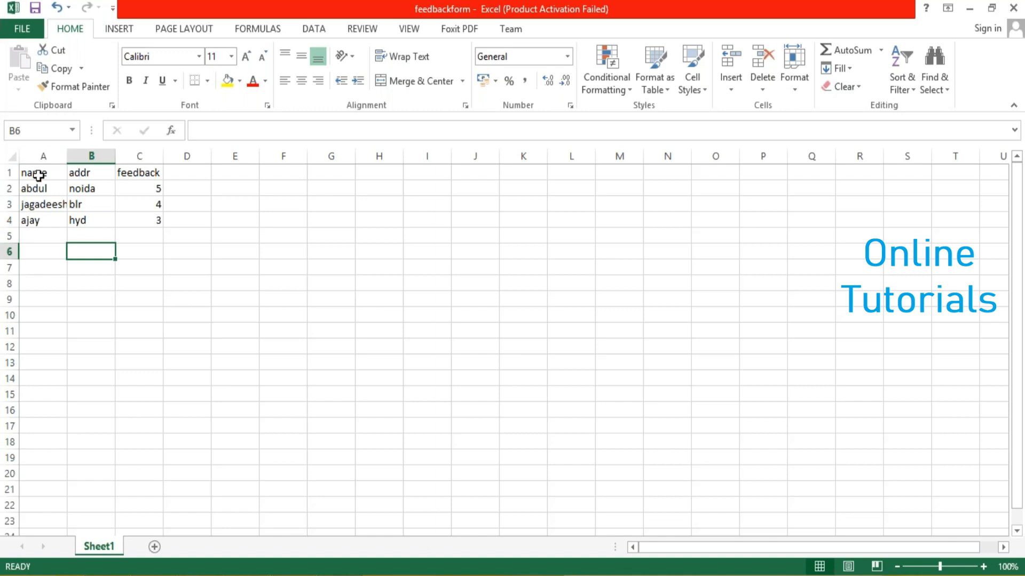
# Apply All Borders to the feedback table in cells A1:C4
pyautogui.moveTo(39, 175); pyautogui.dragTo(154, 220)
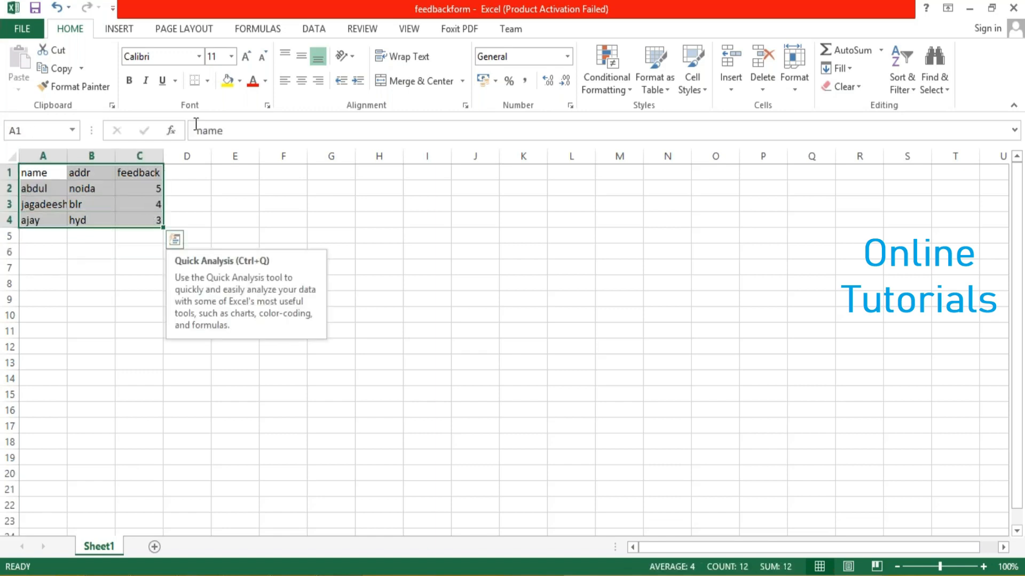
pyautogui.click(207, 80)
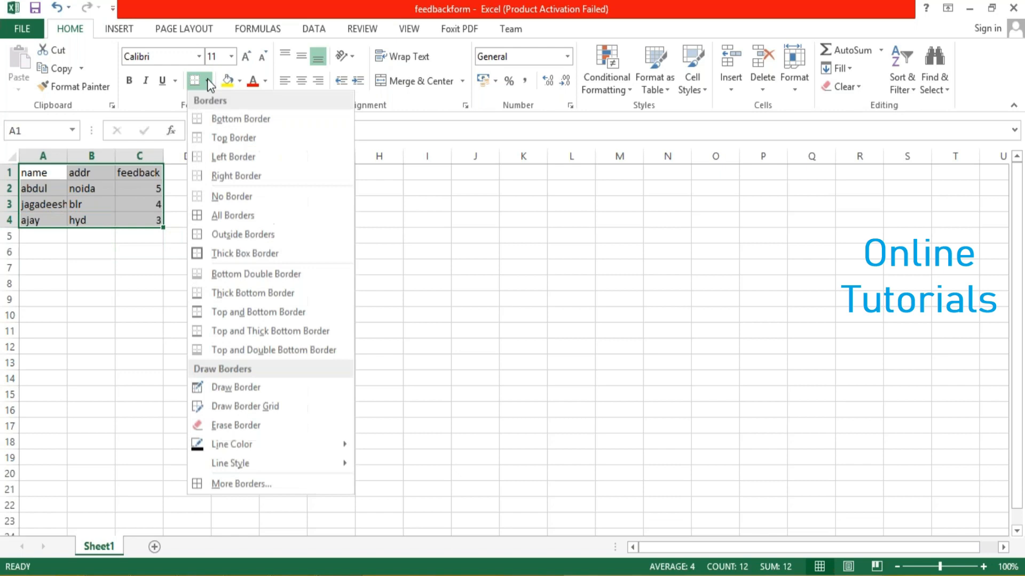
pyautogui.click(212, 210)
pyautogui.click(94, 263)
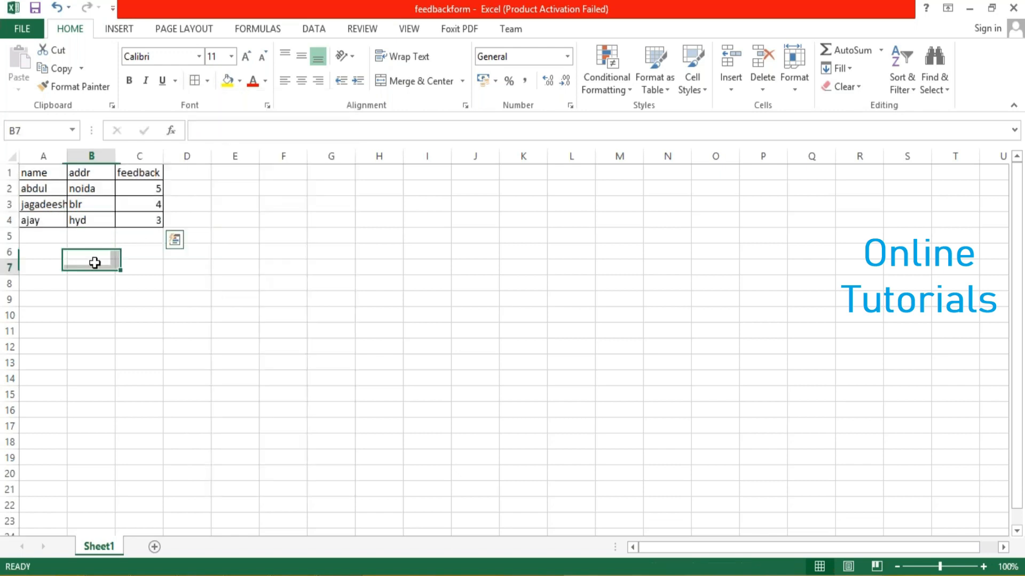
# Make the header cells A1:C1 (name, addr, feedback) bold
pyautogui.click(29, 172)
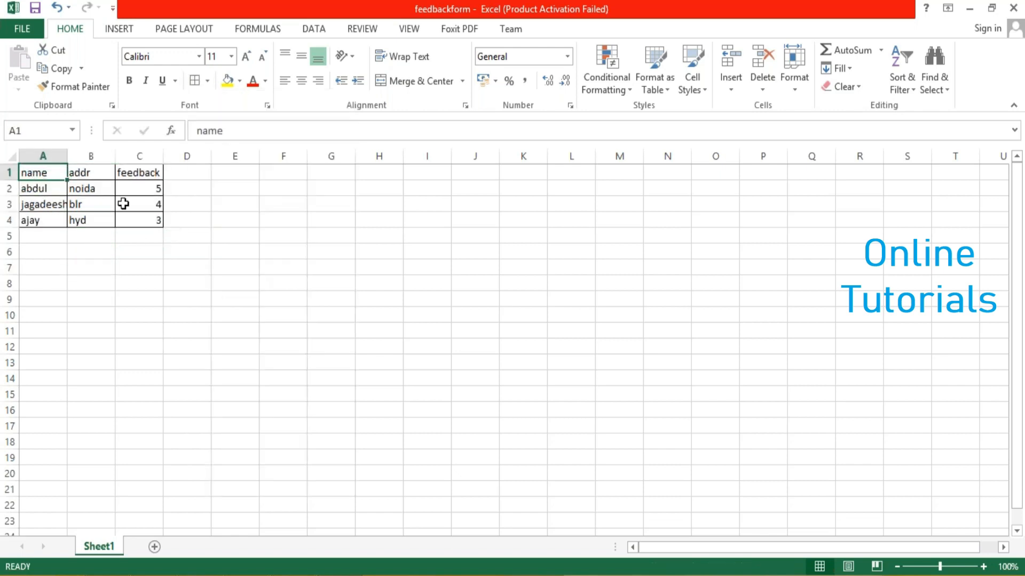
pyautogui.hotkey('shift', 'Right')
pyautogui.hotkey('shift', 'Right')
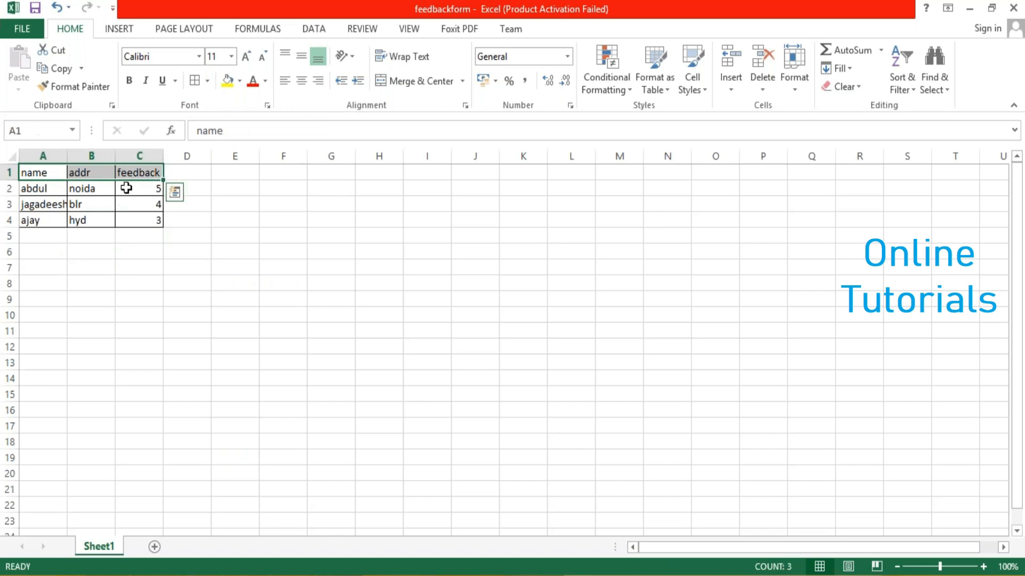
pyautogui.click(129, 81)
pyautogui.click(109, 267)
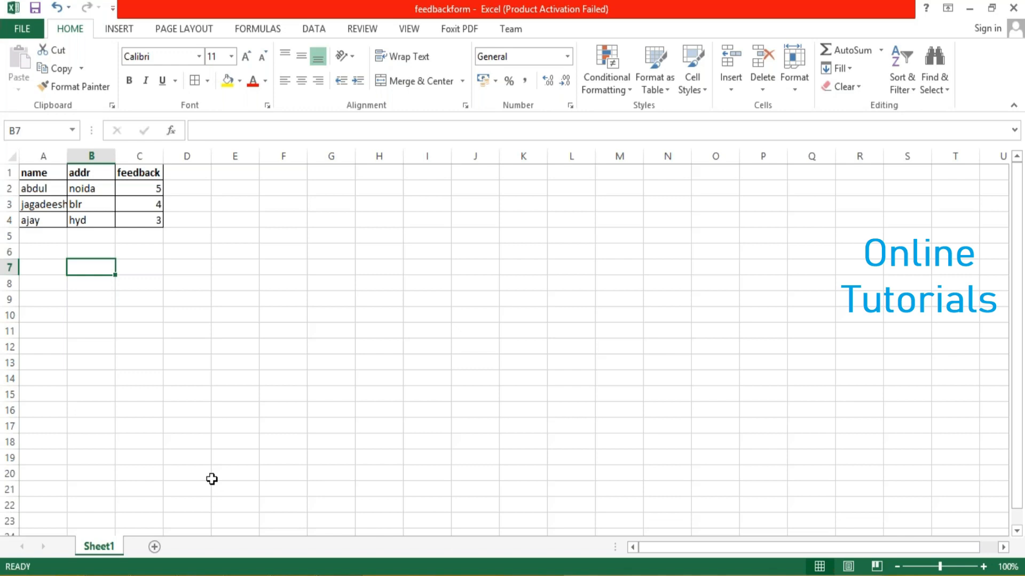
pyautogui.scroll(1, 212, 479)
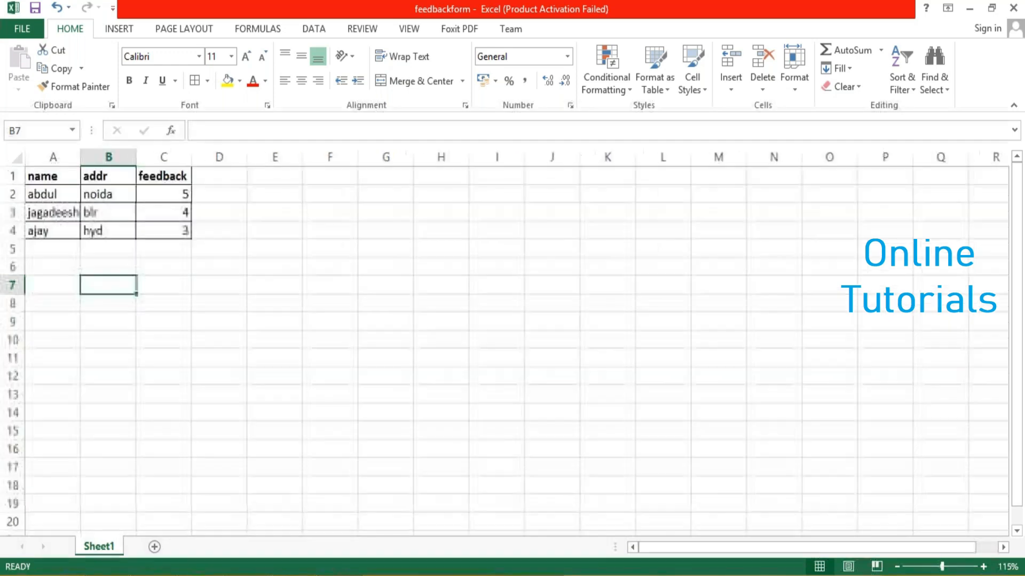
pyautogui.rightClick(212, 479)
pyautogui.press('Escape')
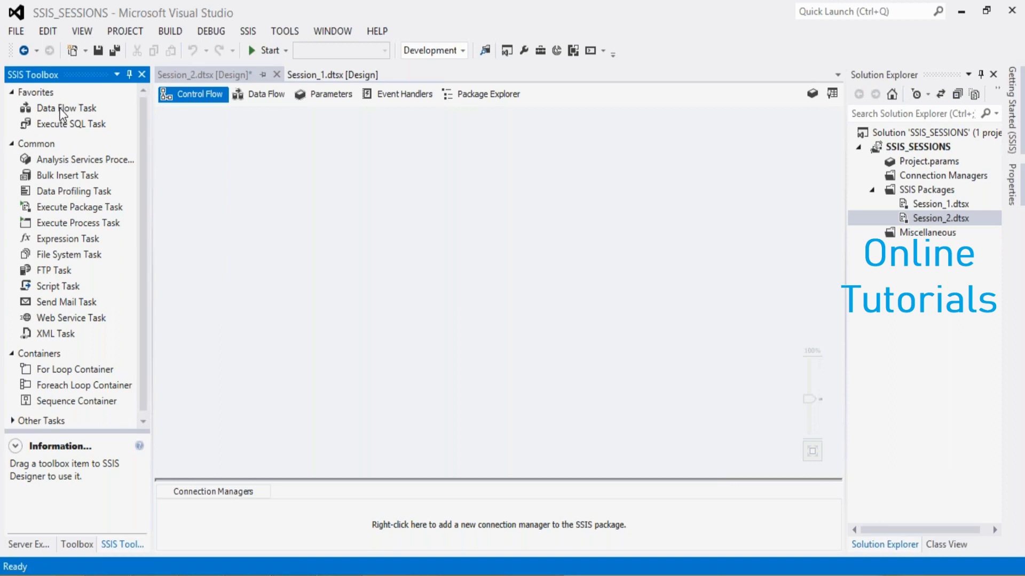
# Switch to Visual Studio, add a Data Flow Task to Session_2's control flow and open its data flow
pyautogui.moveTo(60, 112); pyautogui.dragTo(440, 247)
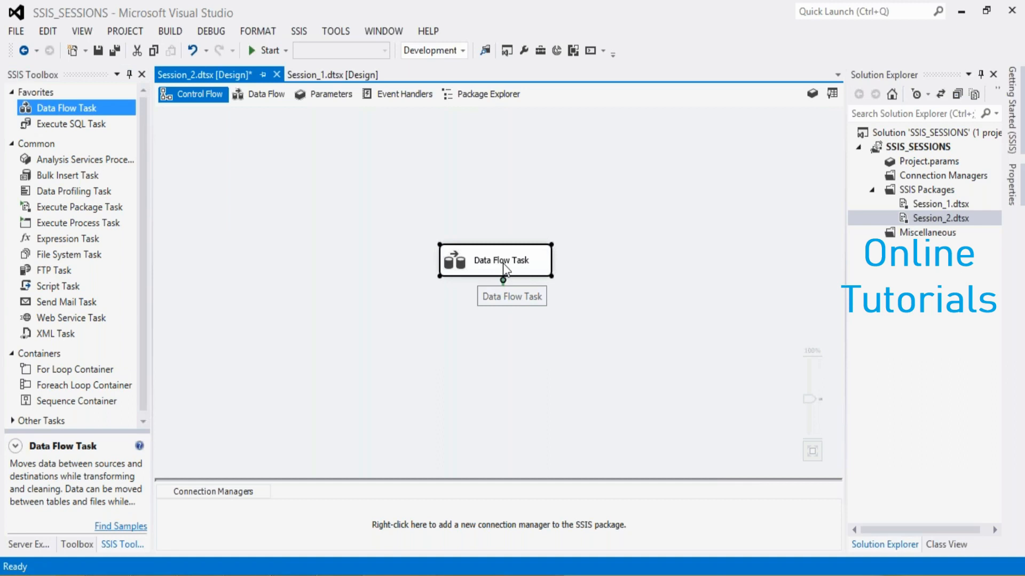
pyautogui.click(272, 305)
pyautogui.doubleClick(465, 257)
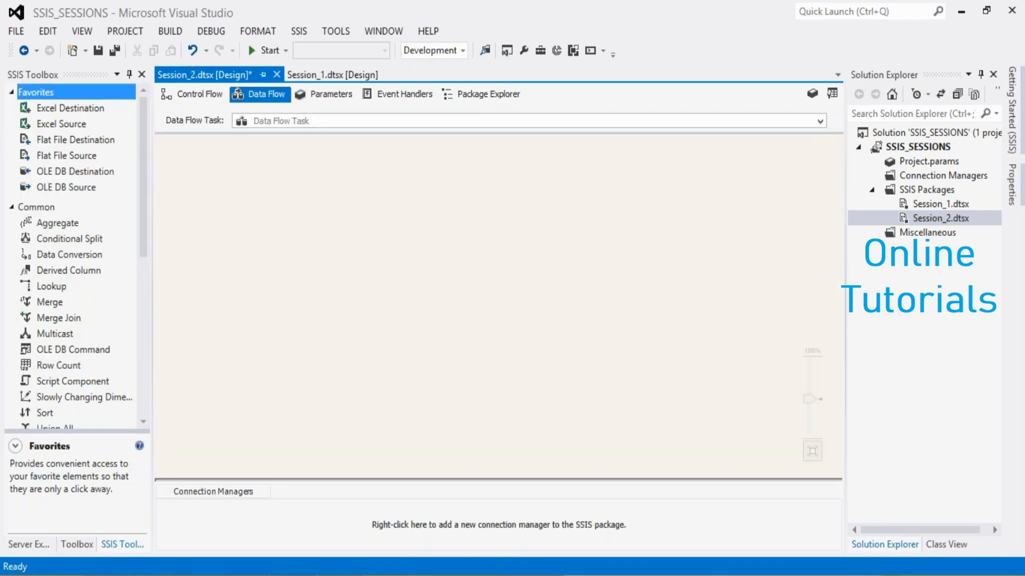
# Add an Excel Source to the data flow and place an OLE DB Destination below it
pyautogui.click(358, 575)
pyautogui.moveTo(66, 127); pyautogui.dragTo(474, 185)
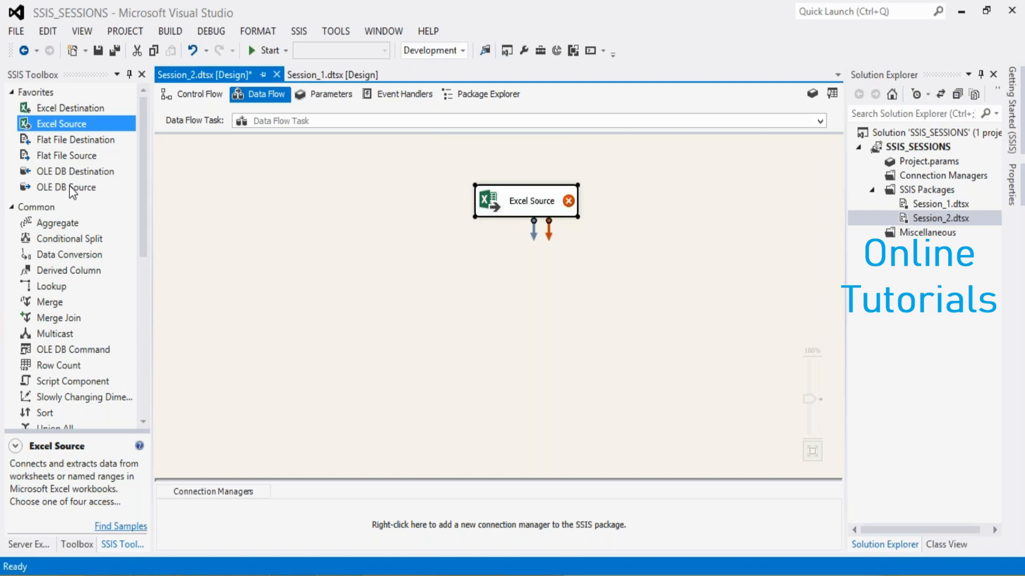
pyautogui.moveTo(70, 174); pyautogui.dragTo(396, 279)
pyautogui.moveTo(484, 276); pyautogui.dragTo(485, 275)
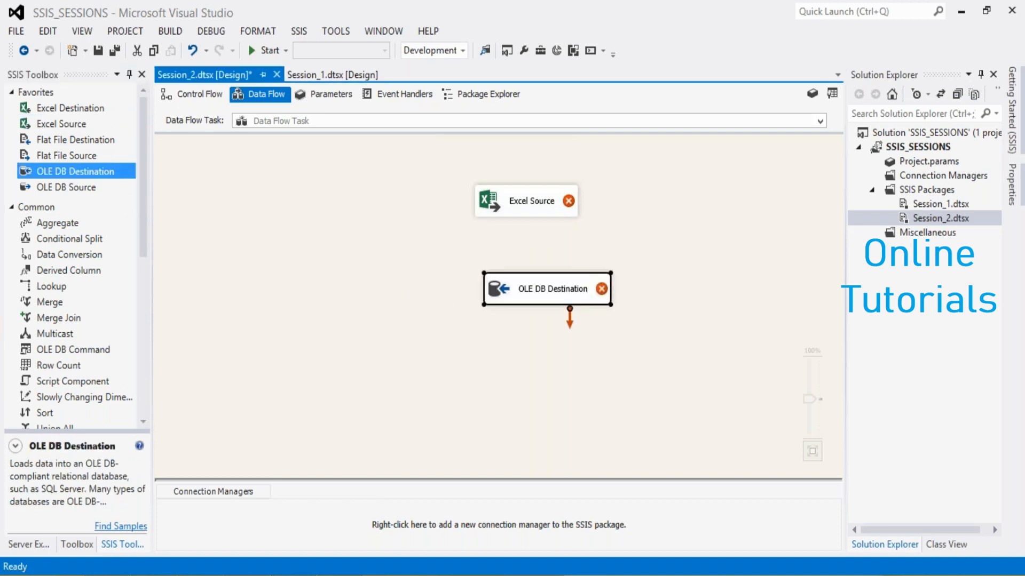
# Connect the Excel Source's regular data output to the OLE DB Destination
pyautogui.click(529, 207)
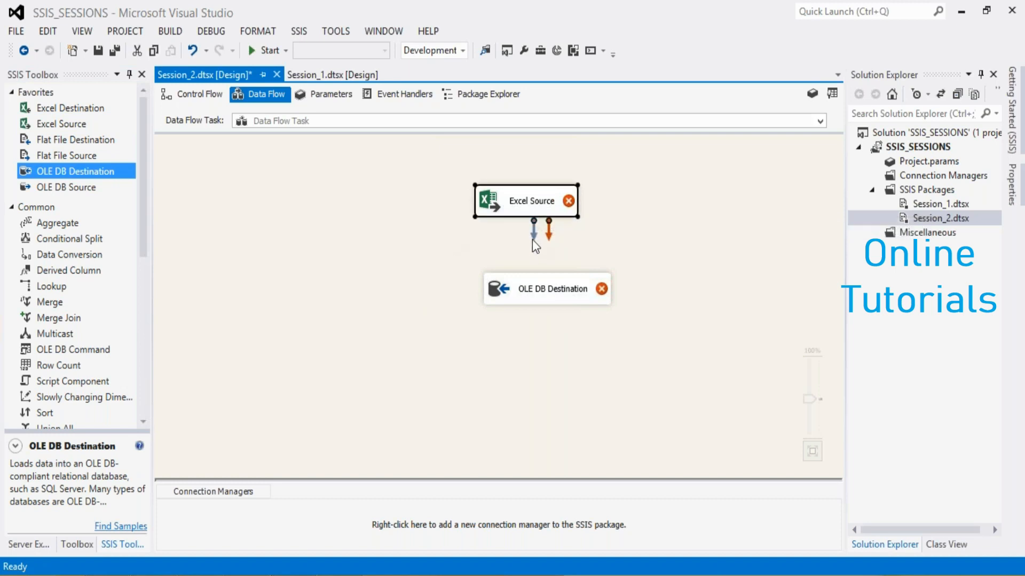
pyautogui.moveTo(533, 238); pyautogui.dragTo(540, 286)
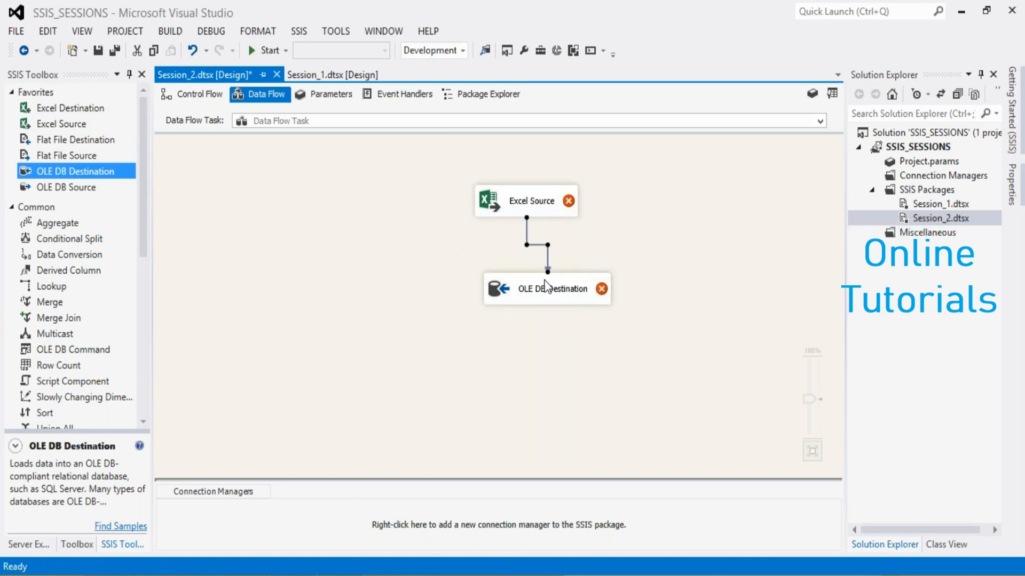
pyautogui.click(357, 288)
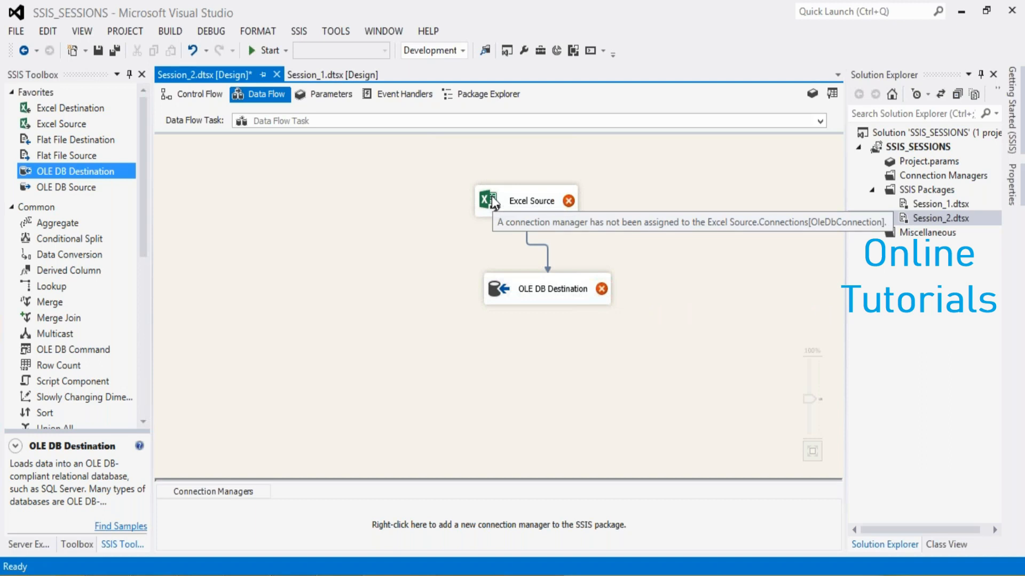
# Open the Excel Source for editing and check its list of existing Excel connection managers
pyautogui.rightClick(250, 510)
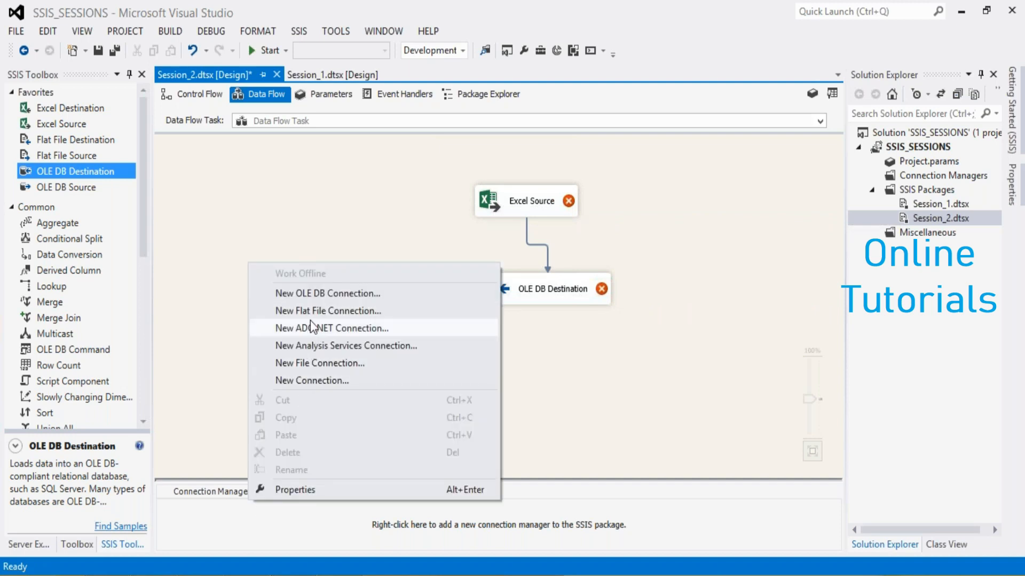
pyautogui.click(549, 295)
pyautogui.click(530, 199)
pyautogui.doubleClick(531, 203)
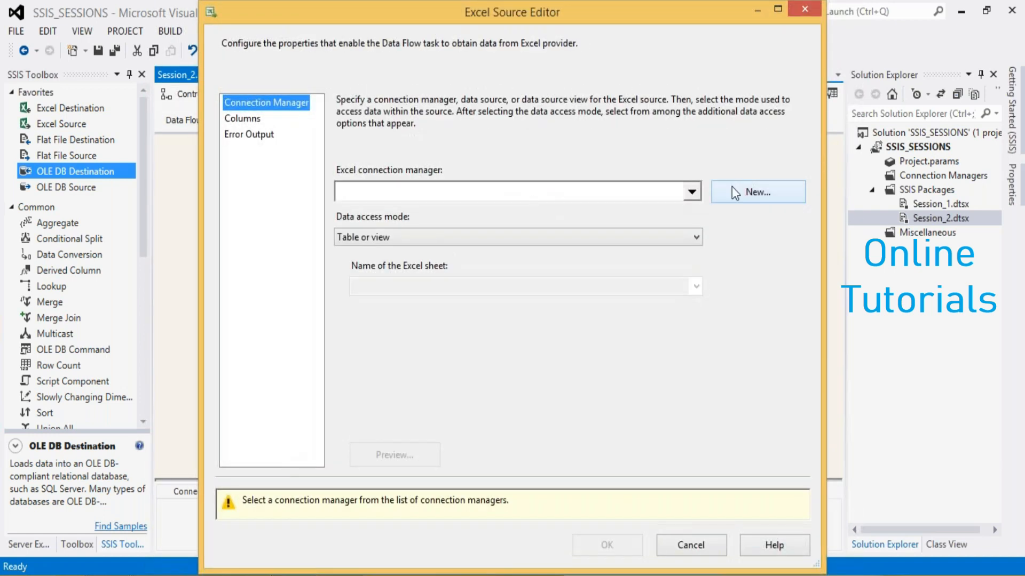
pyautogui.click(694, 192)
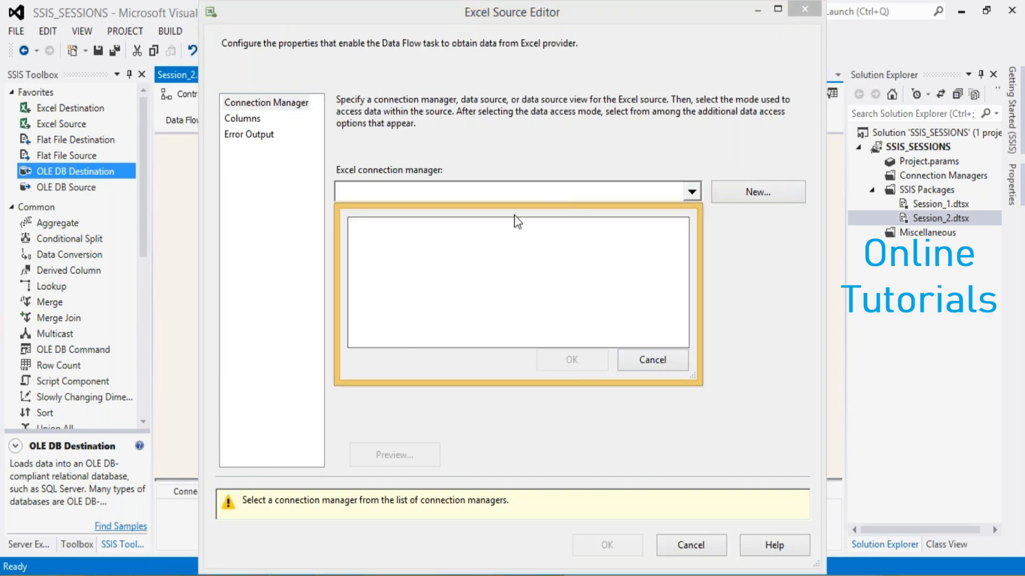
pyautogui.click(645, 358)
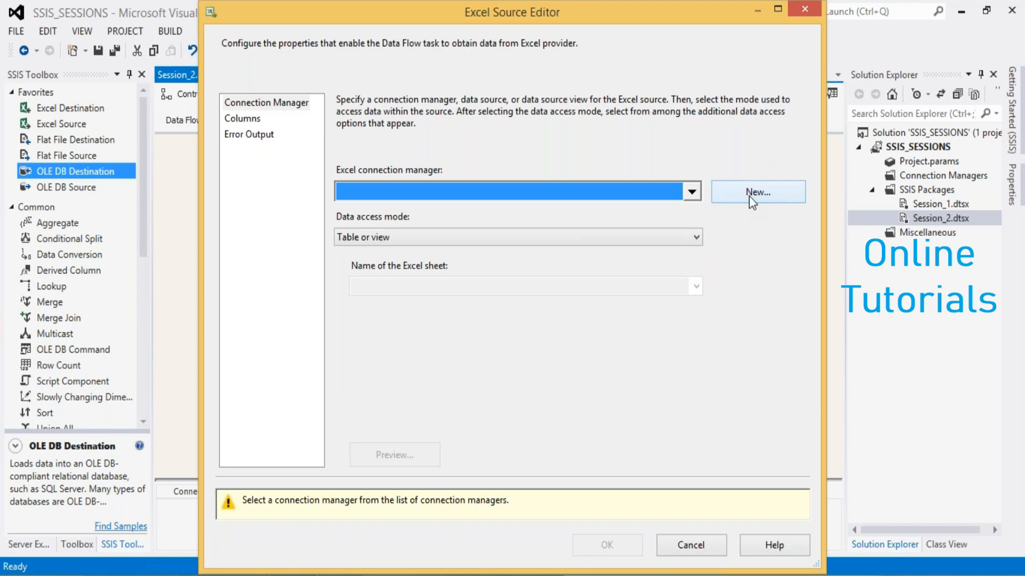
# Start a new Excel connection manager with the feedbackform workbook from Desktop\SQL_MSBI_TABLEAU_Sessions\MSBI\SSIS\files as its file
pyautogui.click(748, 196)
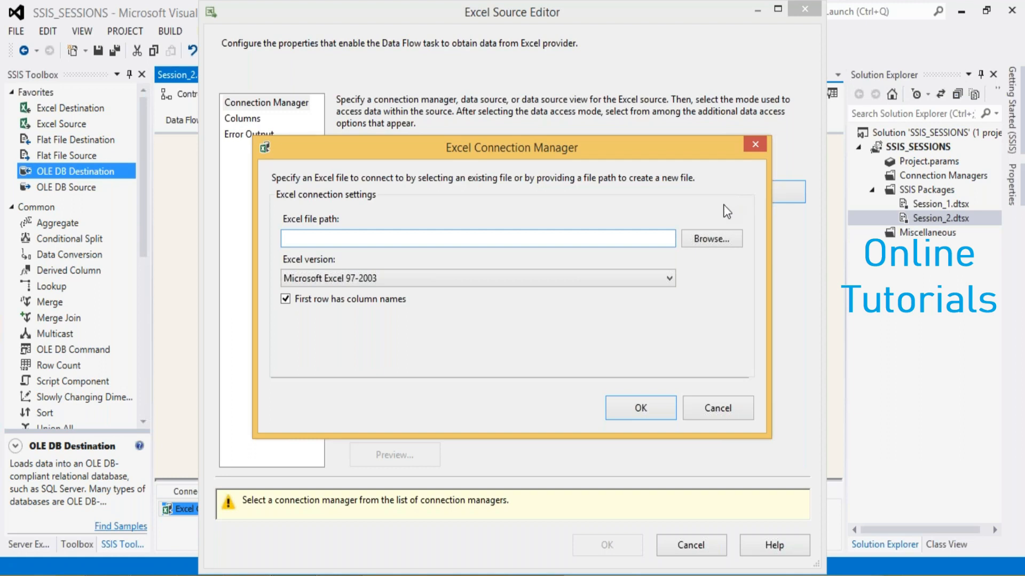
pyautogui.click(699, 239)
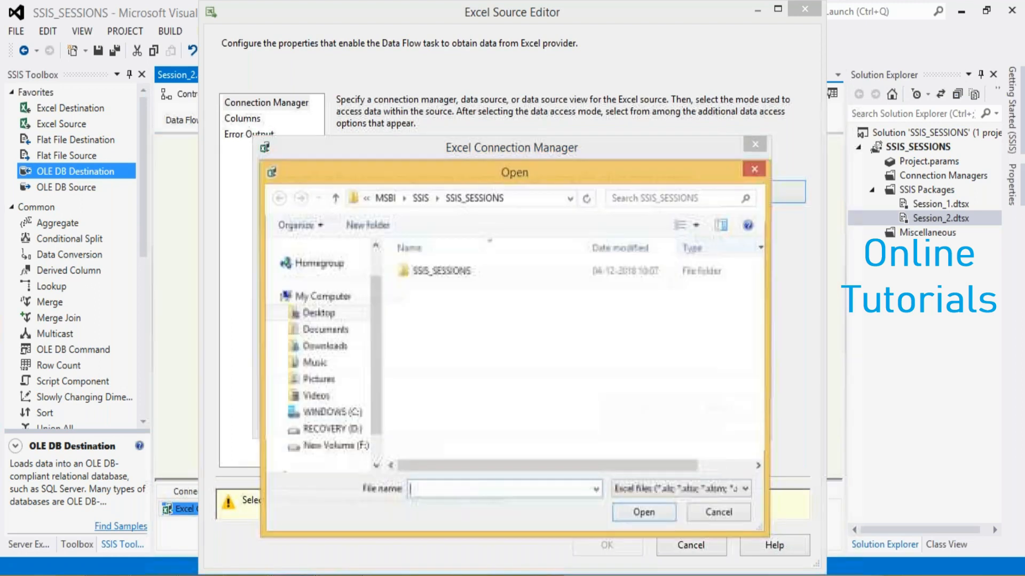
pyautogui.click(317, 316)
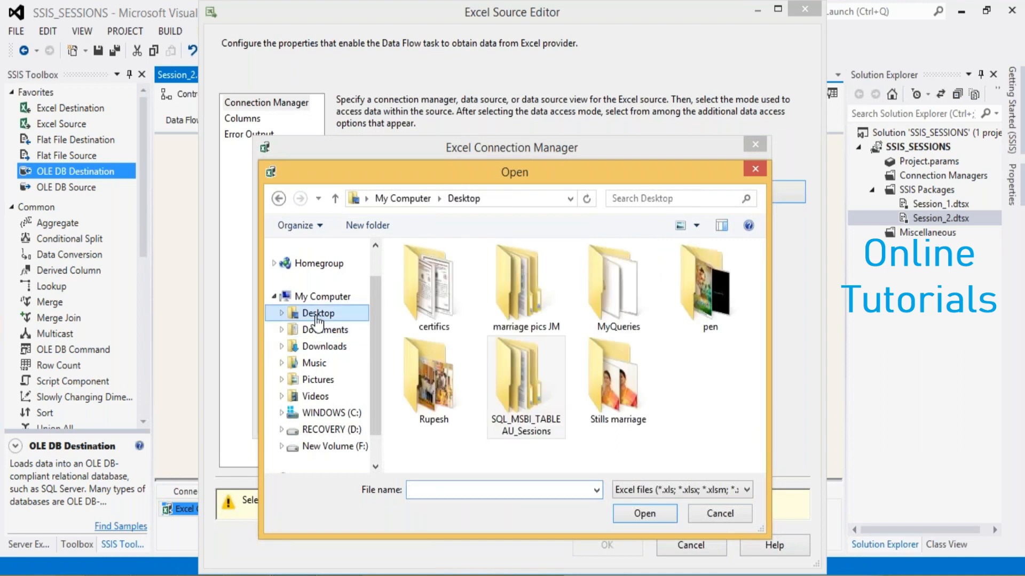
pyautogui.doubleClick(527, 393)
pyautogui.doubleClick(429, 270)
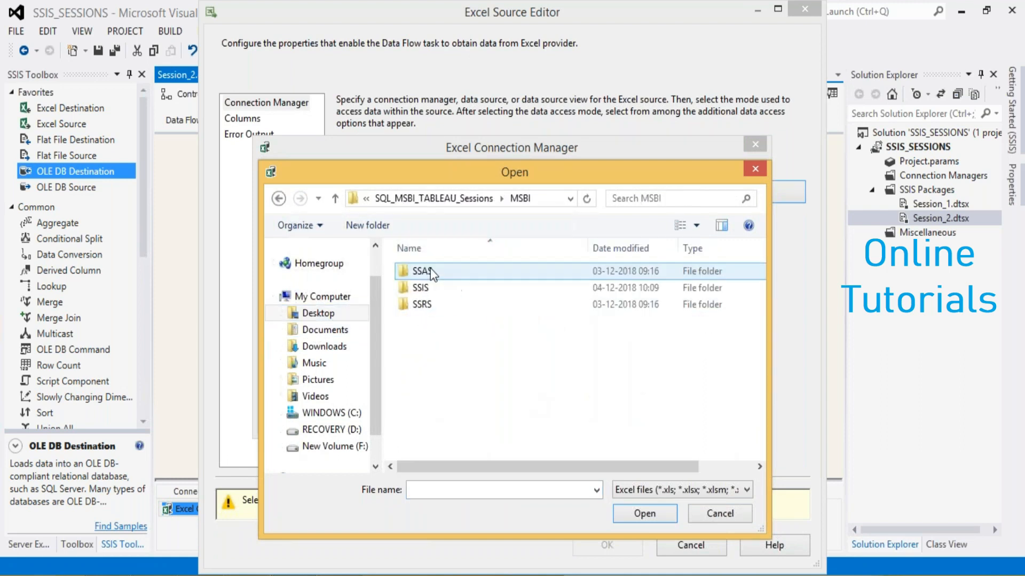
pyautogui.doubleClick(428, 287)
pyautogui.doubleClick(427, 273)
pyautogui.click(434, 273)
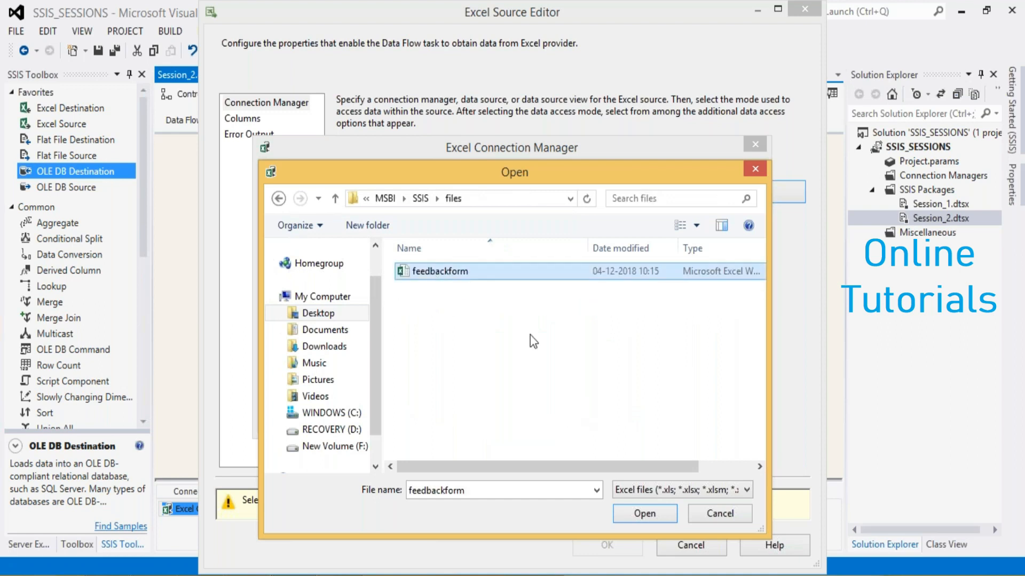
pyautogui.click(623, 514)
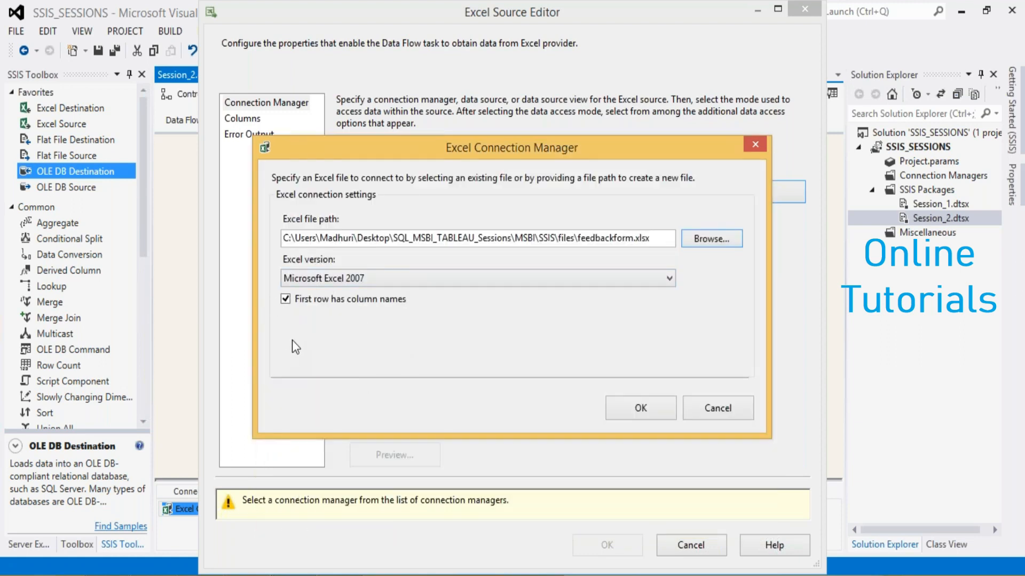
# Check the header row in the feedbackform workbook and confirm the Excel connection with First row has column names enabled
pyautogui.click(286, 301)
pyautogui.click(286, 301)
pyautogui.click(339, 575)
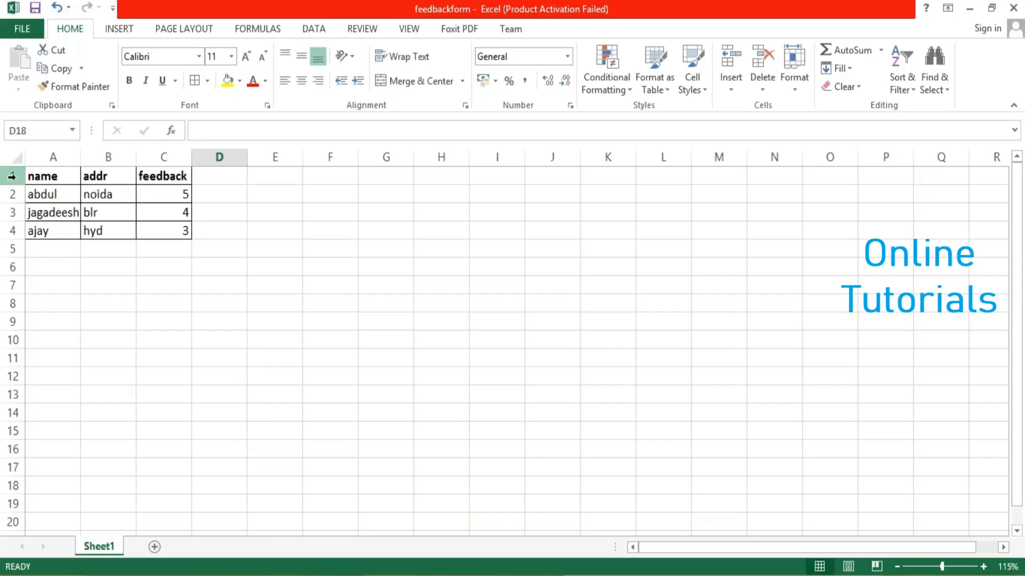
pyautogui.click(12, 176)
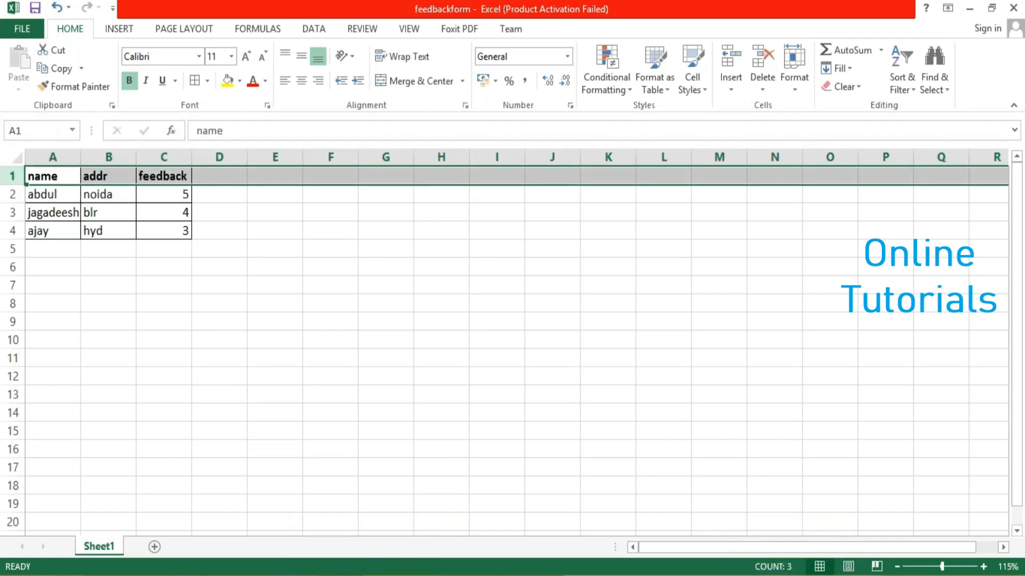
pyautogui.click(374, 575)
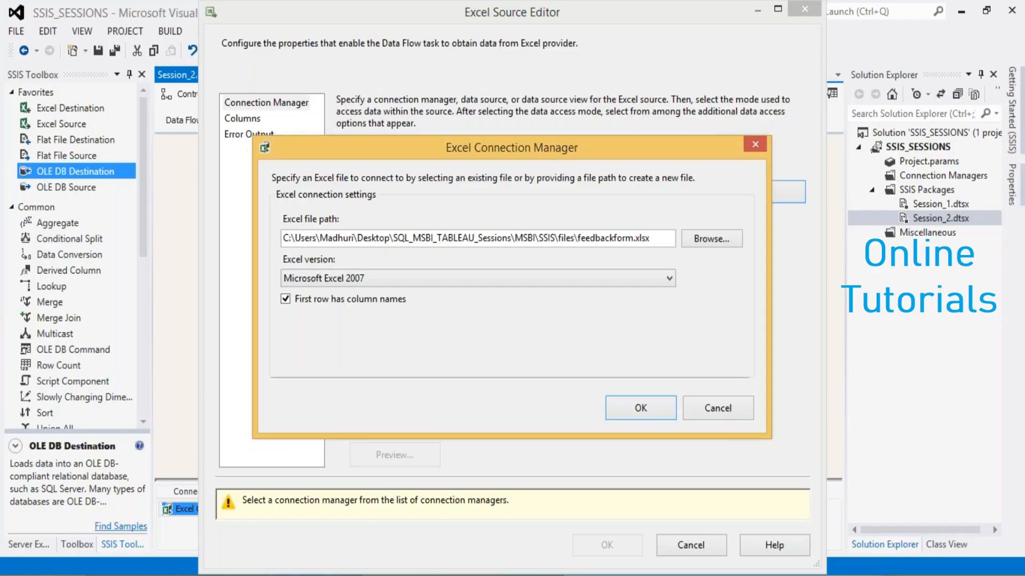
pyautogui.click(627, 406)
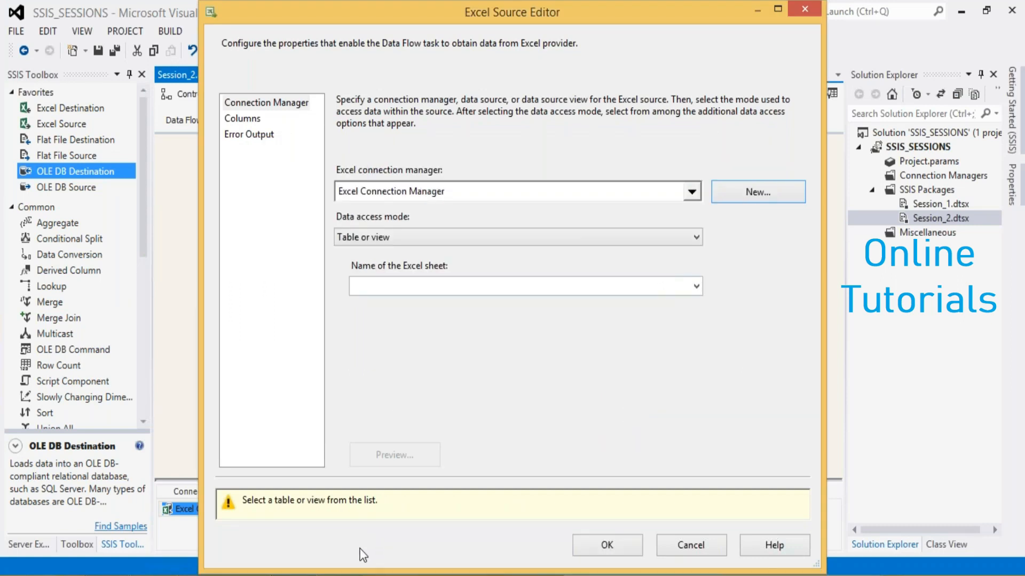
# Switch to the feedbackform workbook, add two blank worksheets, Sheet2 and Sheet3, and return to Sheet1
pyautogui.click(331, 575)
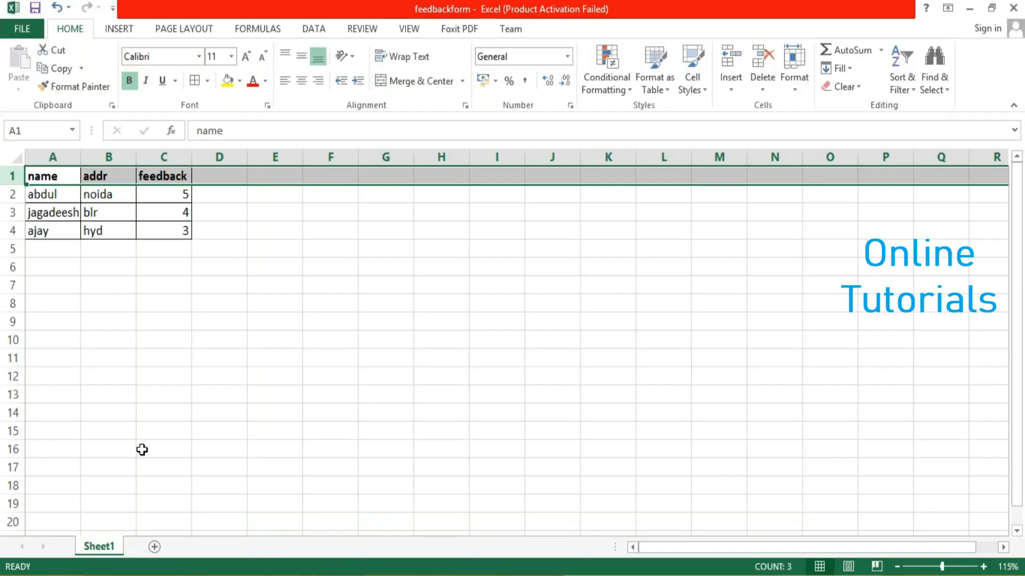
pyautogui.click(154, 548)
pyautogui.click(99, 546)
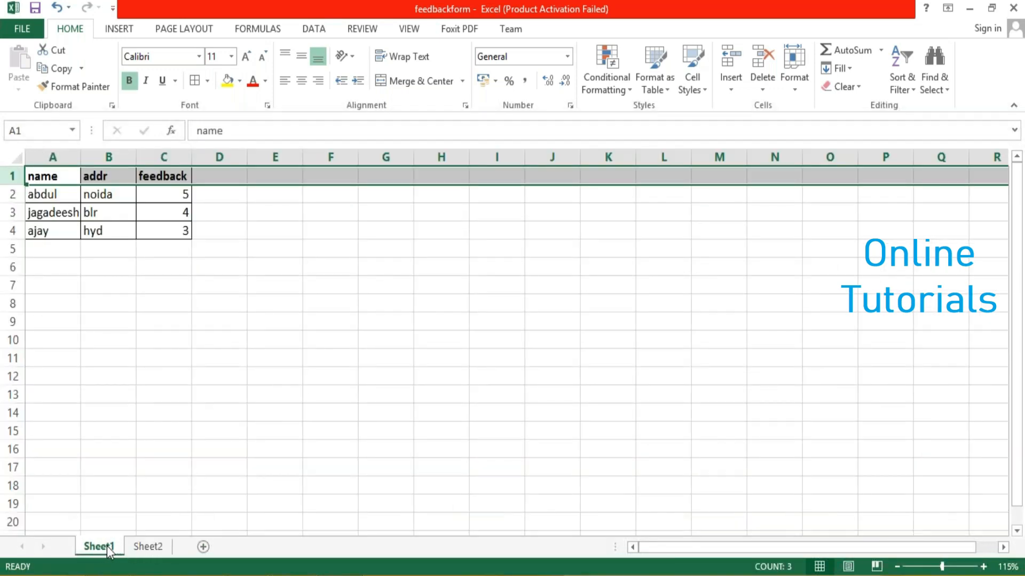
pyautogui.click(204, 549)
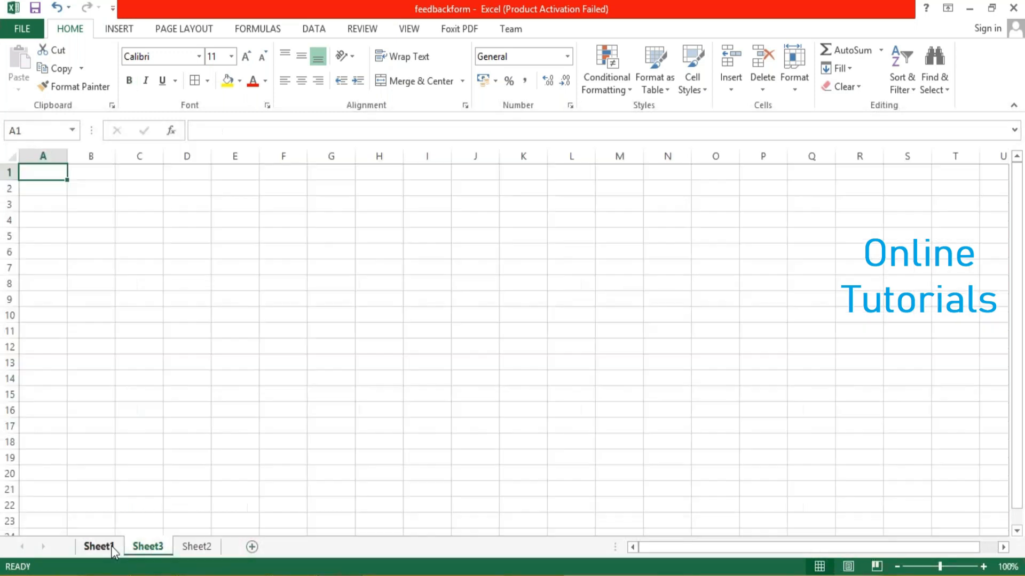
pyautogui.moveTo(163, 547); pyautogui.dragTo(140, 553)
pyautogui.click(104, 547)
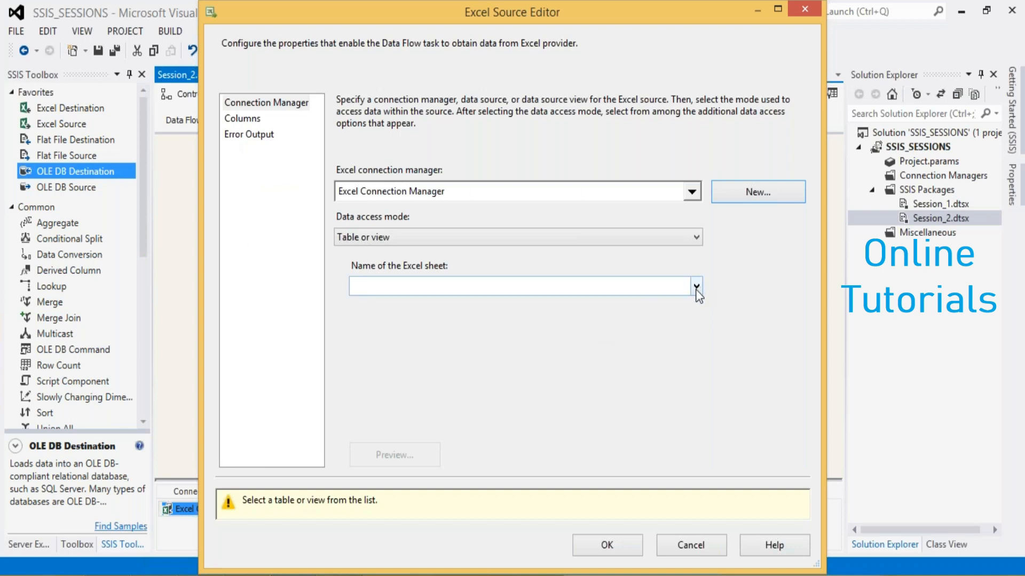
# Try to load the workbook's sheet names for the Excel Source, and cancel the source editor
pyautogui.click(696, 288)
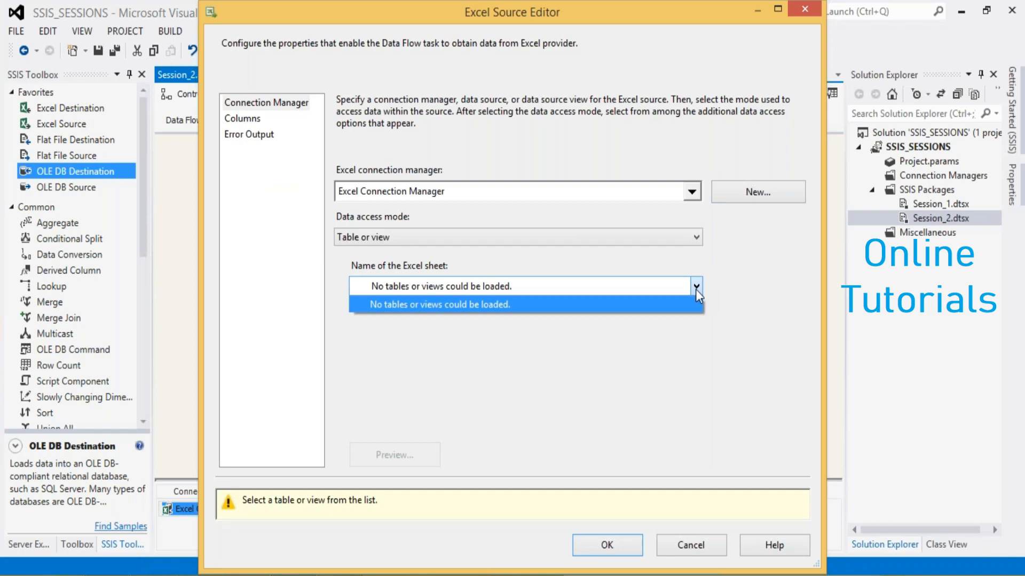
pyautogui.click(696, 289)
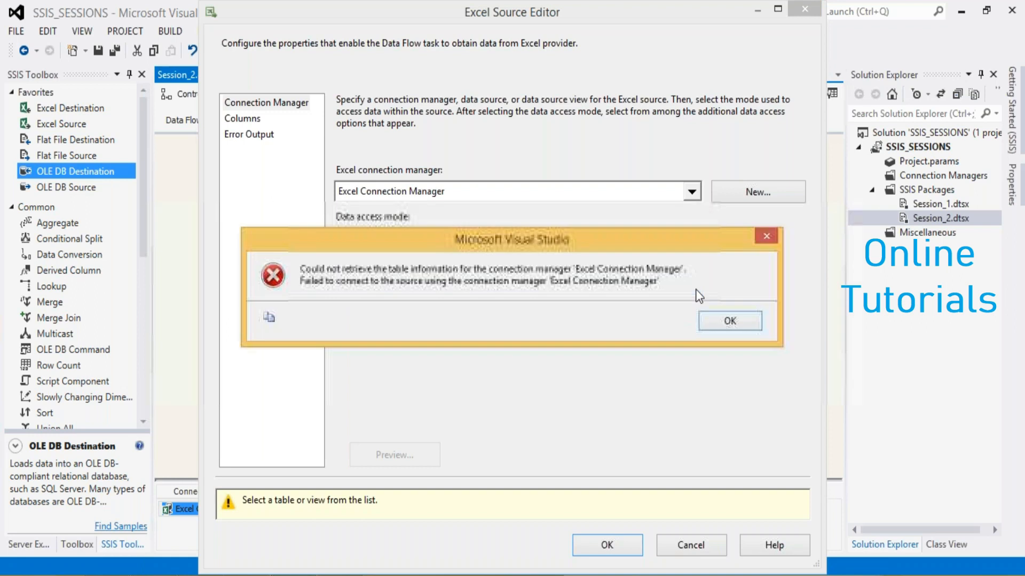
pyautogui.click(720, 322)
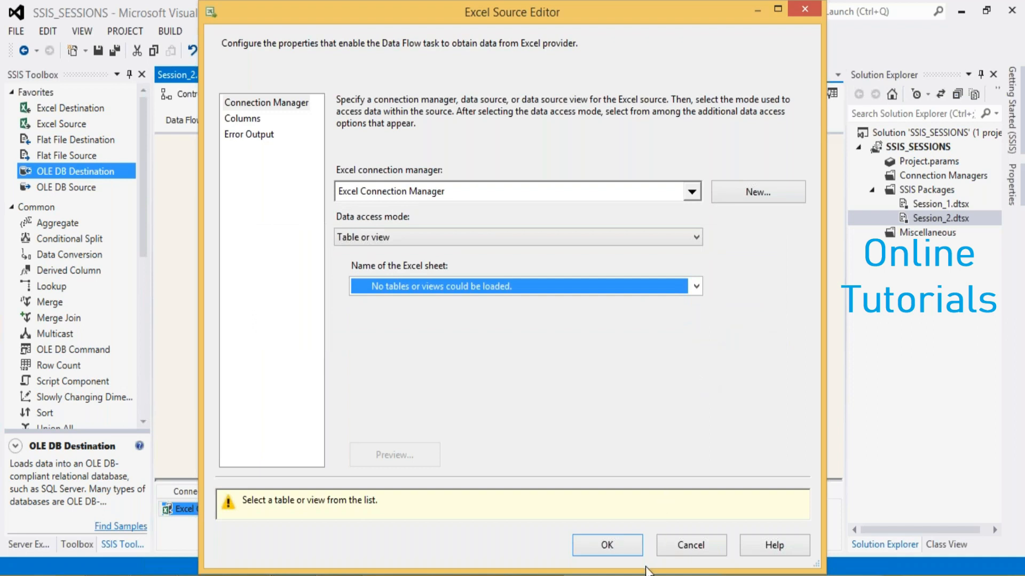
pyautogui.click(696, 285)
pyautogui.click(695, 285)
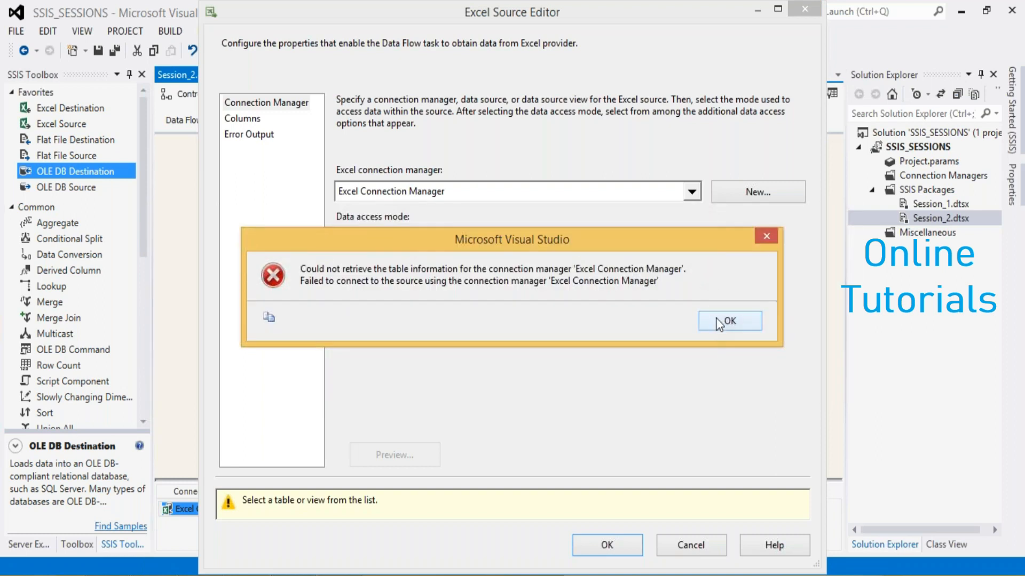
pyautogui.click(715, 320)
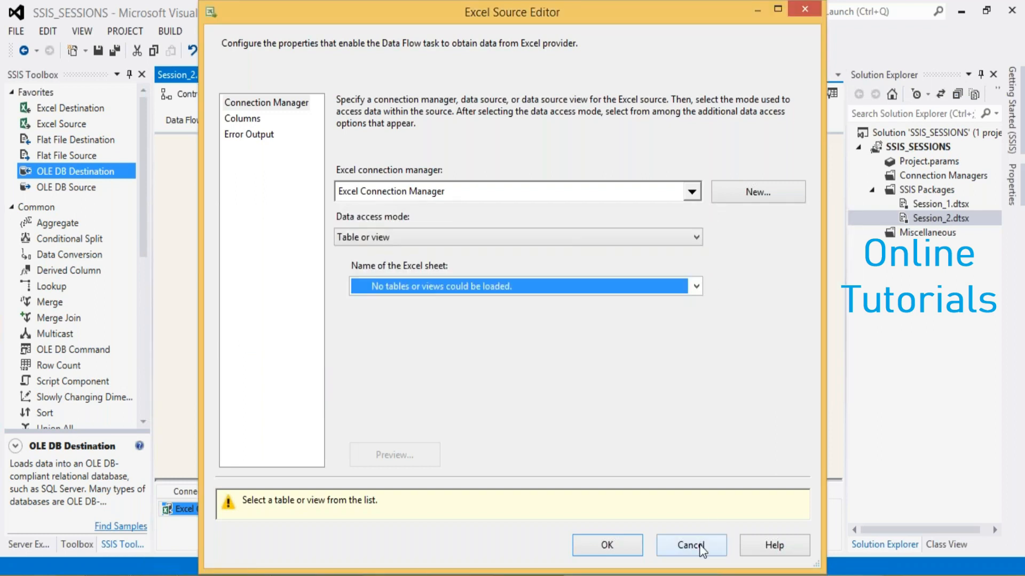
pyautogui.click(699, 547)
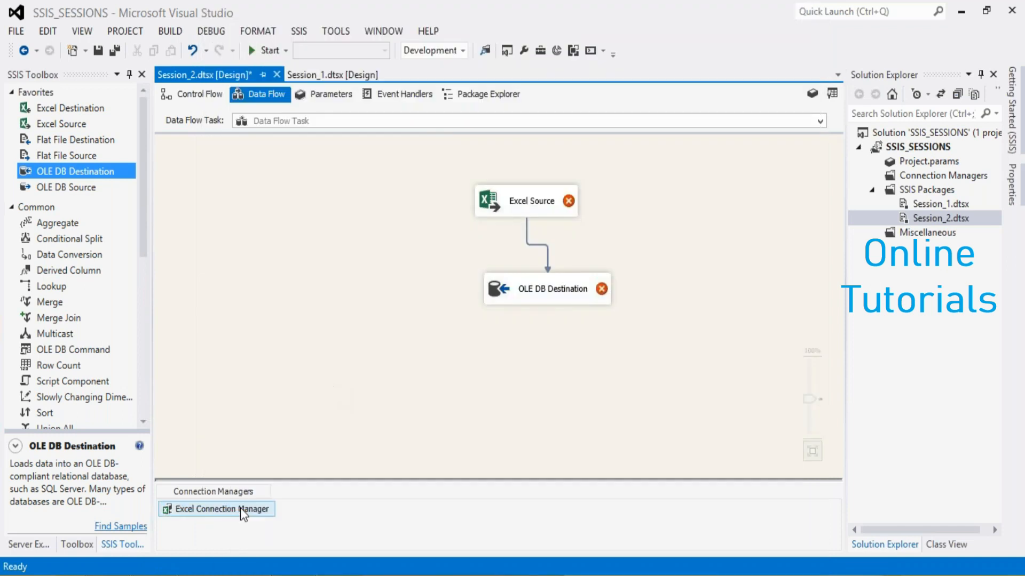
# Reselect the feedbackform workbook from the files folder for the Excel Connection Manager and confirm the connection
pyautogui.doubleClick(240, 508)
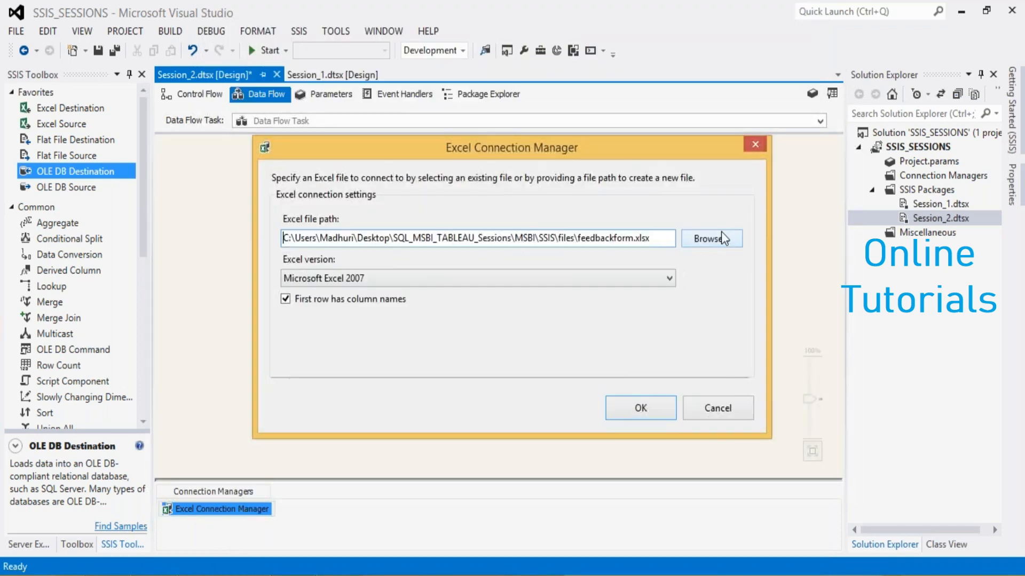
pyautogui.click(720, 239)
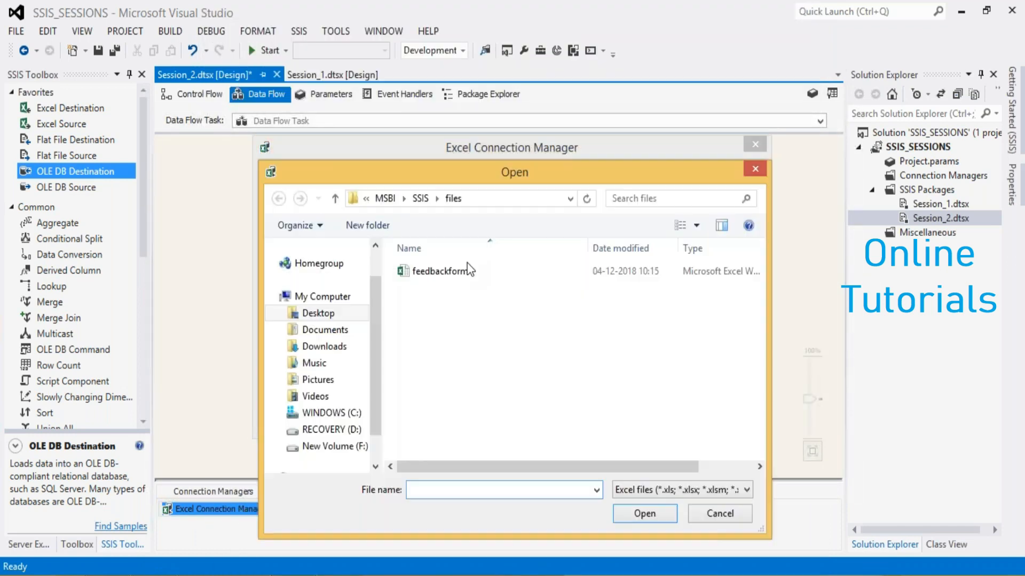
pyautogui.click(655, 514)
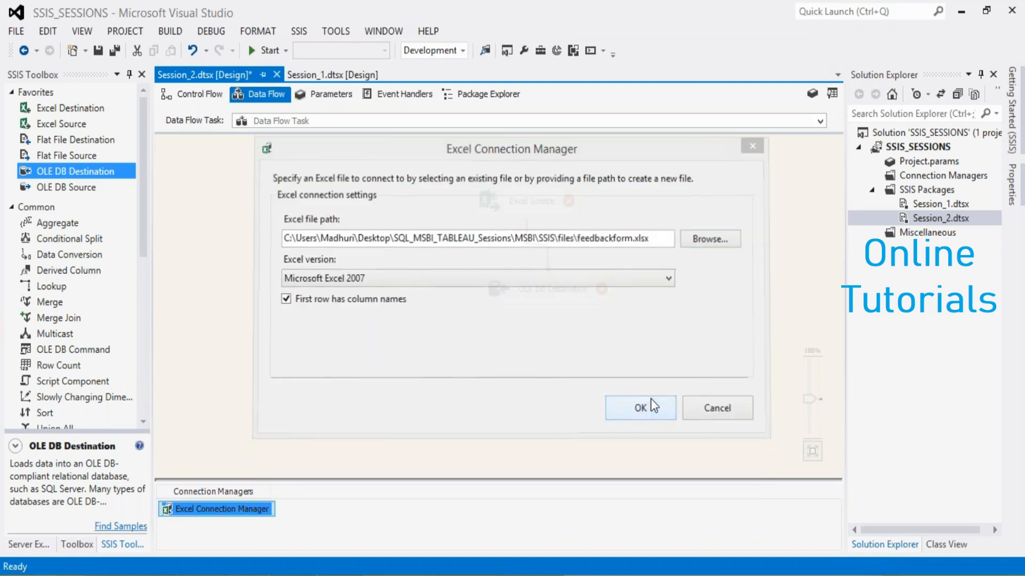
pyautogui.click(652, 406)
# Try to load the sheet names in the Excel Source with the reconfirmed connection, and cancel the source editor
pyautogui.click(521, 213)
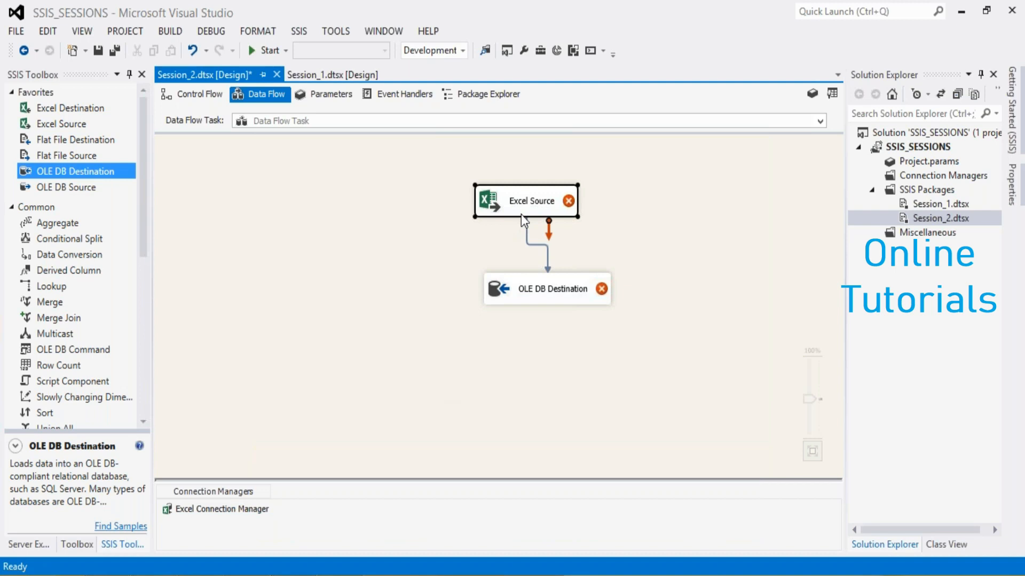
pyautogui.click(696, 287)
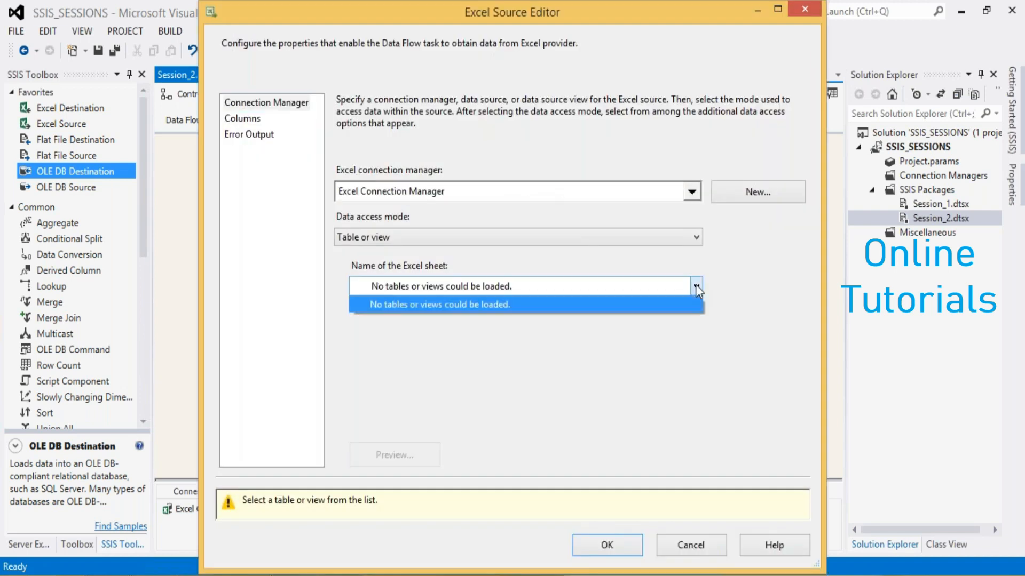
pyautogui.click(696, 284)
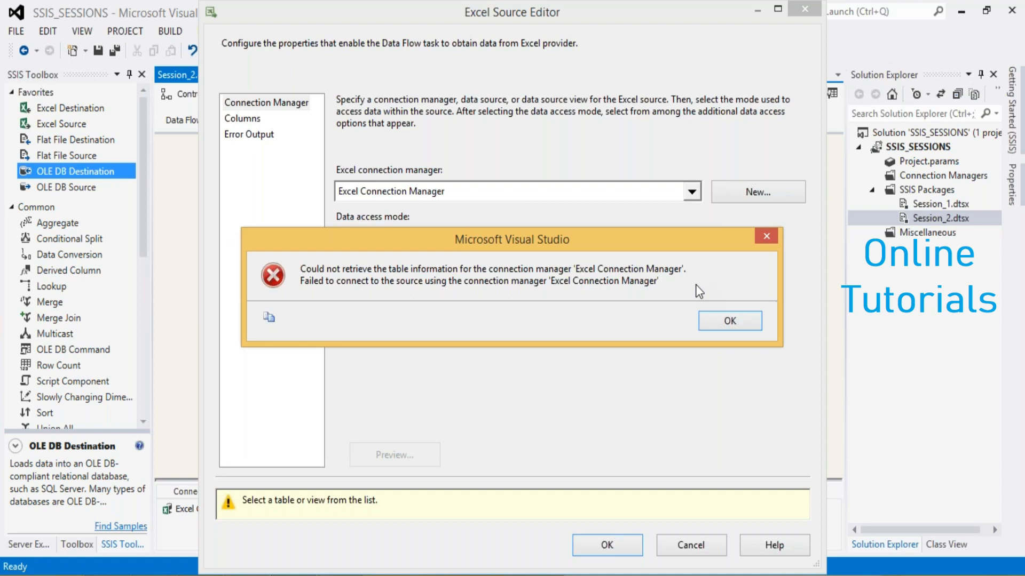
pyautogui.click(738, 325)
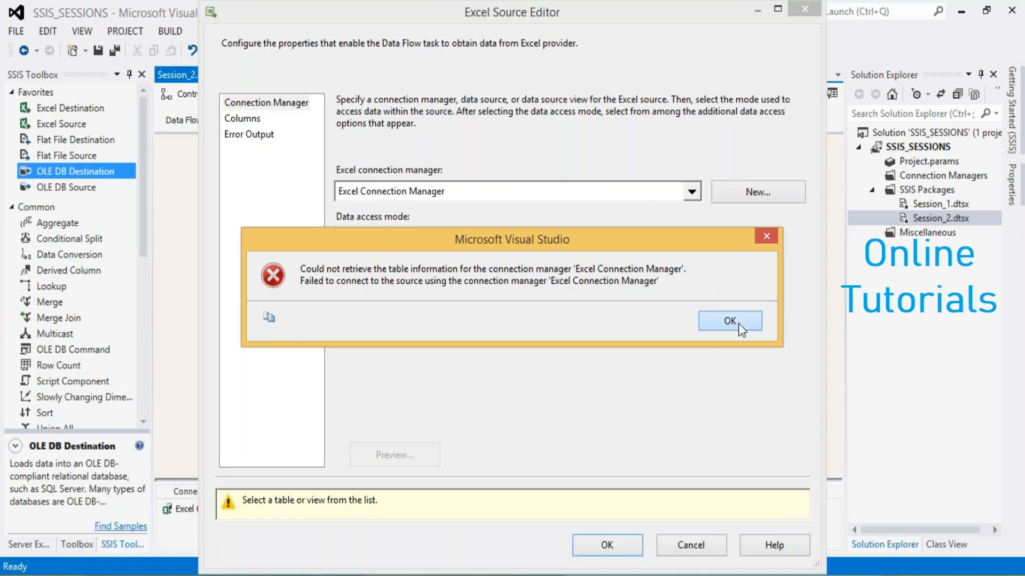
pyautogui.click(687, 549)
# Check the Excel version options of the Excel Connection Manager, cancel the dialog, and look at the feedbackform workbook in Excel
pyautogui.doubleClick(266, 508)
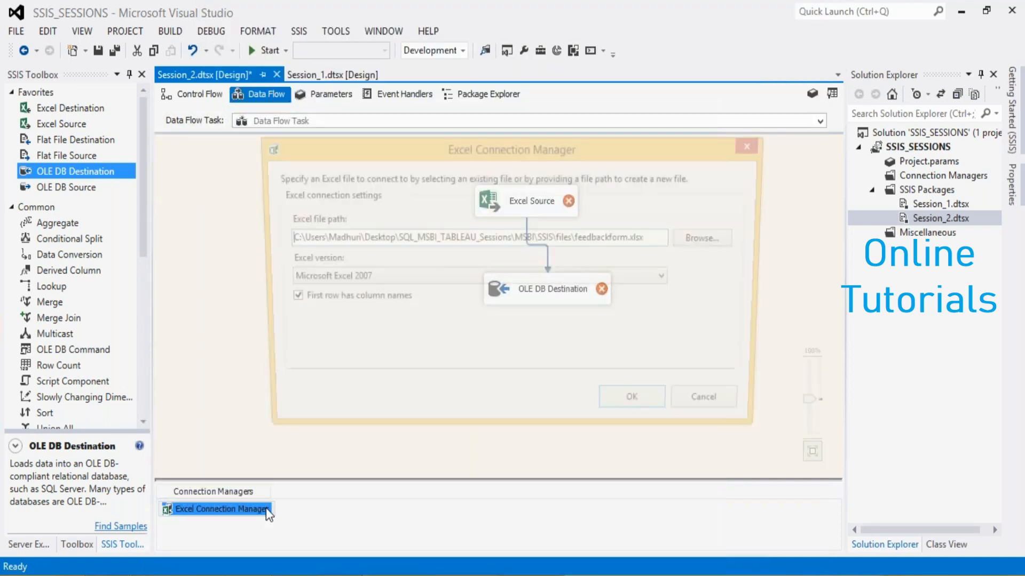
pyautogui.click(414, 276)
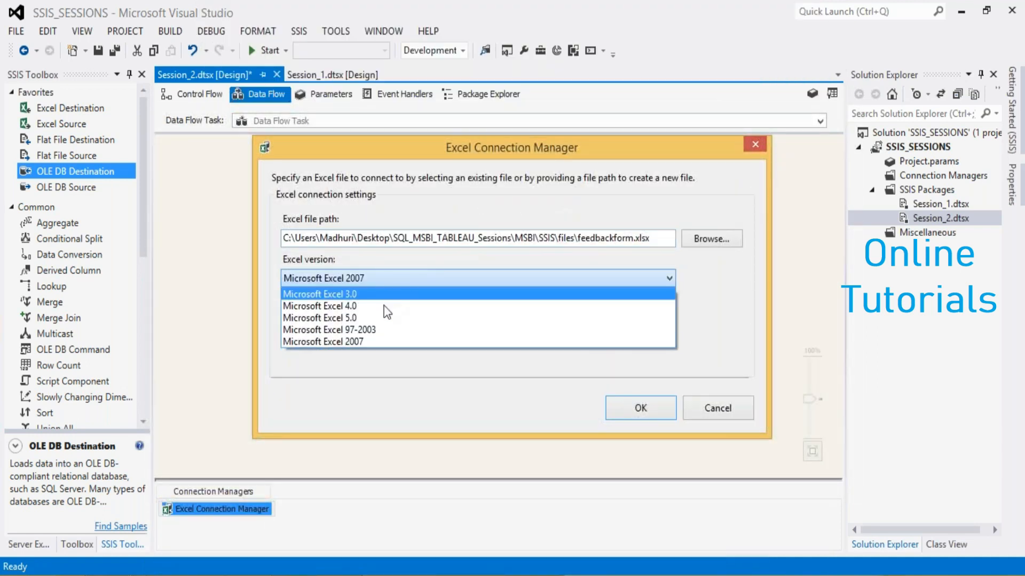
pyautogui.click(372, 341)
pyautogui.click(699, 408)
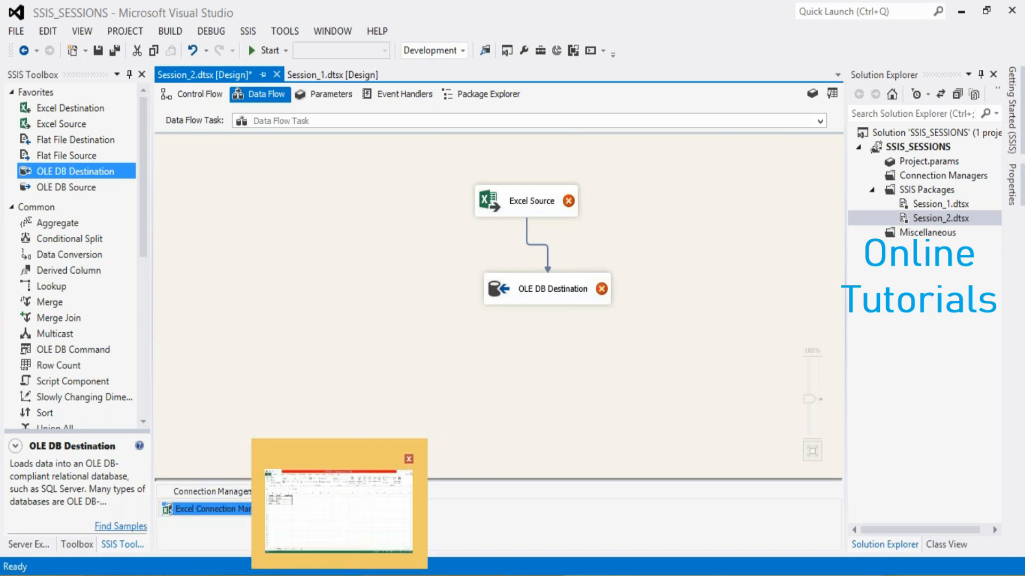
pyautogui.click(338, 520)
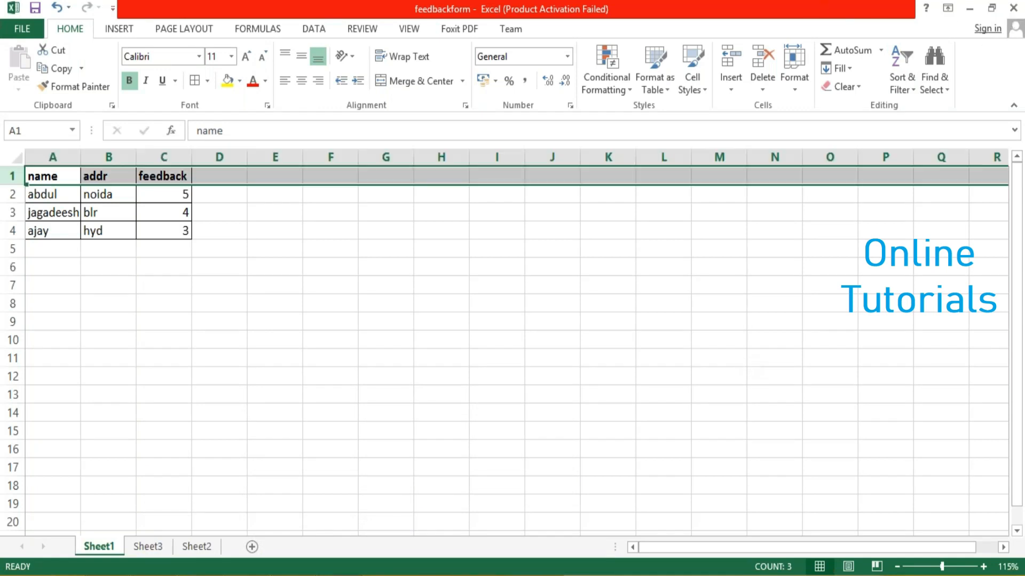
pyautogui.click(987, 29)
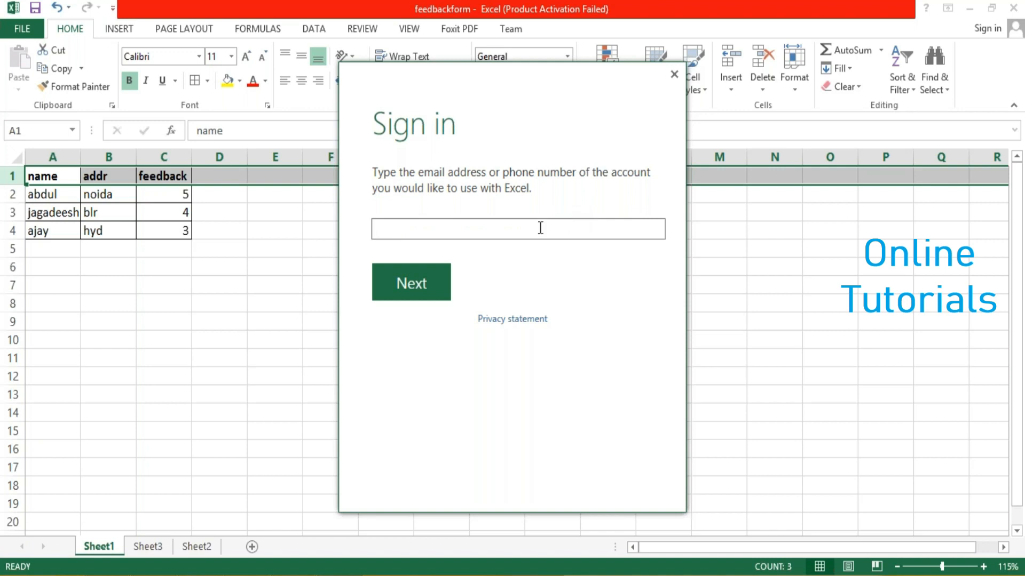
# Return to Visual Studio, try editing the end of the Excel connection's file path, and confirm the connection
pyautogui.doubleClick(219, 510)
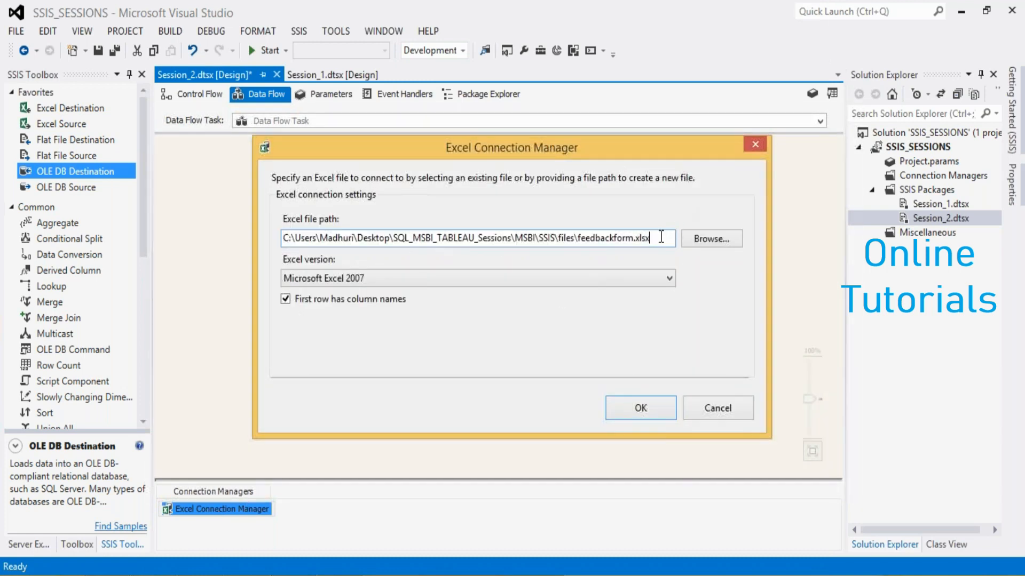
pyautogui.press('BackSpace')
pyautogui.click(618, 404)
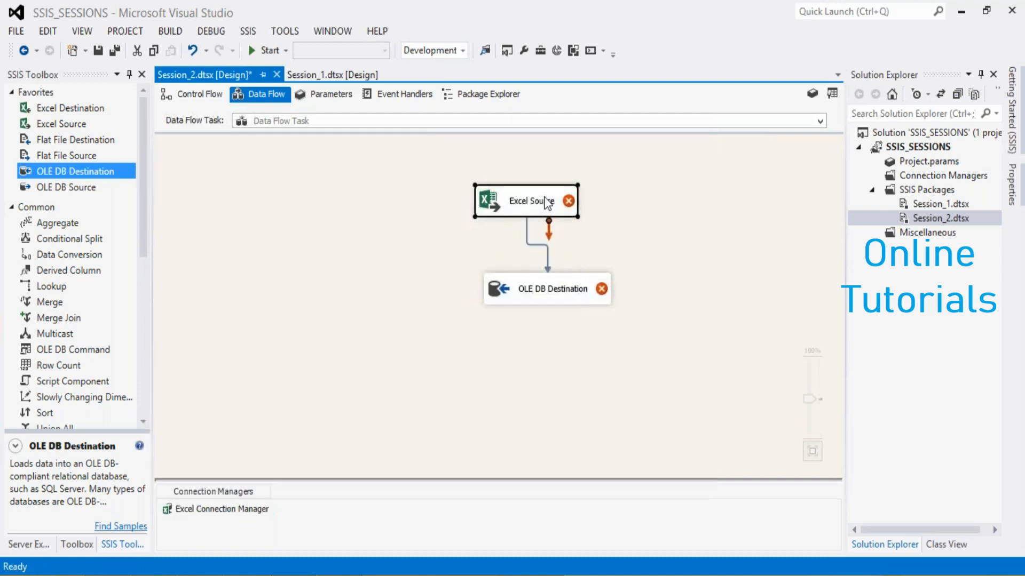
# Try once more to list the workbook's sheets in the Excel Source, and cancel the source editor
pyautogui.doubleClick(546, 204)
pyautogui.click(696, 291)
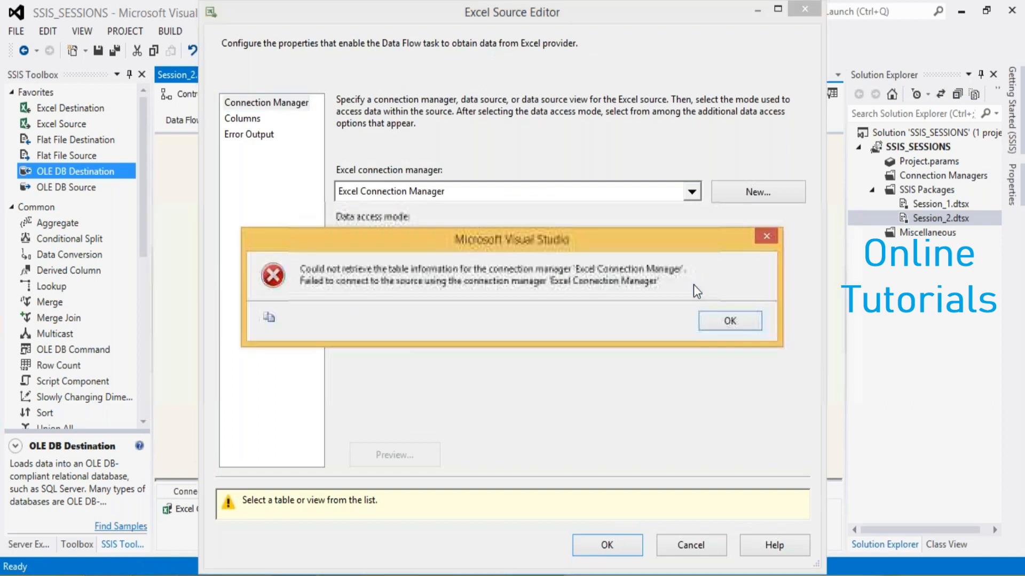
pyautogui.click(726, 321)
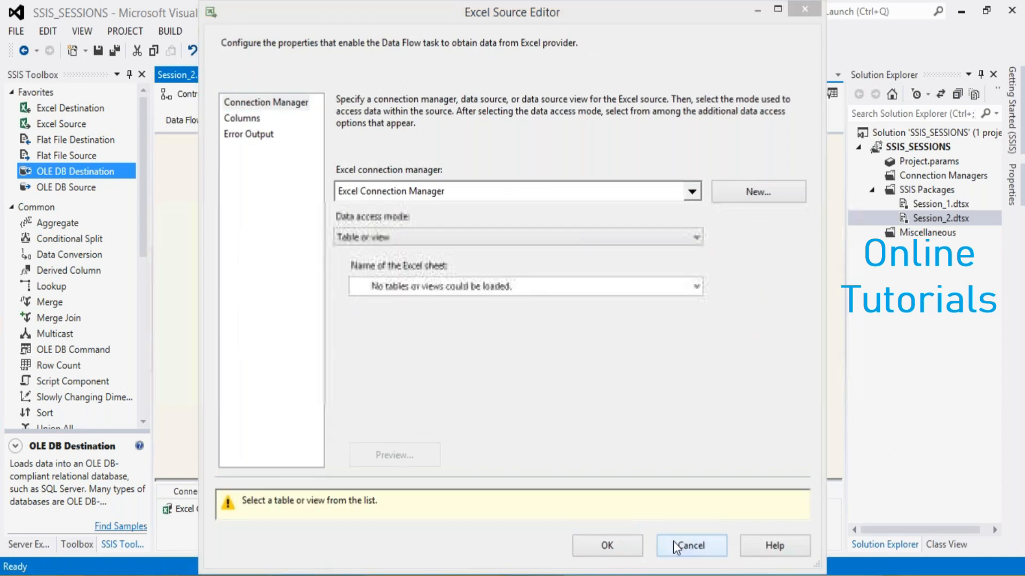
pyautogui.click(674, 545)
# Set the Excel Connection Manager's Excel version to Microsoft Excel 97-2003 and confirm the connection
pyautogui.doubleClick(223, 509)
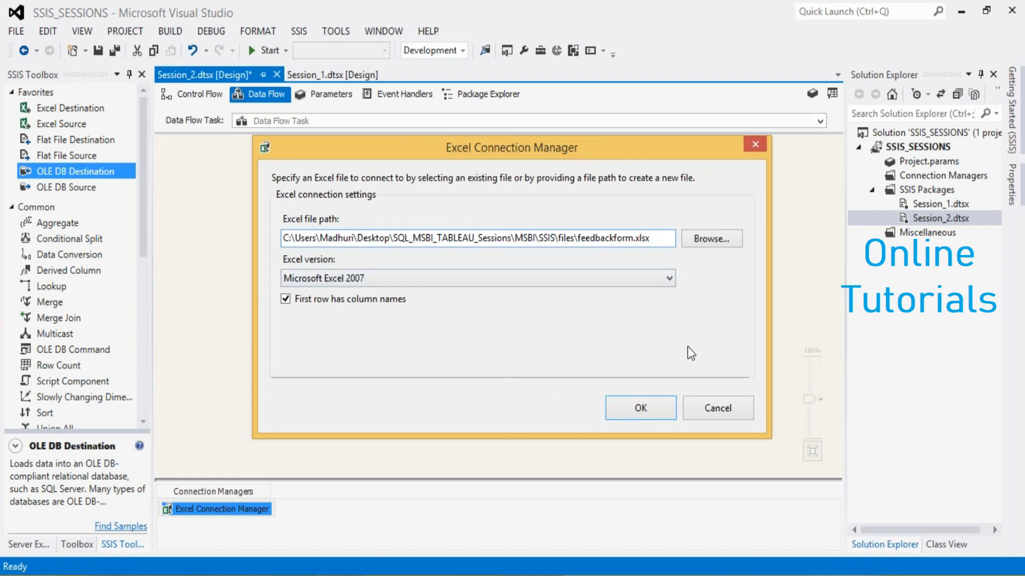
pyautogui.click(666, 278)
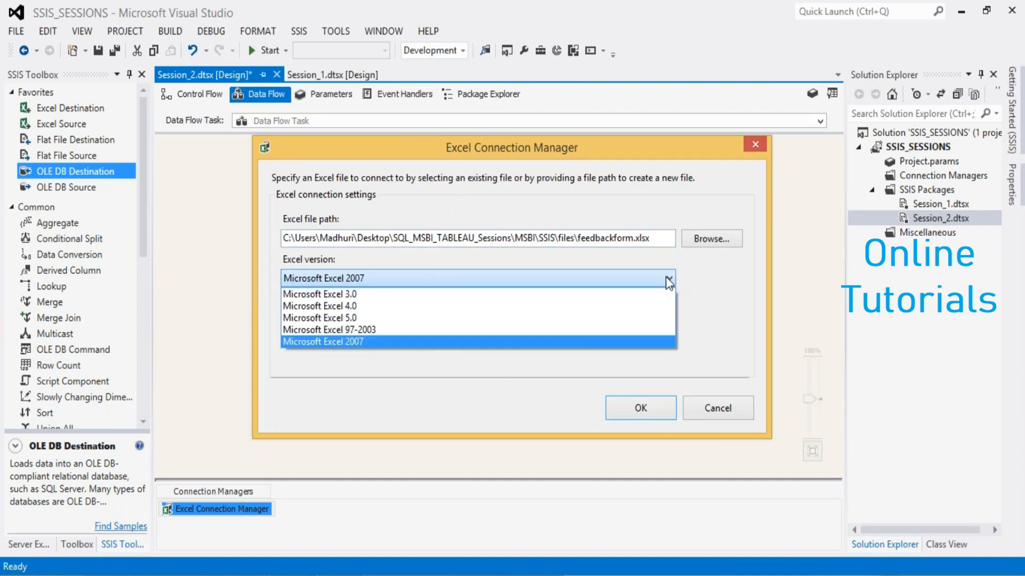
pyautogui.click(392, 330)
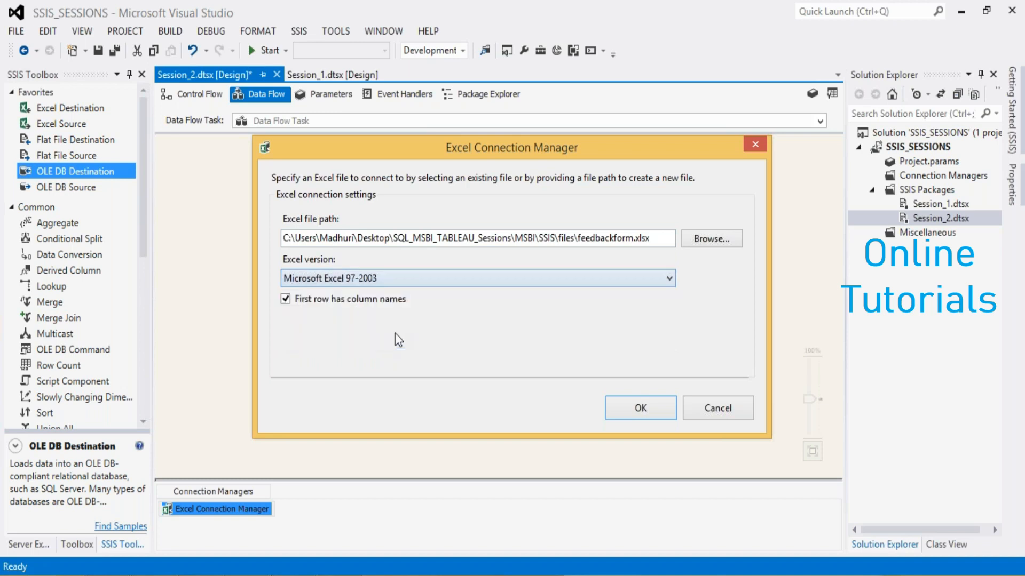
pyautogui.click(628, 416)
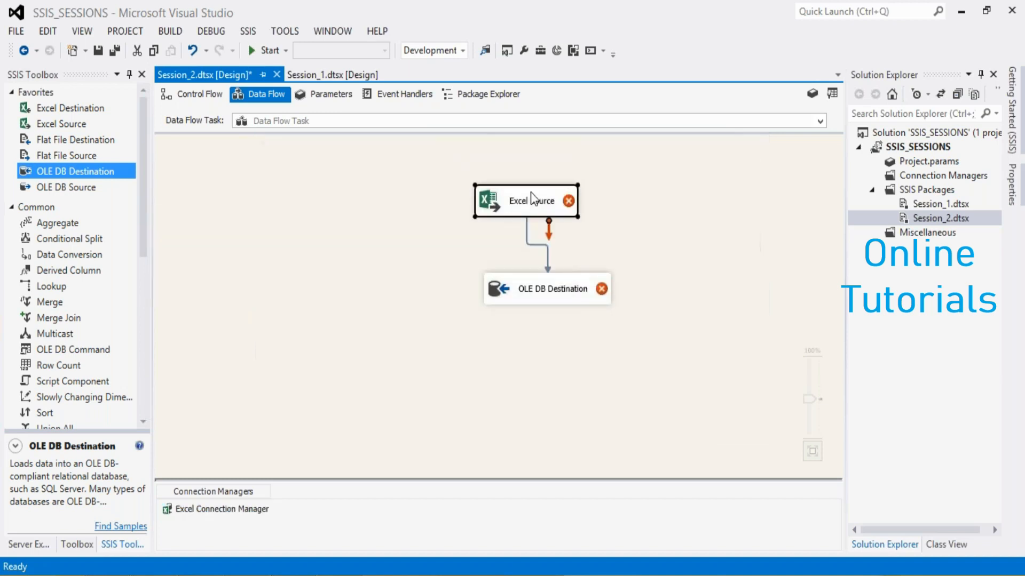
# Choose Sheet1$ as the Excel sheet for the Excel Source and confirm the source settings
pyautogui.doubleClick(531, 191)
pyautogui.click(632, 287)
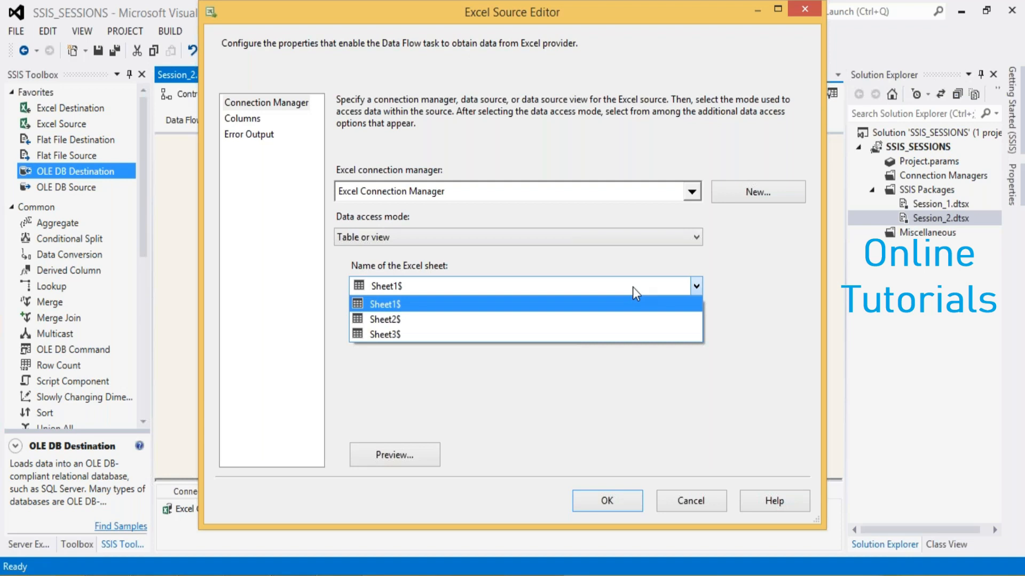
pyautogui.click(626, 308)
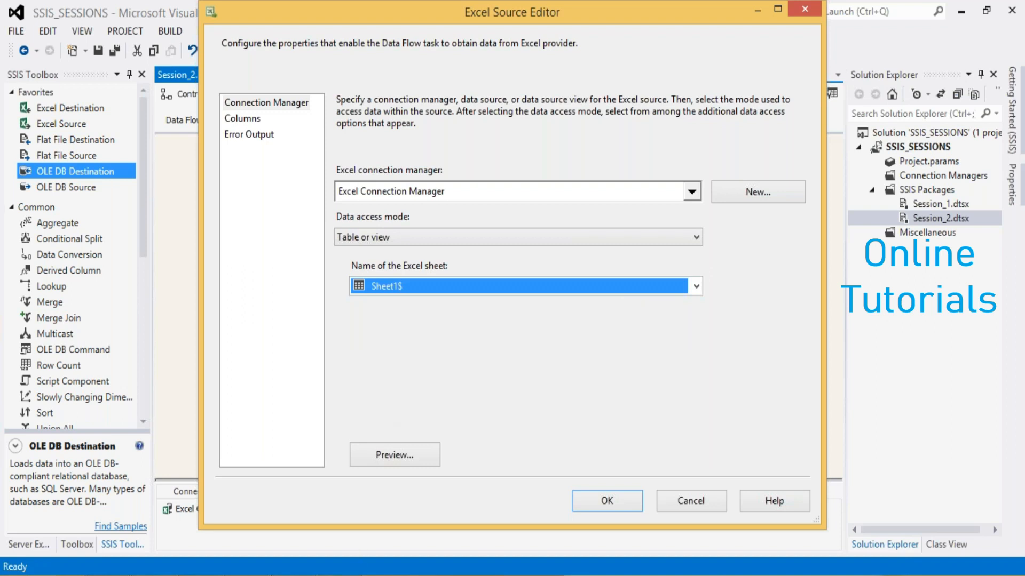
pyautogui.moveTo(339, 574)
pyautogui.click(608, 498)
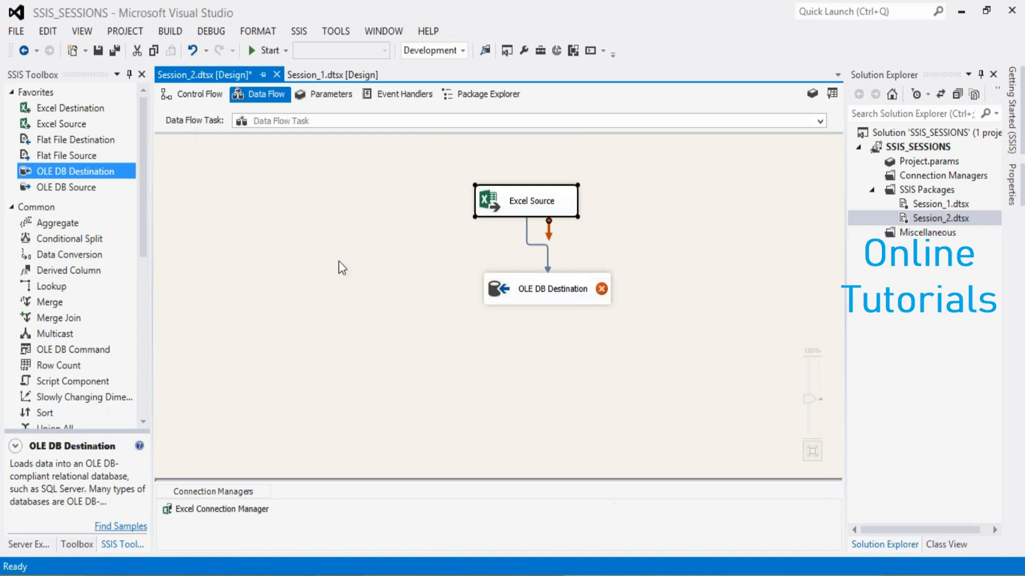
# Review the Excel connection's file path and version, cancel the dialog, check the feedbackform workbook, and return to Visual Studio
pyautogui.click(415, 268)
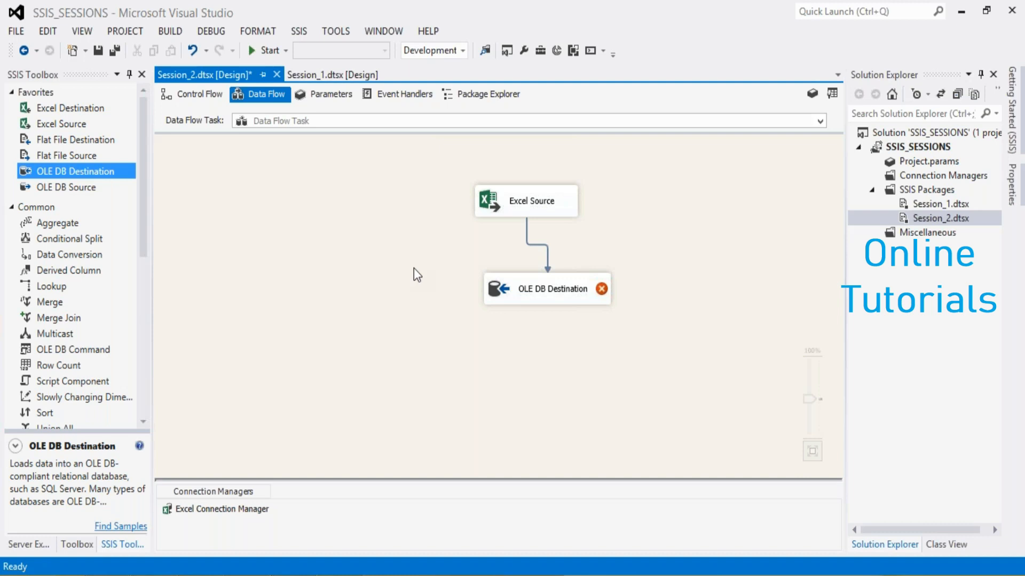
pyautogui.doubleClick(219, 508)
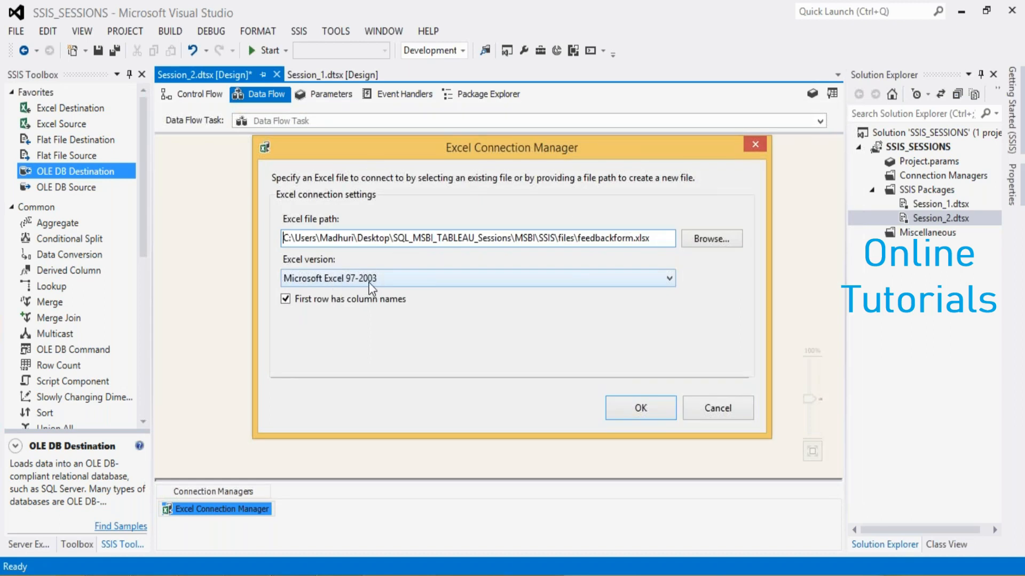
pyautogui.click(716, 408)
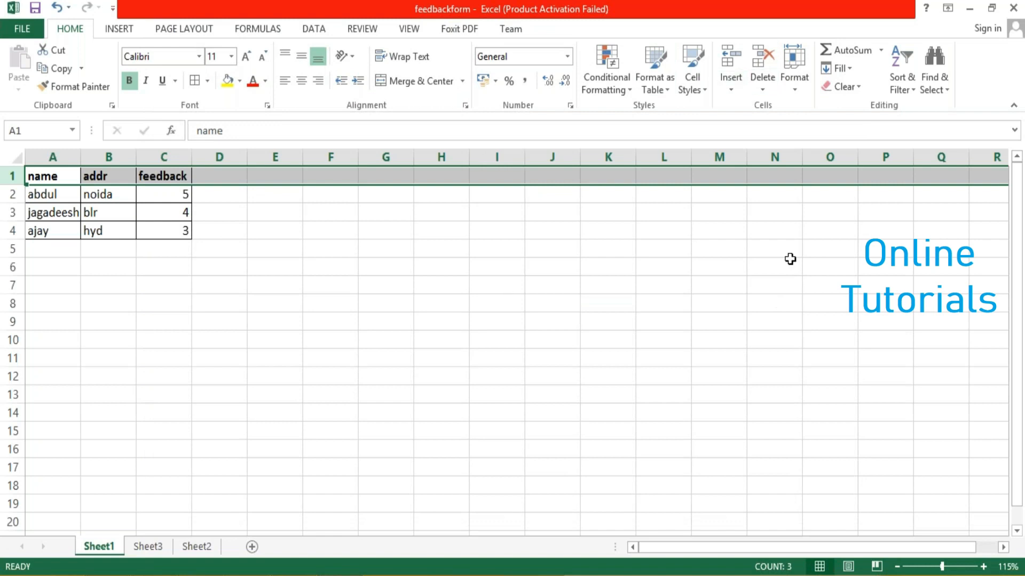
pyautogui.click(969, 9)
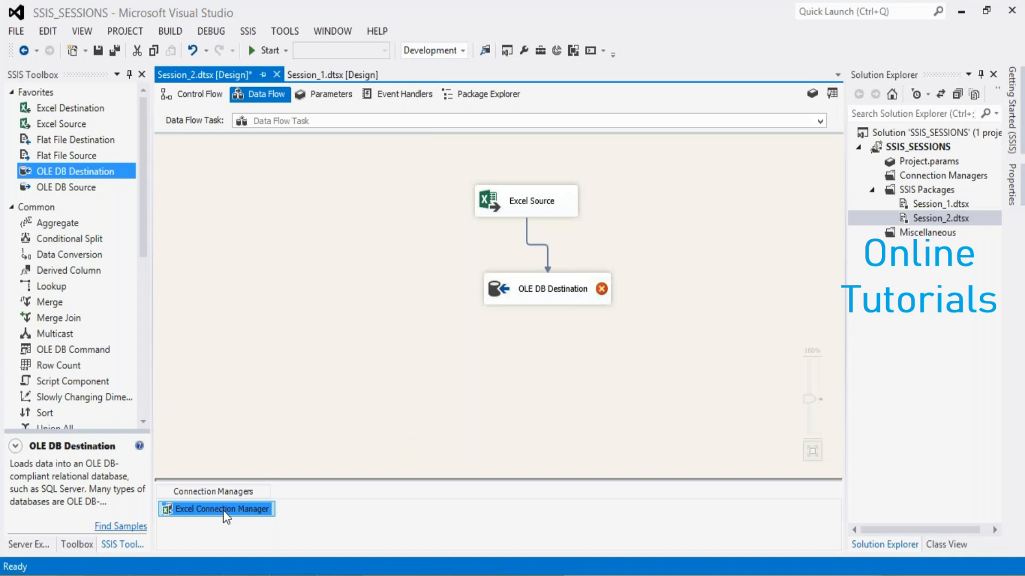
# Reselect Microsoft Excel 97-2003 as the Excel connection's version and confirm the connection
pyautogui.doubleClick(223, 510)
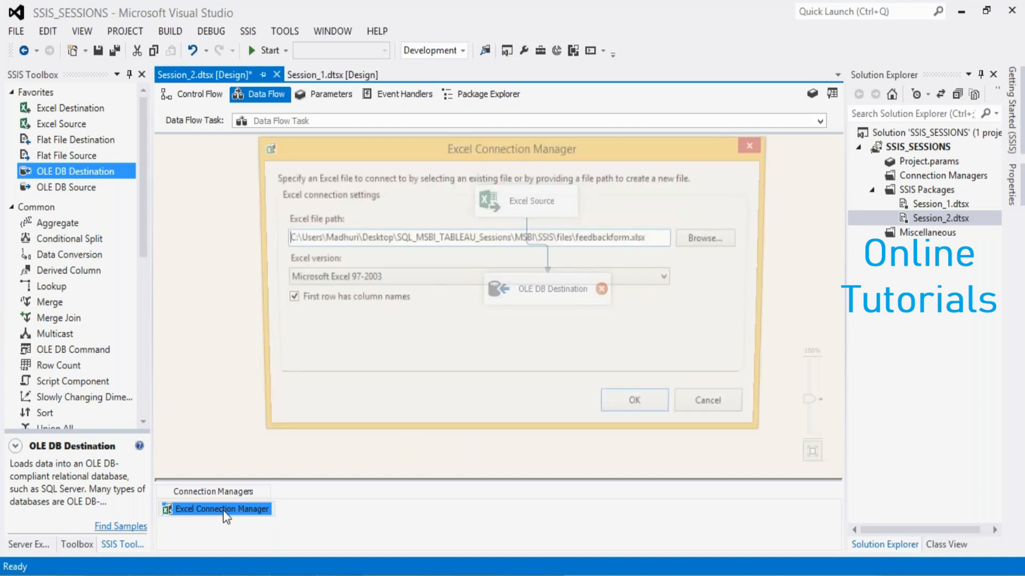
pyautogui.click(464, 283)
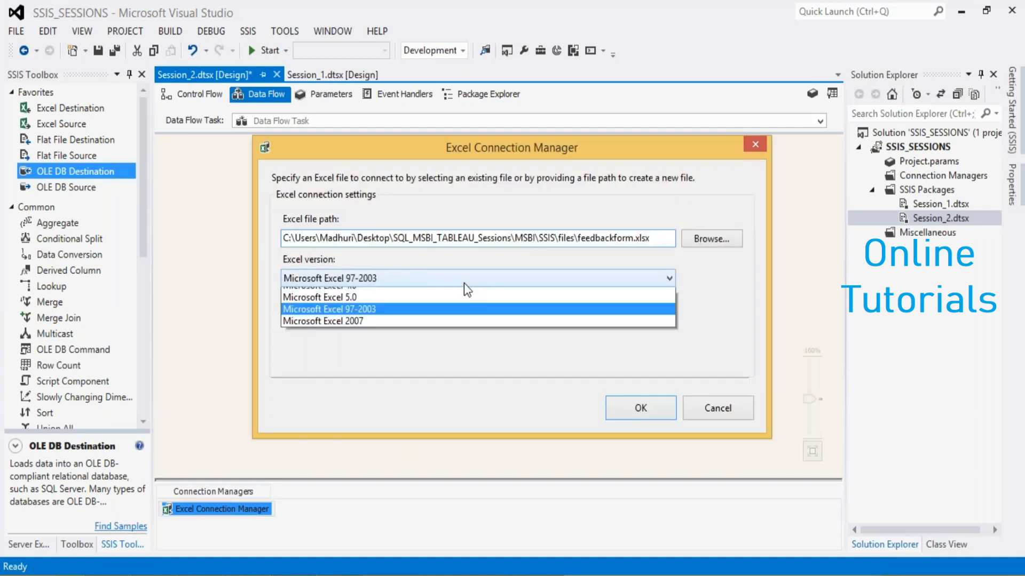
pyautogui.click(390, 329)
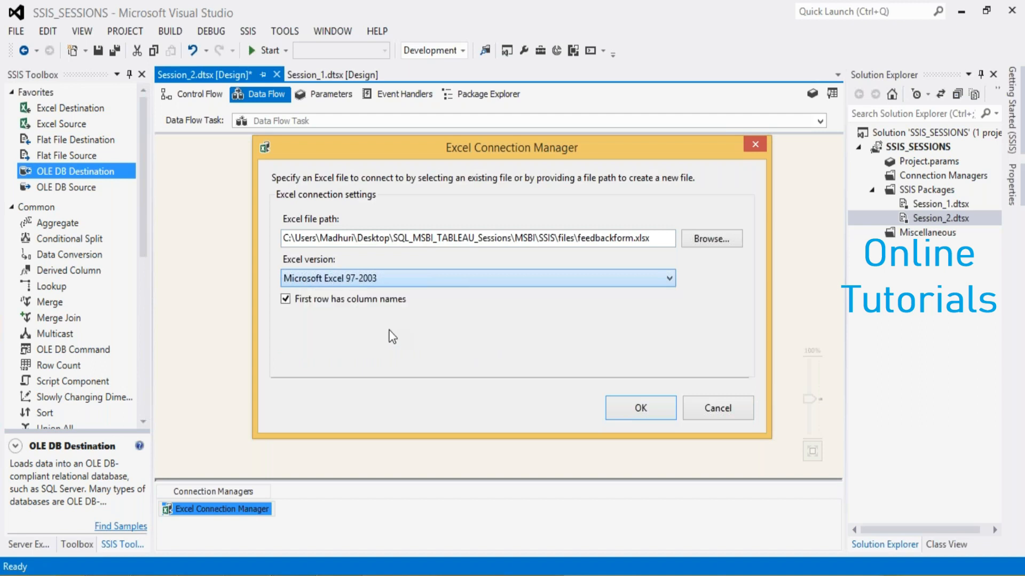
pyautogui.click(639, 409)
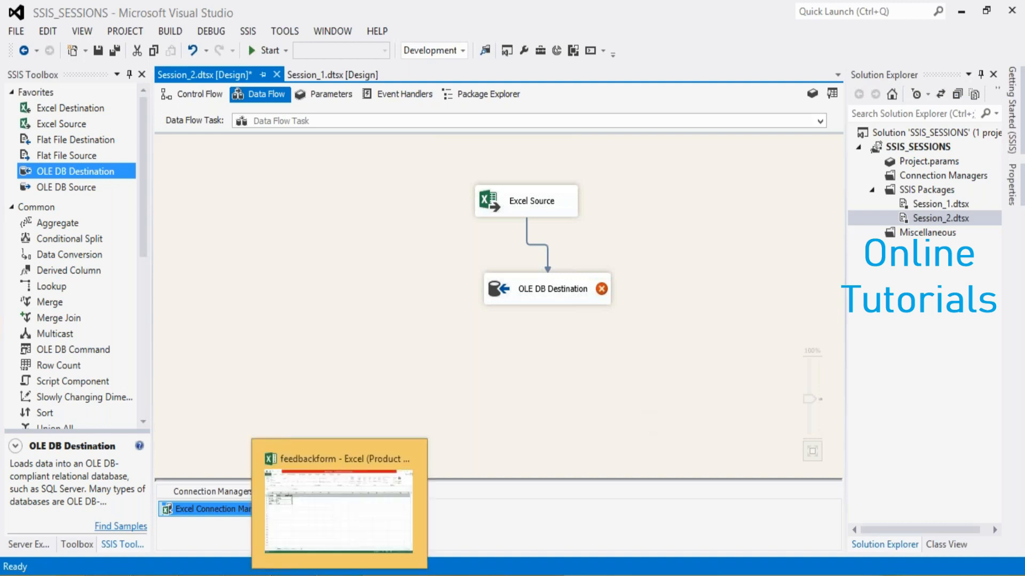
# Examine the available Excel versions in the Excel Connection Manager and cancel the dialog
pyautogui.click(379, 345)
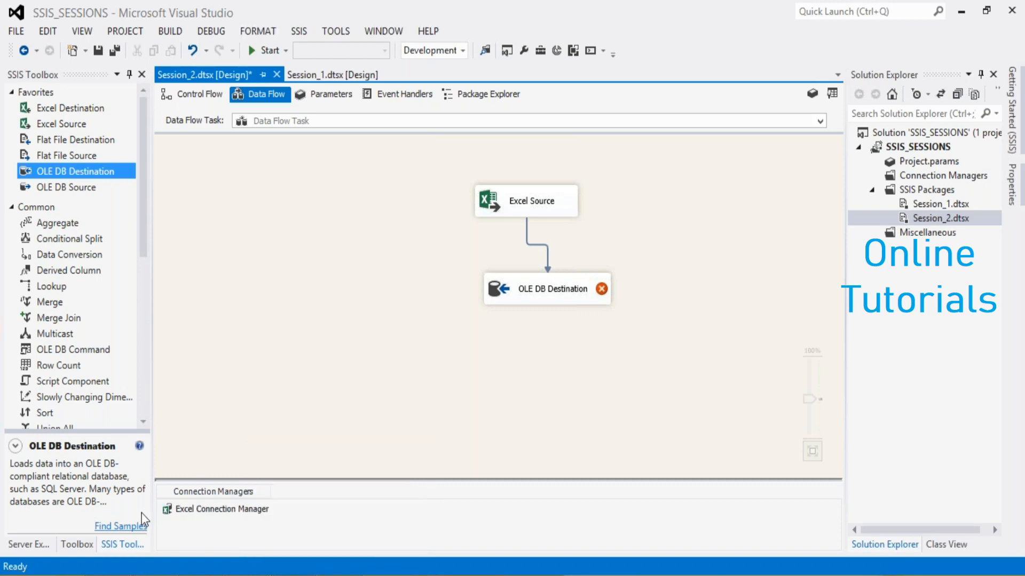
pyautogui.doubleClick(203, 511)
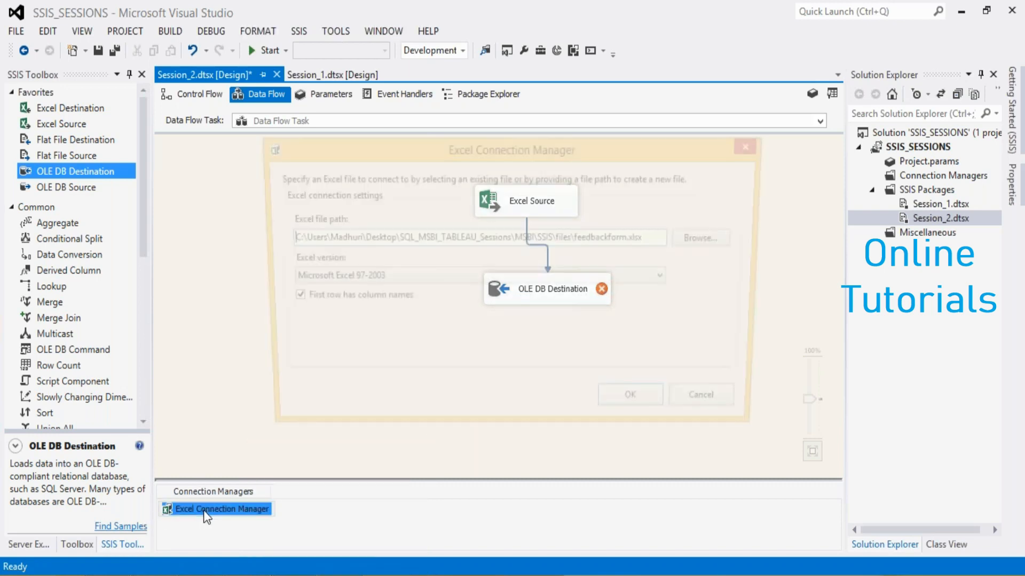
pyautogui.click(391, 283)
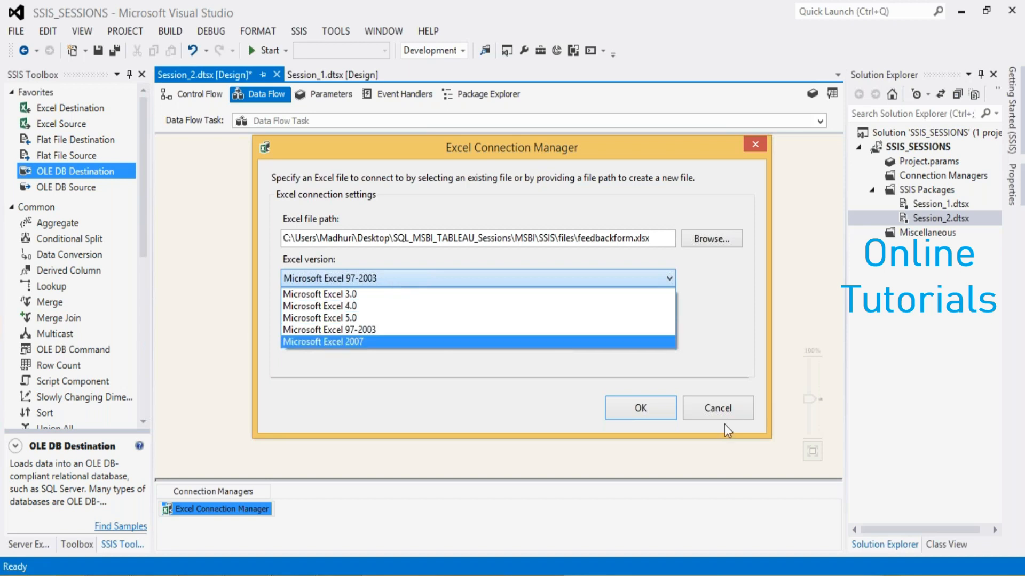
pyautogui.click(728, 411)
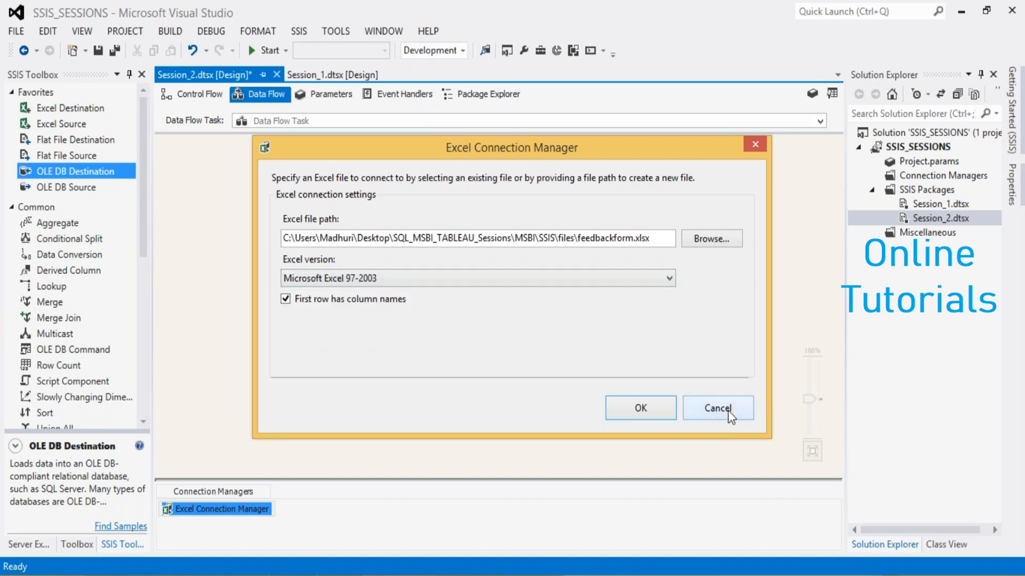
# Cancel the Excel Connection Manager dialog and open the editor of the OLE DB Destination
pyautogui.click(728, 411)
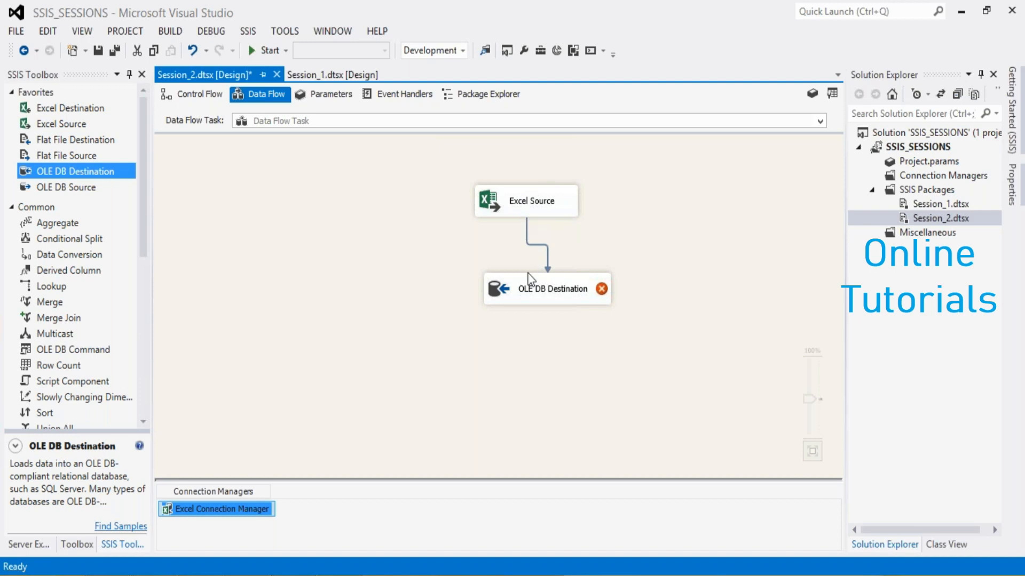
pyautogui.moveTo(526, 293)
pyautogui.click(633, 350)
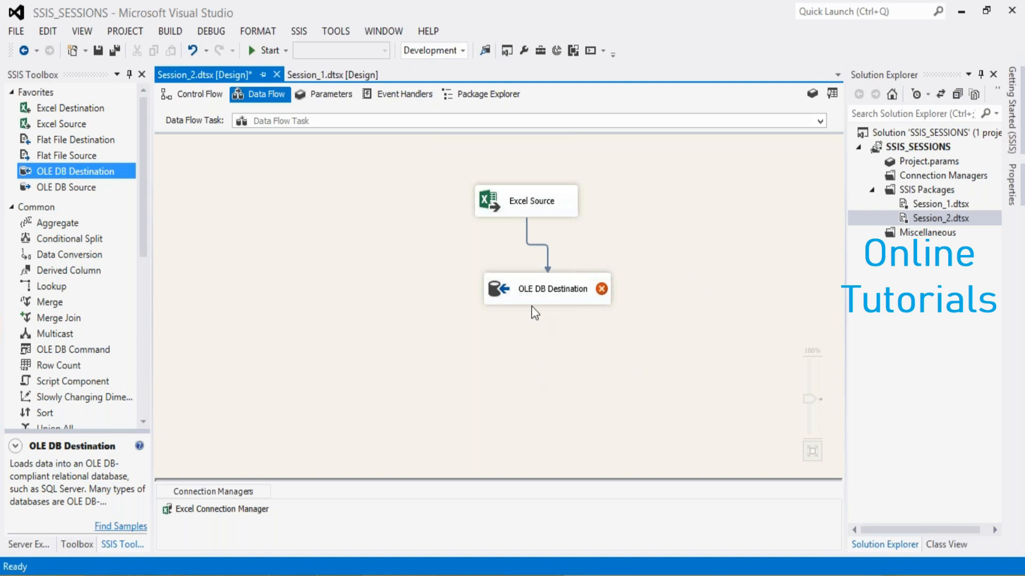
pyautogui.moveTo(534, 300)
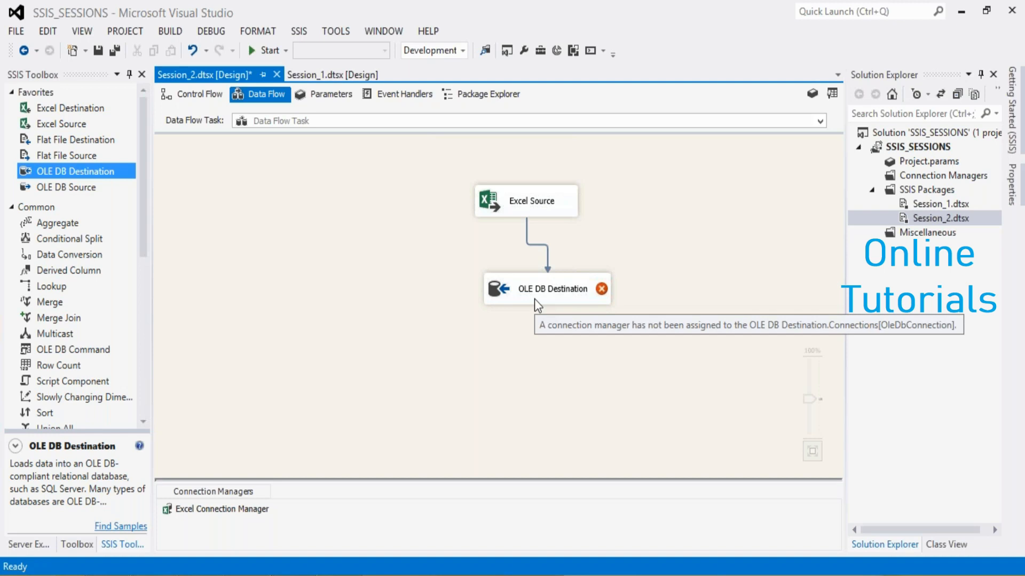
pyautogui.click(534, 299)
pyautogui.doubleClick(535, 299)
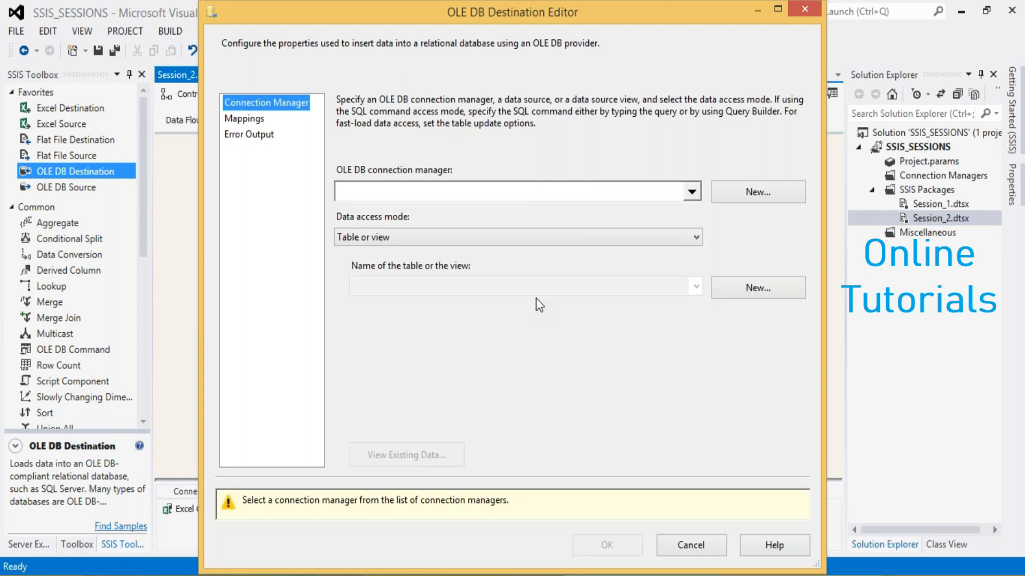
# Check the list of existing OLE DB connection managers and dismiss it without choosing one
pyautogui.click(694, 191)
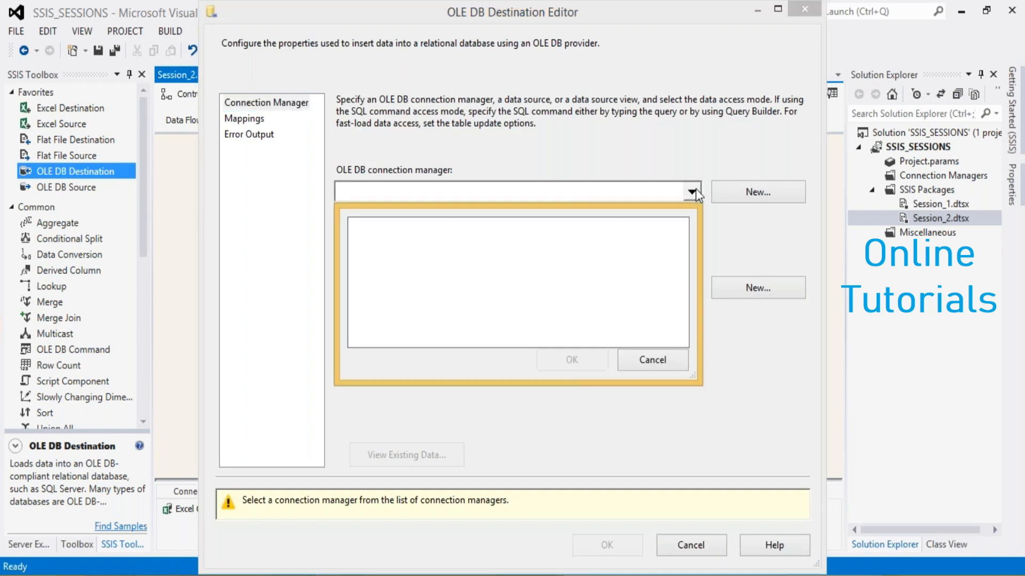
pyautogui.click(665, 361)
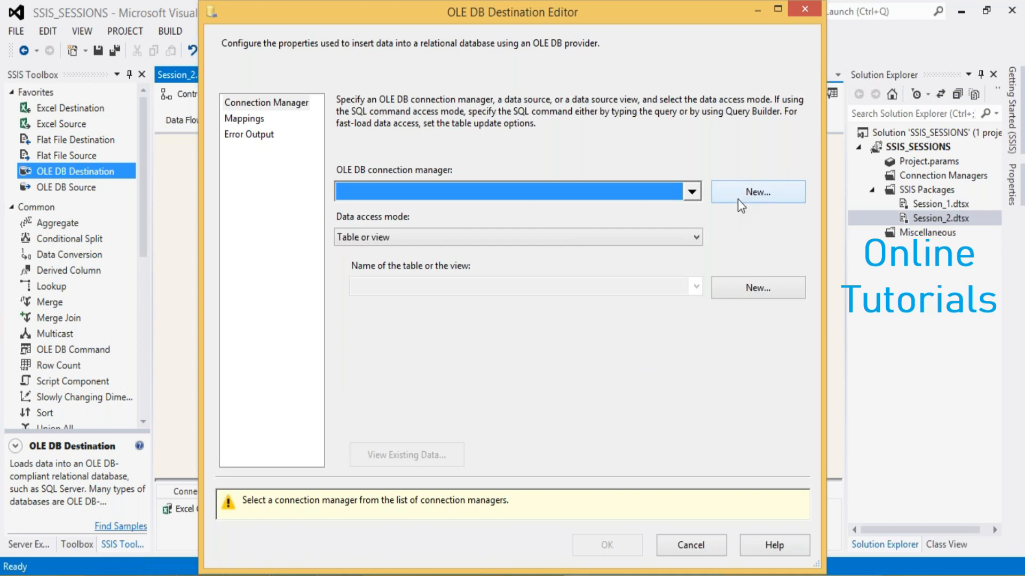
pyautogui.click(690, 200)
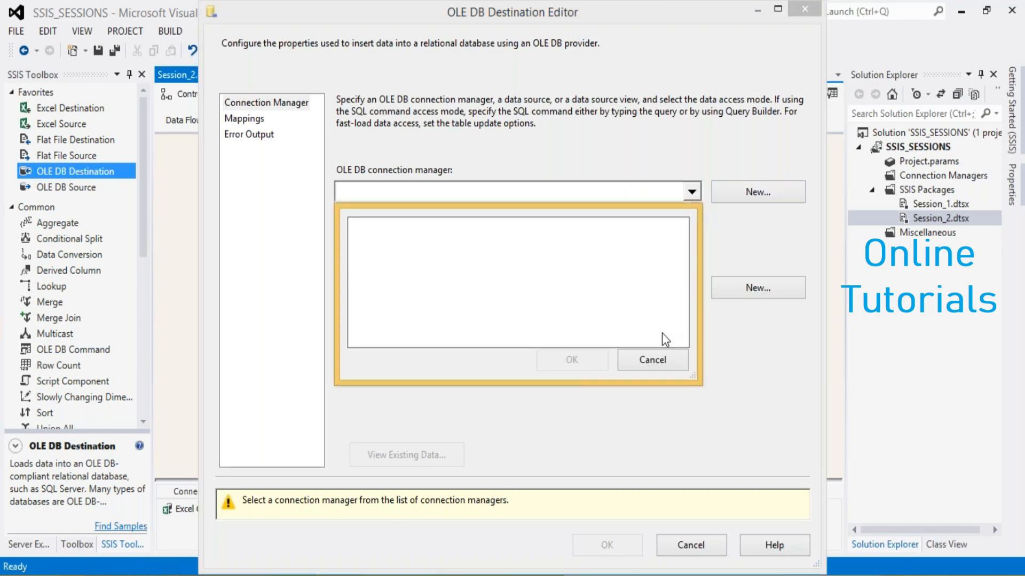
pyautogui.click(644, 361)
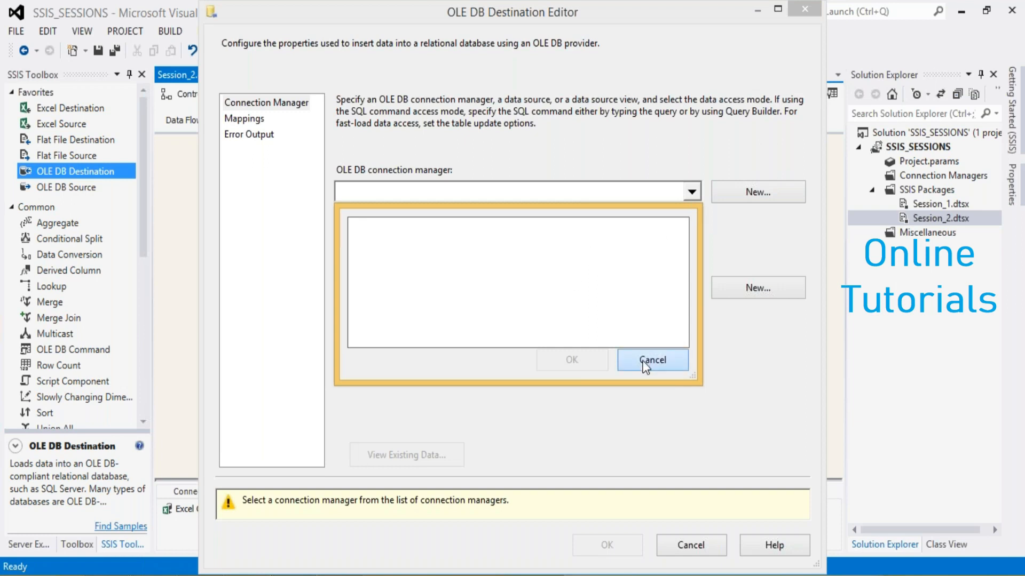
# Start configuring a new OLE DB connection manager and delete the saved data connections localhost.EMIDS_TEST_DB and LocalHost.PRACTICE
pyautogui.click(740, 191)
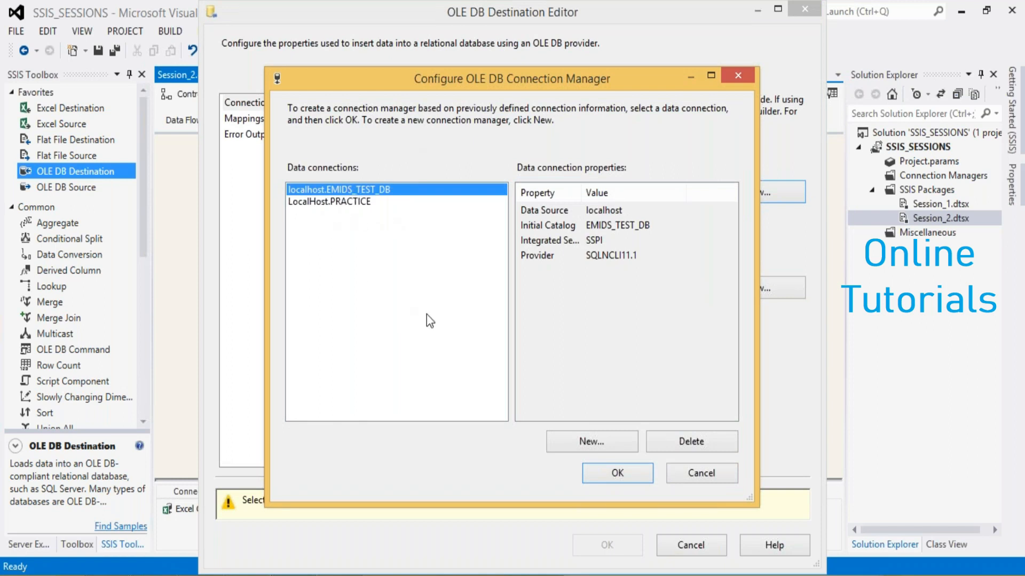
pyautogui.click(667, 442)
pyautogui.click(667, 442)
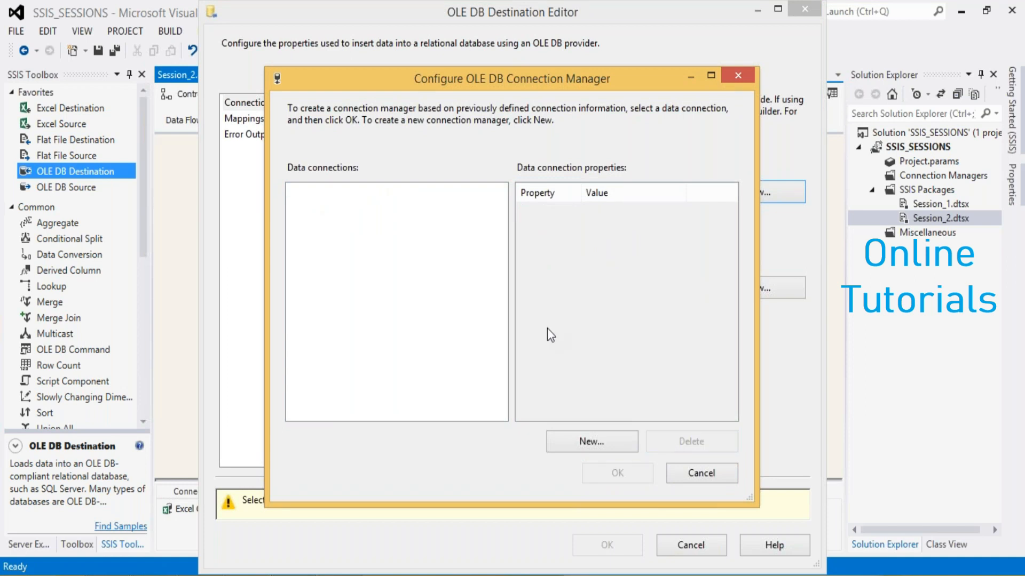
# Create an OLE DB connection to server "." and database DBWORK with Windows Authentication, test it, and assign it to the destination
pyautogui.click(569, 439)
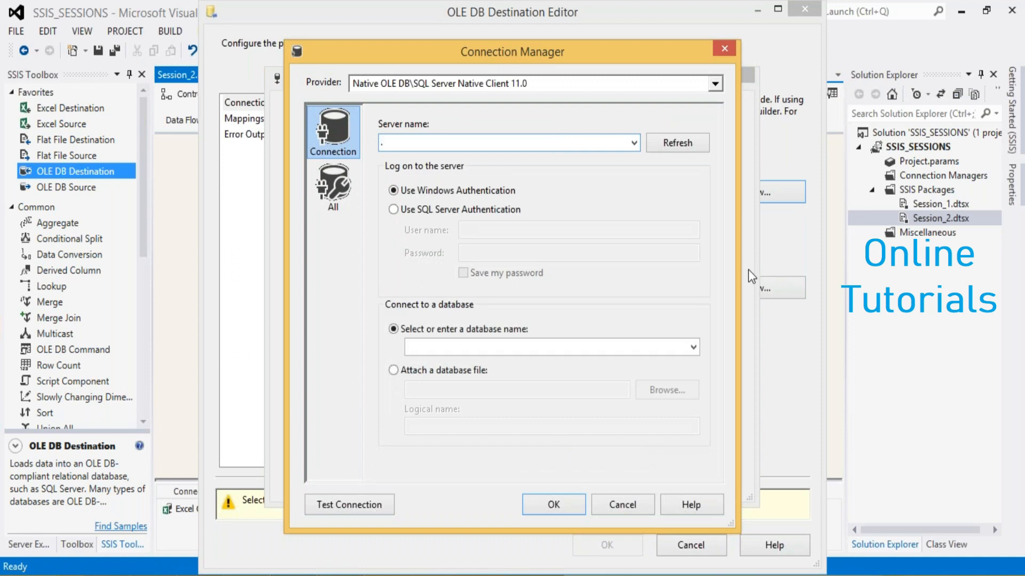
pyautogui.click(693, 348)
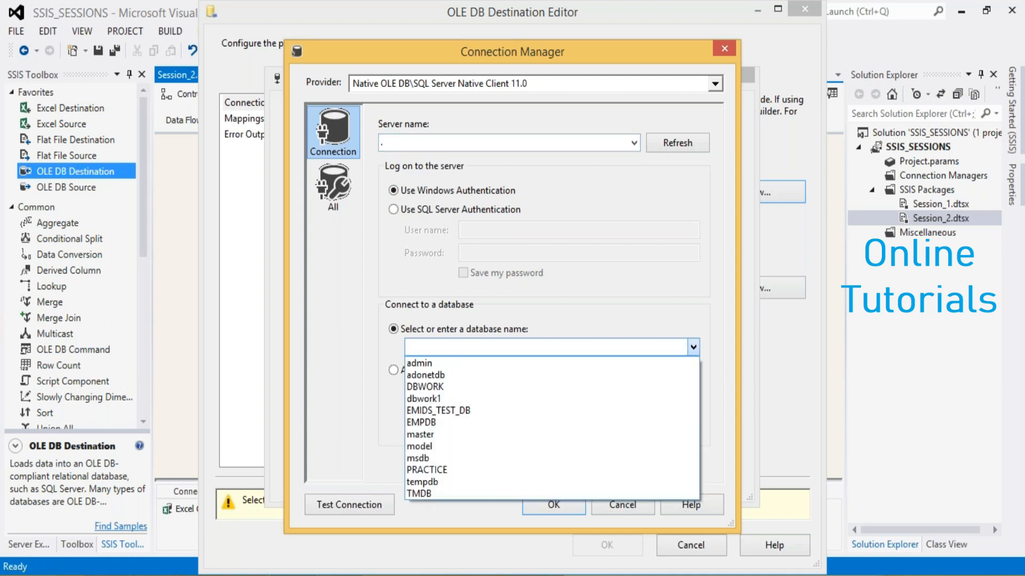
pyautogui.click(469, 394)
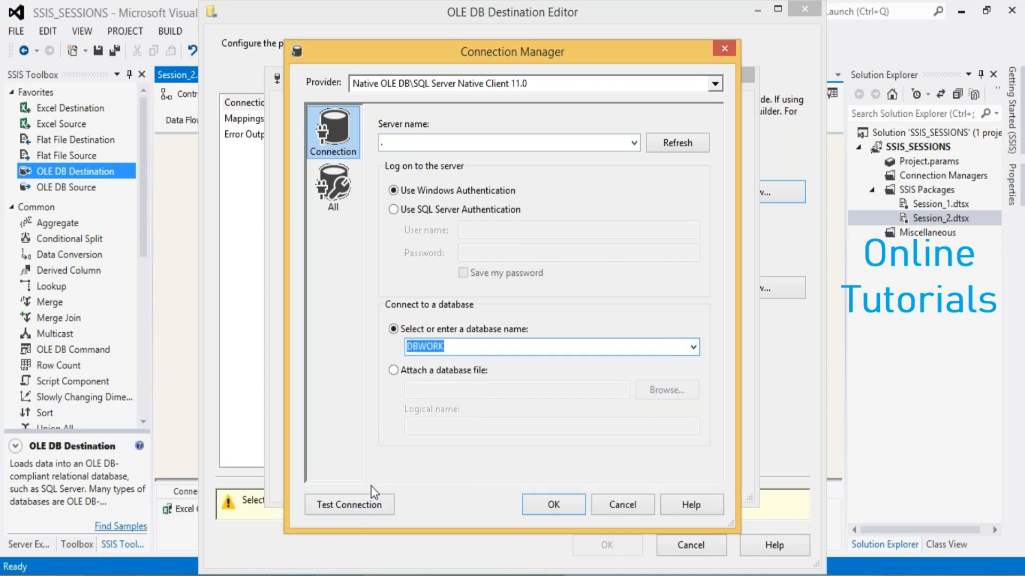
pyautogui.click(364, 504)
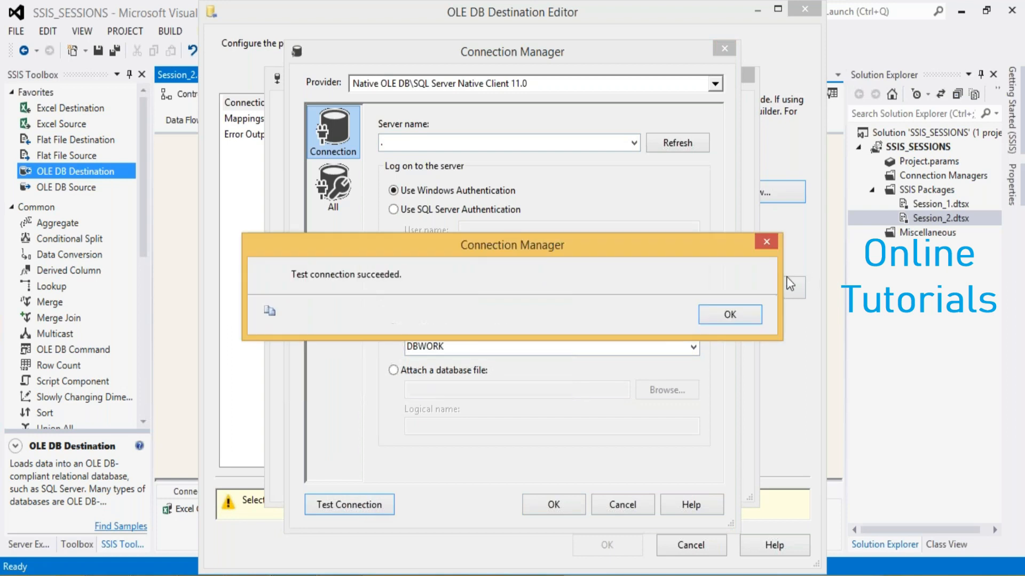
pyautogui.click(566, 508)
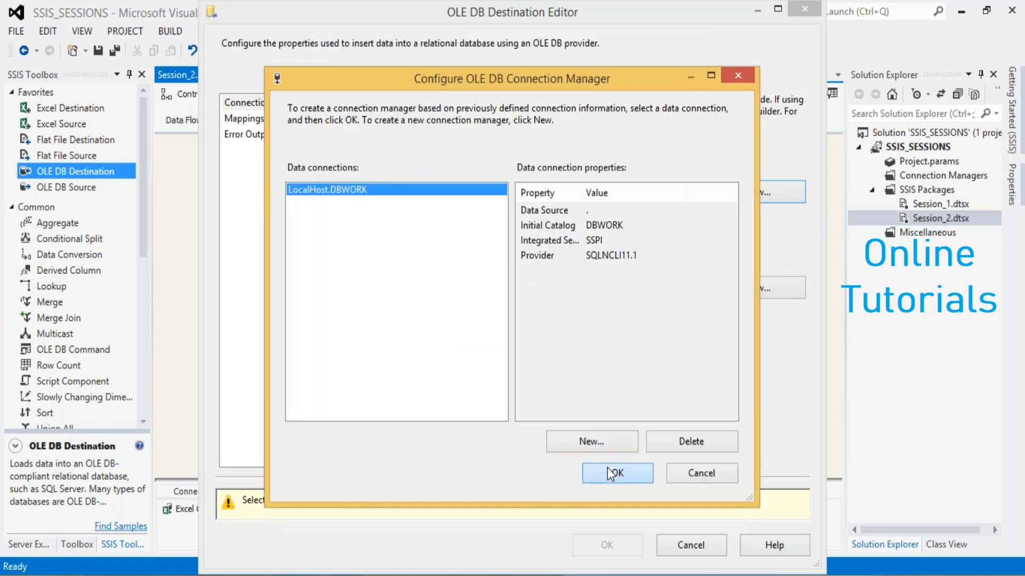
pyautogui.click(612, 473)
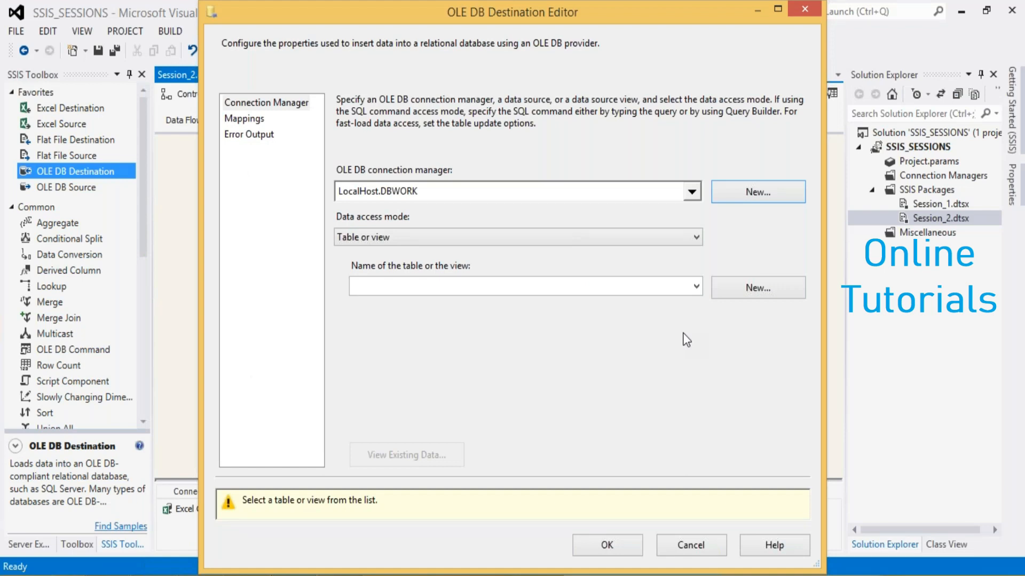
# Create a new destination table named feedbackform with the generated name, addr and feedback columns
pyautogui.click(732, 298)
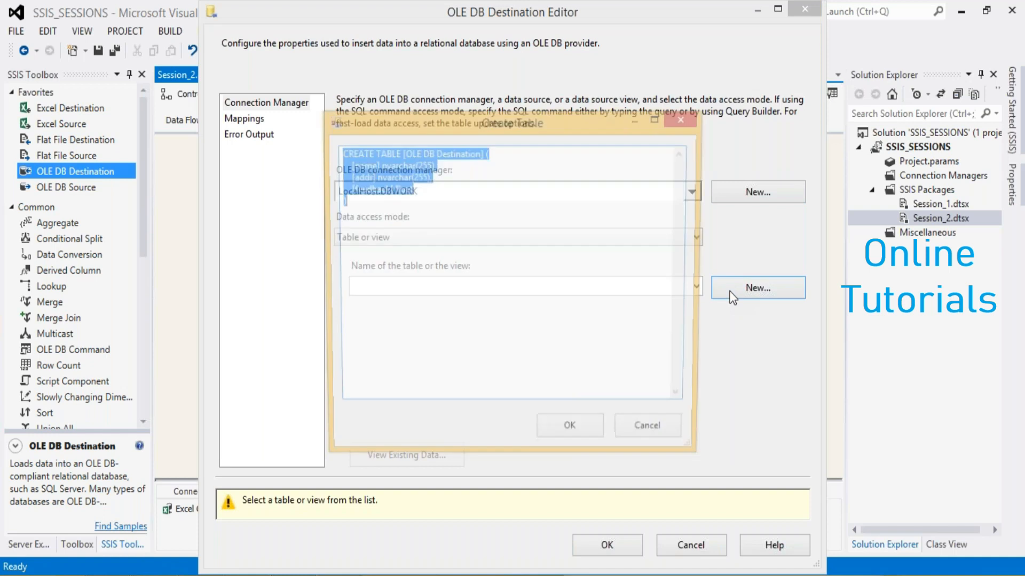
pyautogui.click(547, 236)
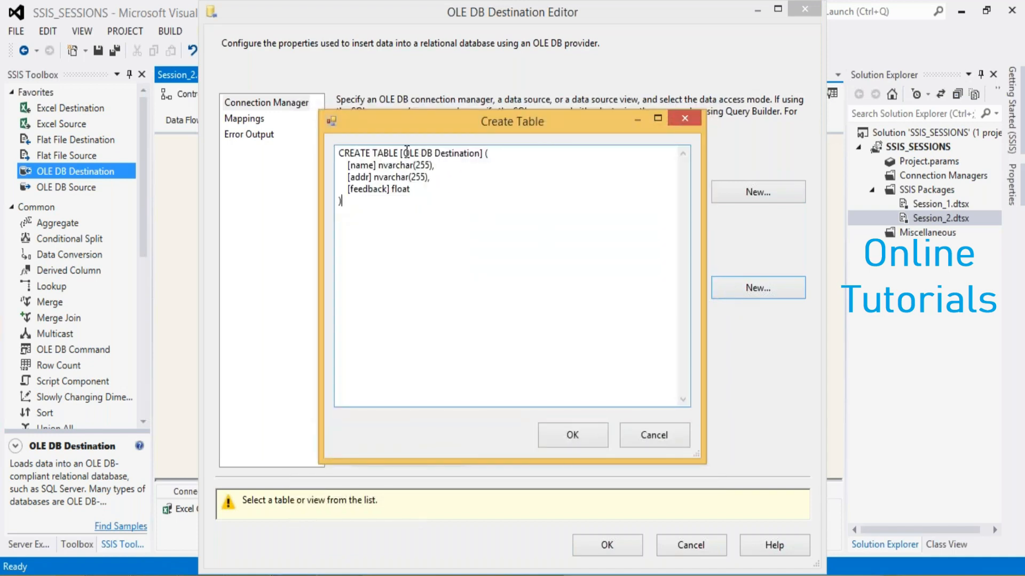
pyautogui.moveTo(407, 153); pyautogui.dragTo(479, 155)
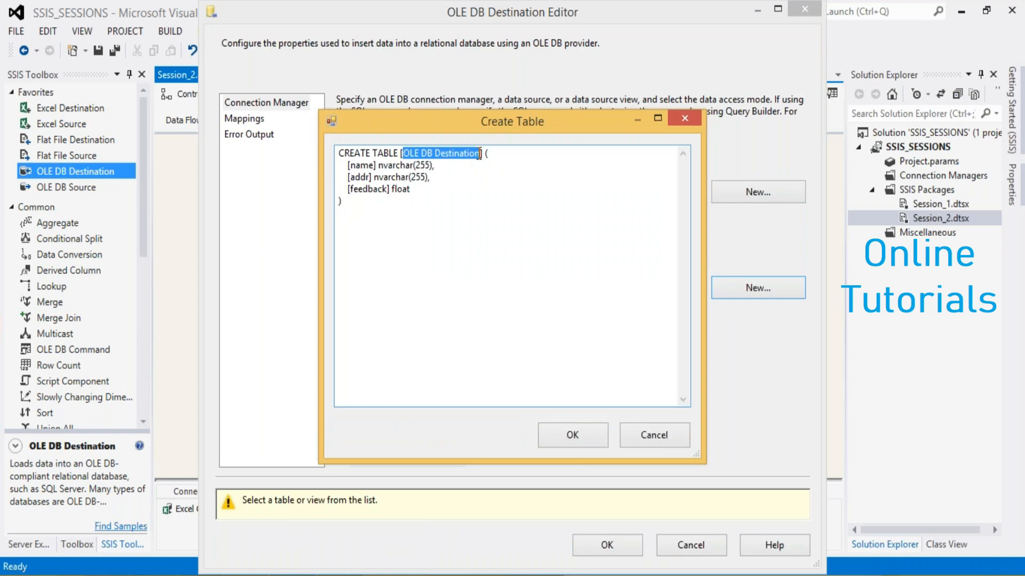
pyautogui.write('feedba')
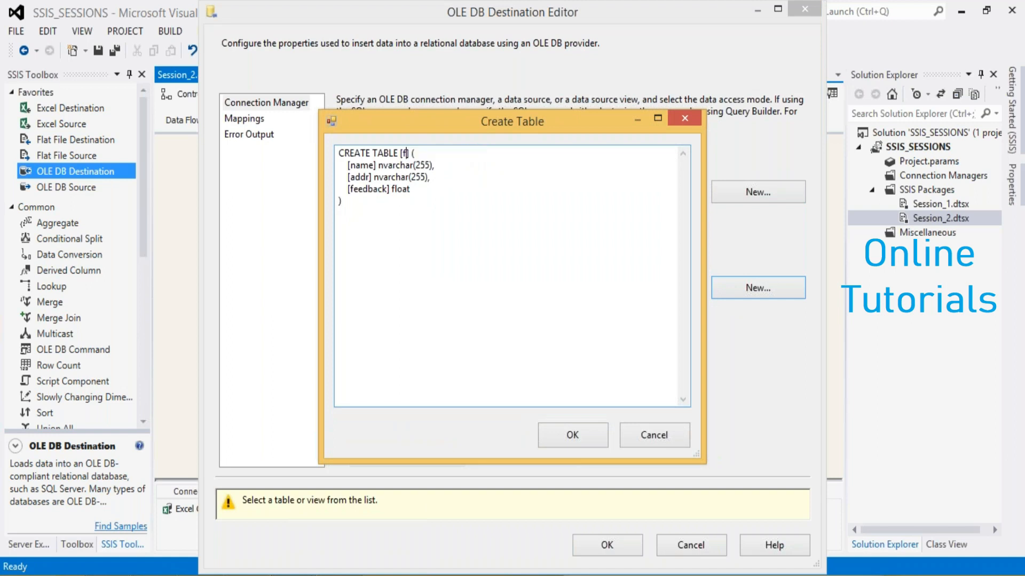
pyautogui.write('ckform')
pyautogui.hotkey('alt', 'Tab')
pyautogui.hotkey('alt', 'Tab')
pyautogui.click(573, 435)
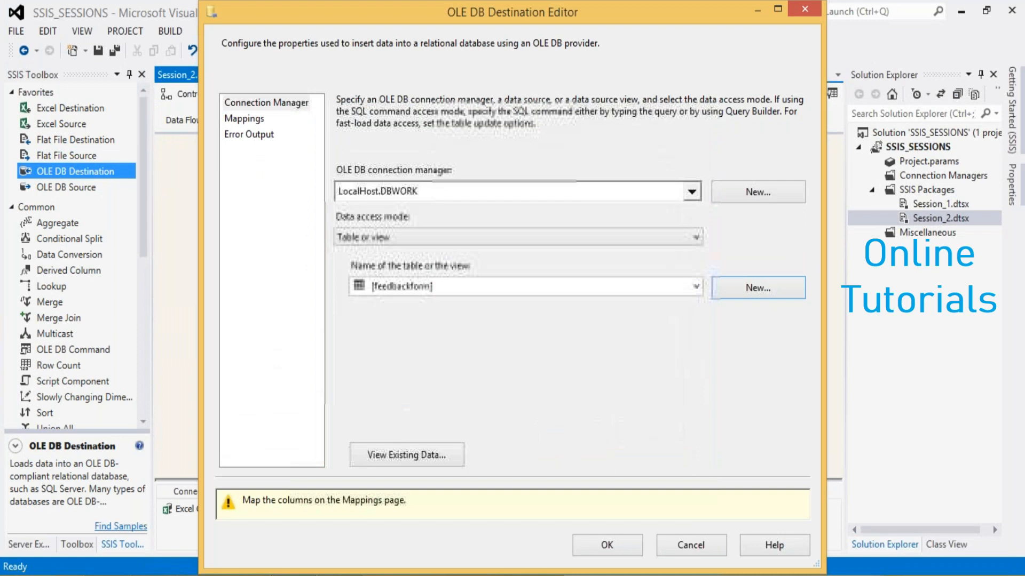
# Map the name, addr and feedback input columns to the same-named destination columns and confirm the OLE DB Destination
pyautogui.click(254, 121)
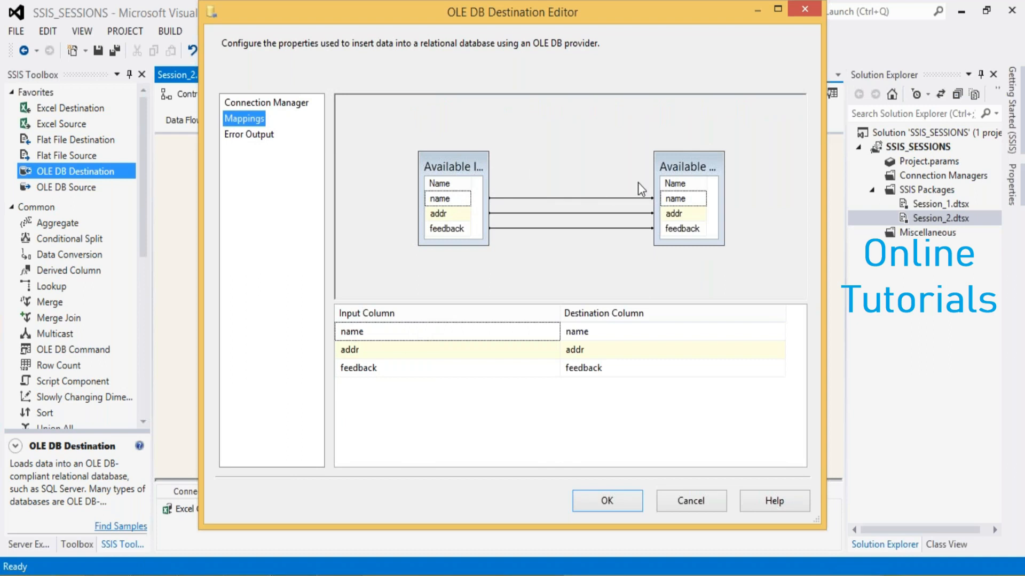
pyautogui.click(591, 504)
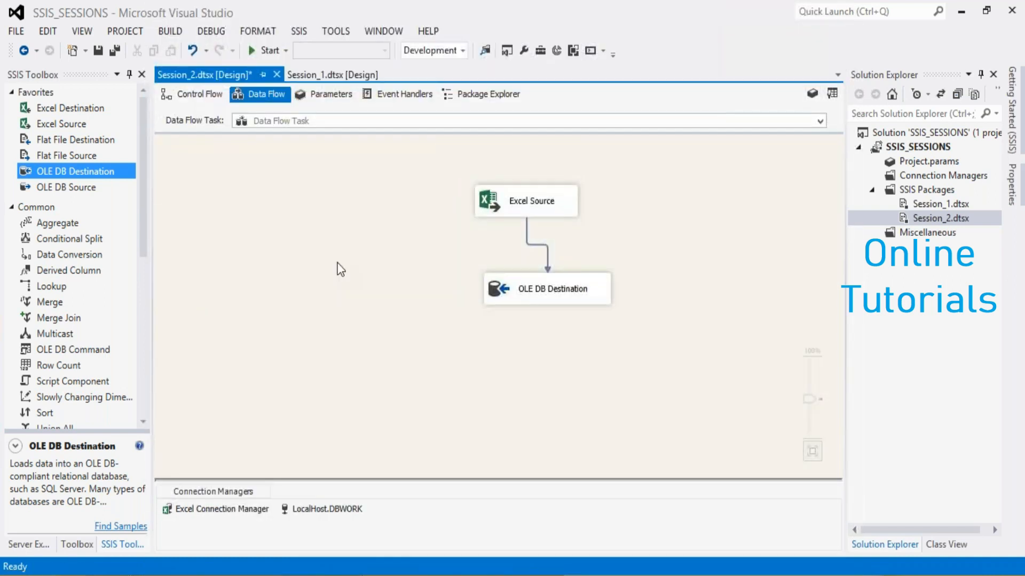
# Save the package and execute Session_2.dtsx
pyautogui.hotkey('ctrl', 's')
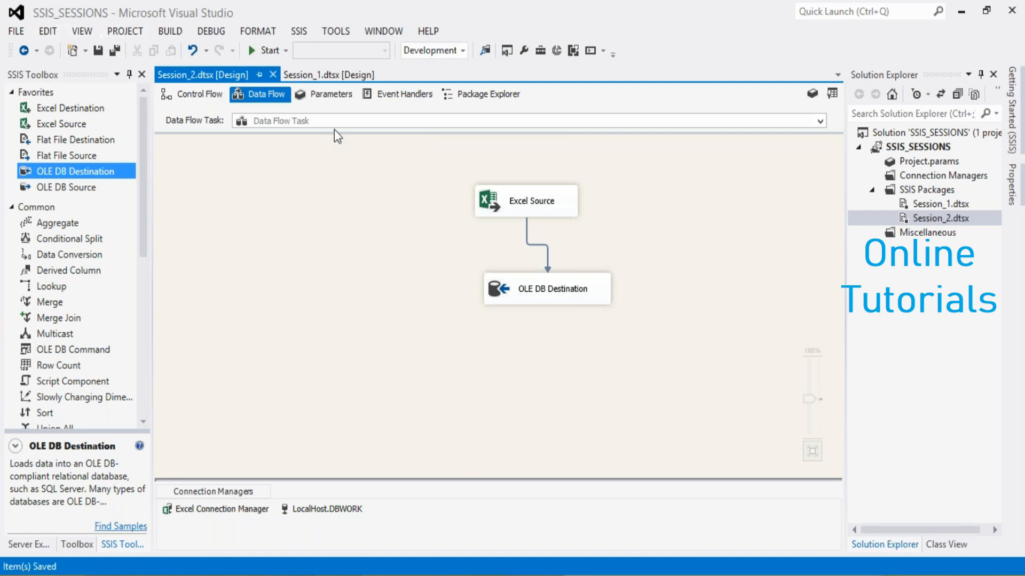
pyautogui.rightClick(917, 221)
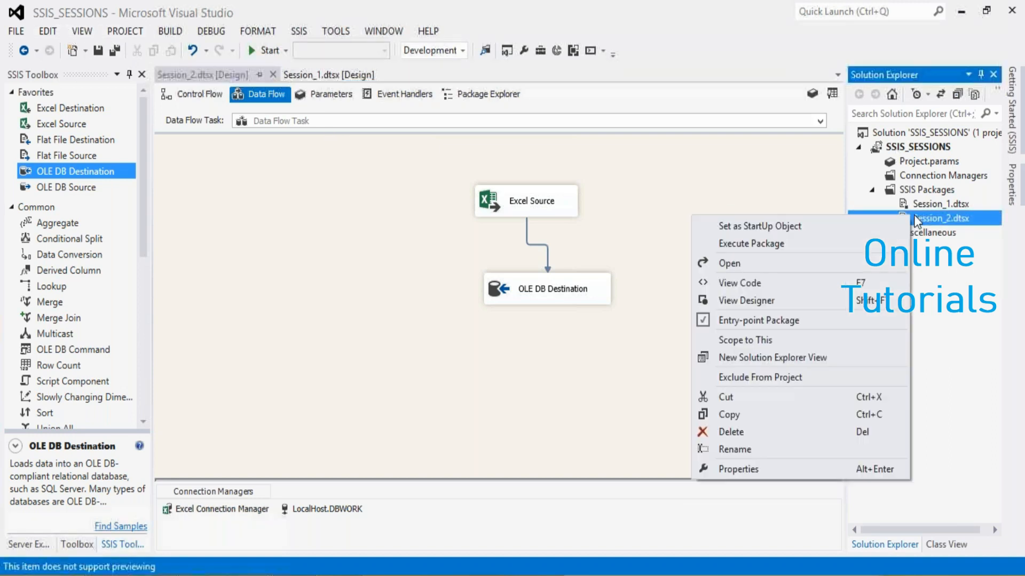
pyautogui.click(758, 245)
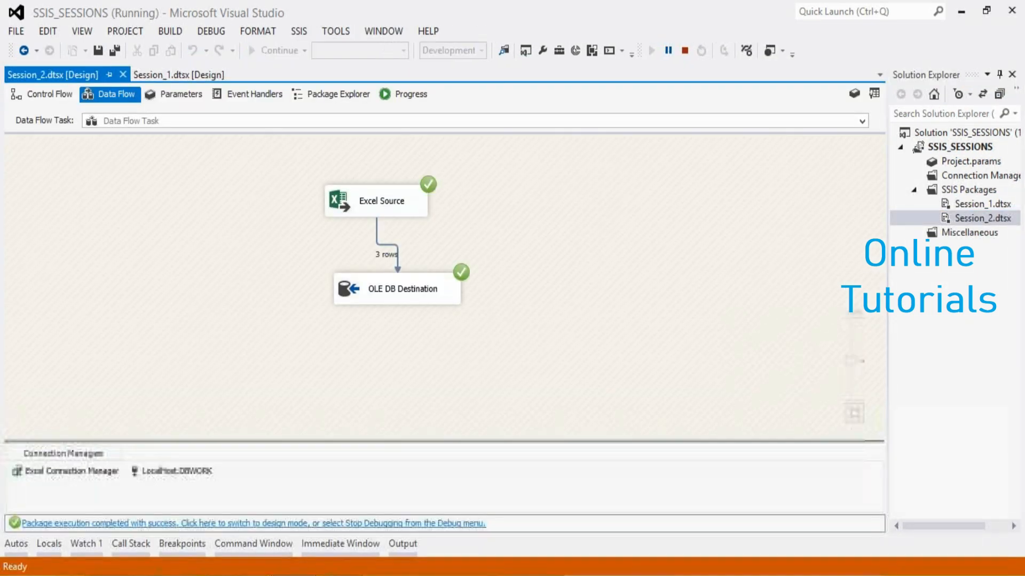
# Launch SQL Server Management Studio (ssms) and connect to the local server
pyautogui.press('super+r')
pyautogui.write('ssms')
pyautogui.press('Return')
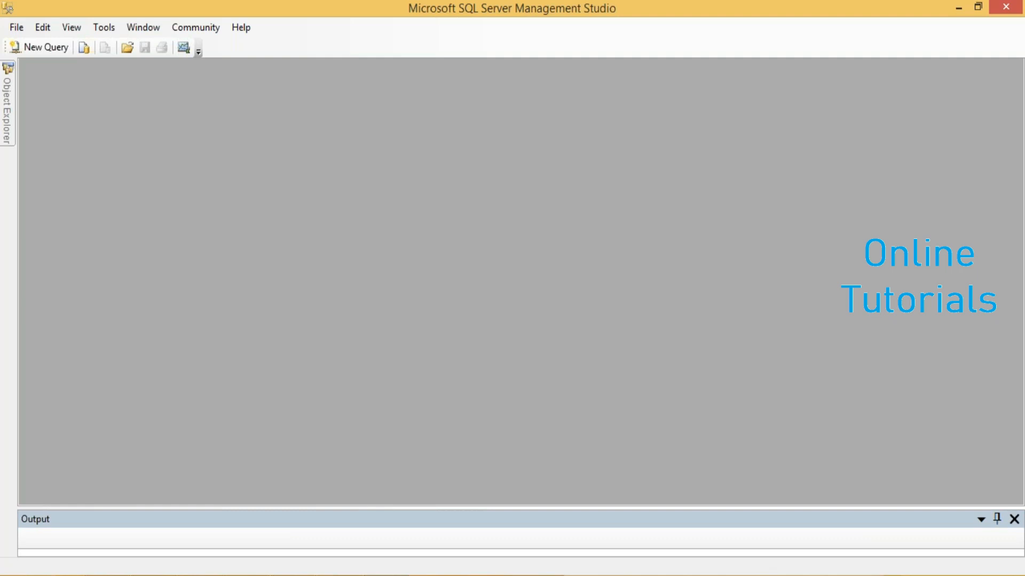
pyautogui.press('Return')
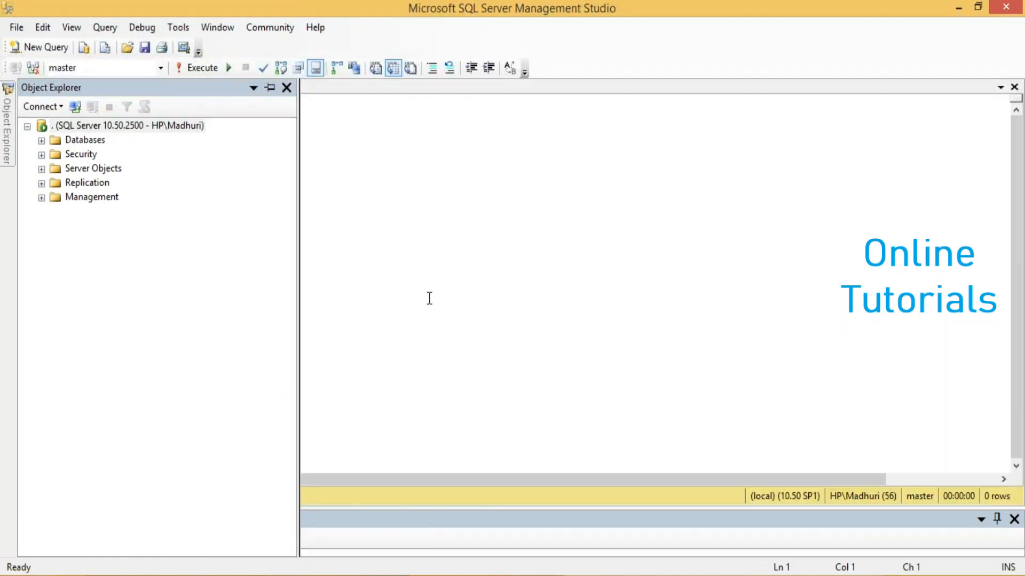
# Run "use dbwork" in the query editor to switch to the DBWORK database
pyautogui.write('use dbwork')
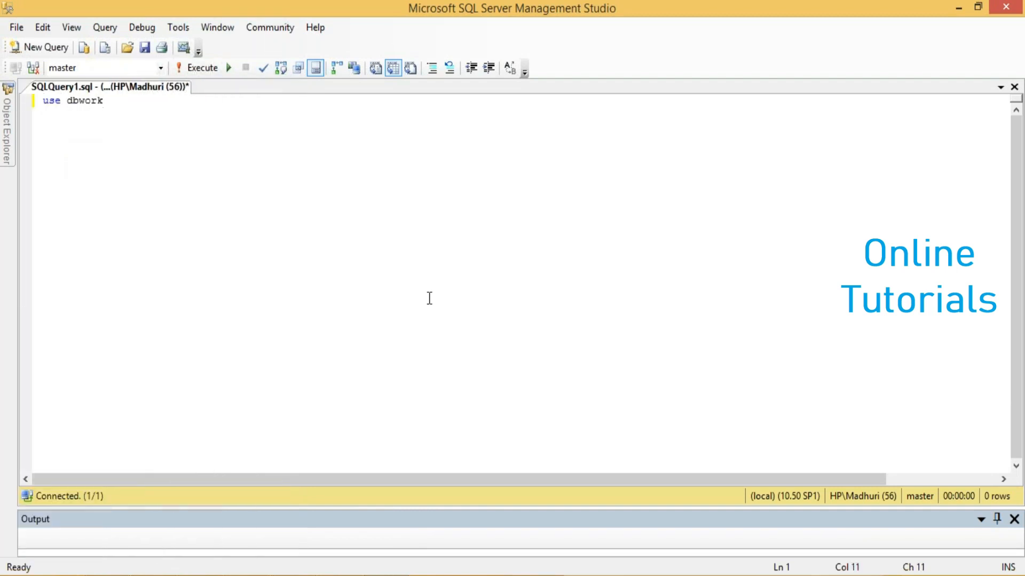
pyautogui.press('F5')
# Add and run "select * from feedbackform" to check the loaded rows, and return to Visual Studio
pyautogui.press('Return')
pyautogui.press('Return')
pyautogui.write('select * from ')
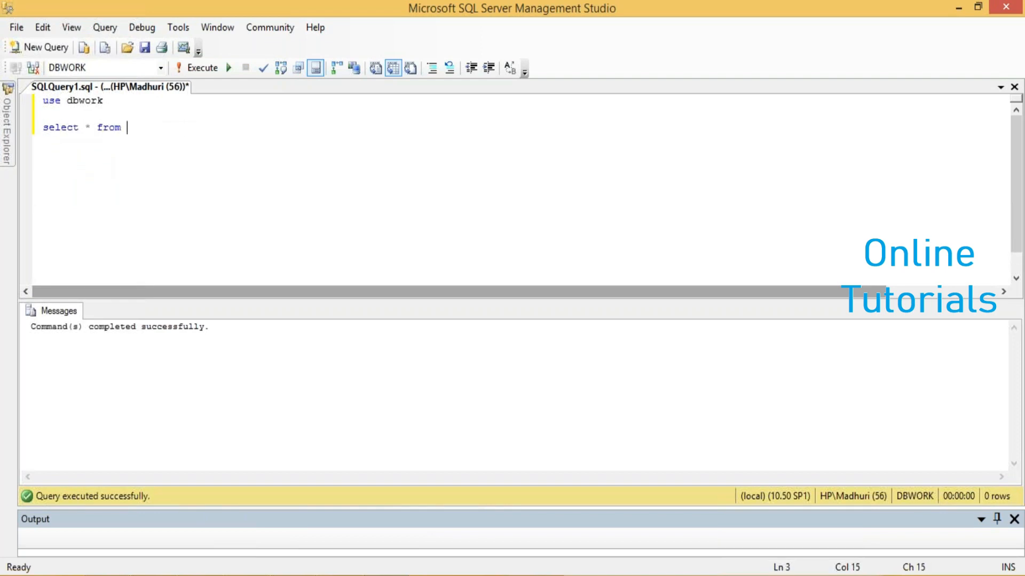
pyautogui.write('feedbackform')
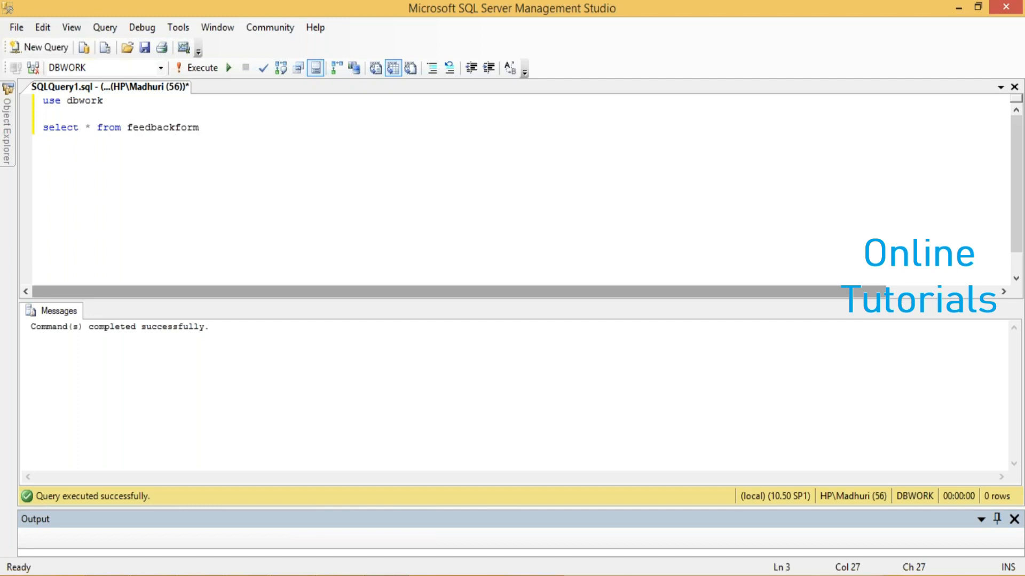
pyautogui.press('F5')
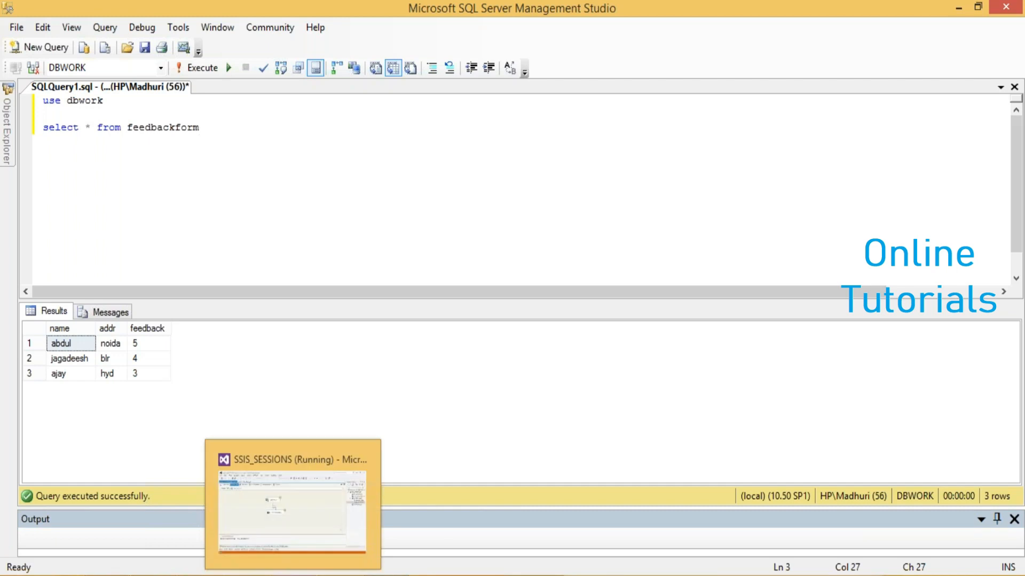
pyautogui.click(293, 575)
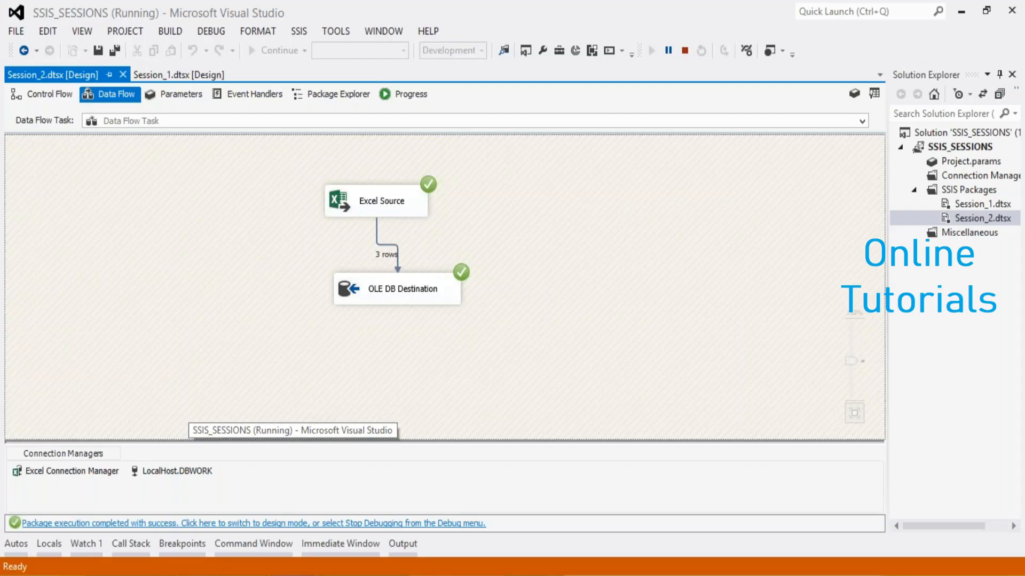
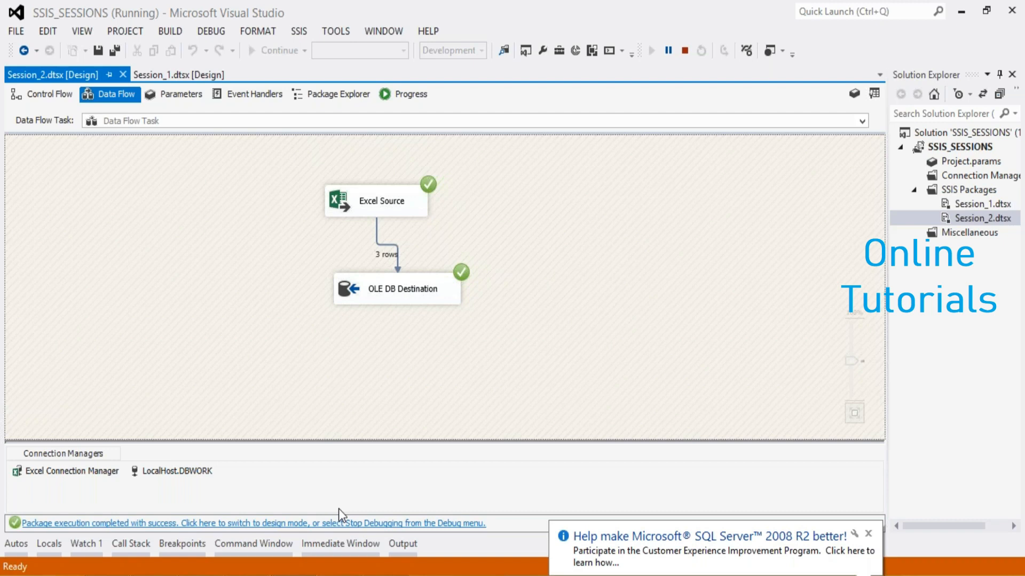
# Return Session_2 to design mode and move the Data Flow Task to the upper left of the control flow canvas
pyautogui.click(315, 523)
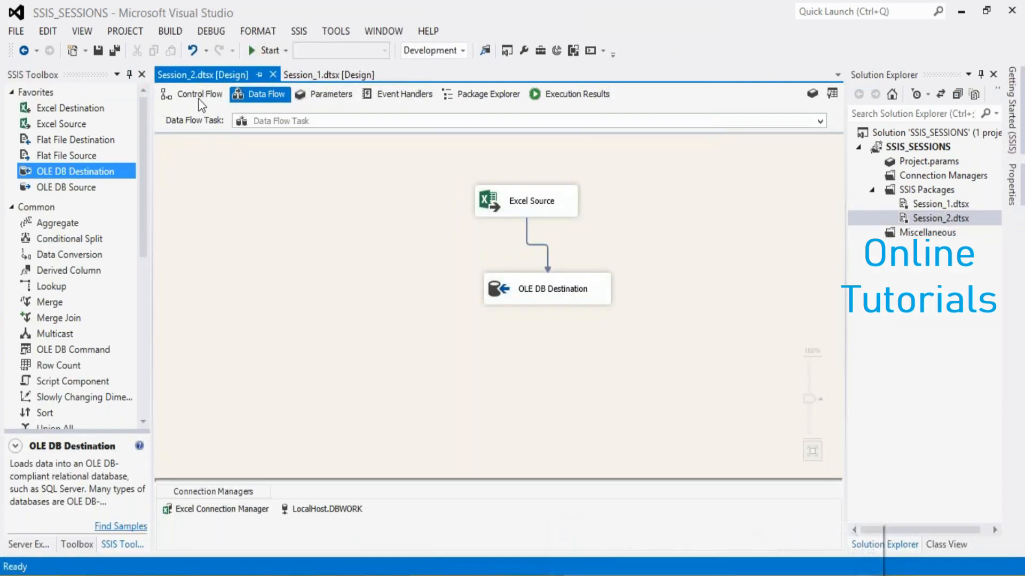
pyautogui.click(198, 99)
pyautogui.moveTo(496, 262); pyautogui.dragTo(272, 166)
pyautogui.click(260, 287)
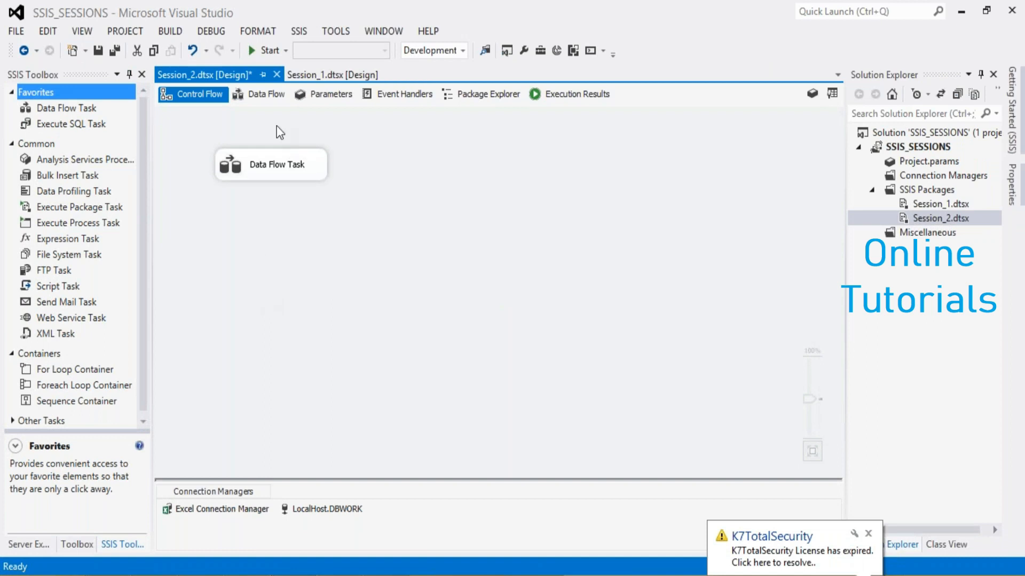
# Disable the Data Flow Task and rename it excel2table
pyautogui.rightClick(272, 175)
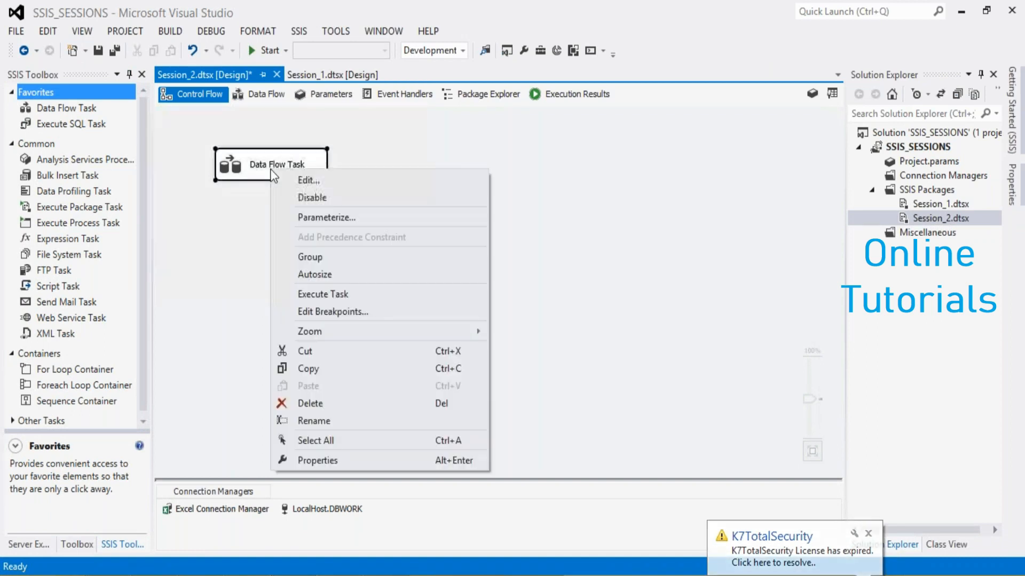
pyautogui.click(297, 198)
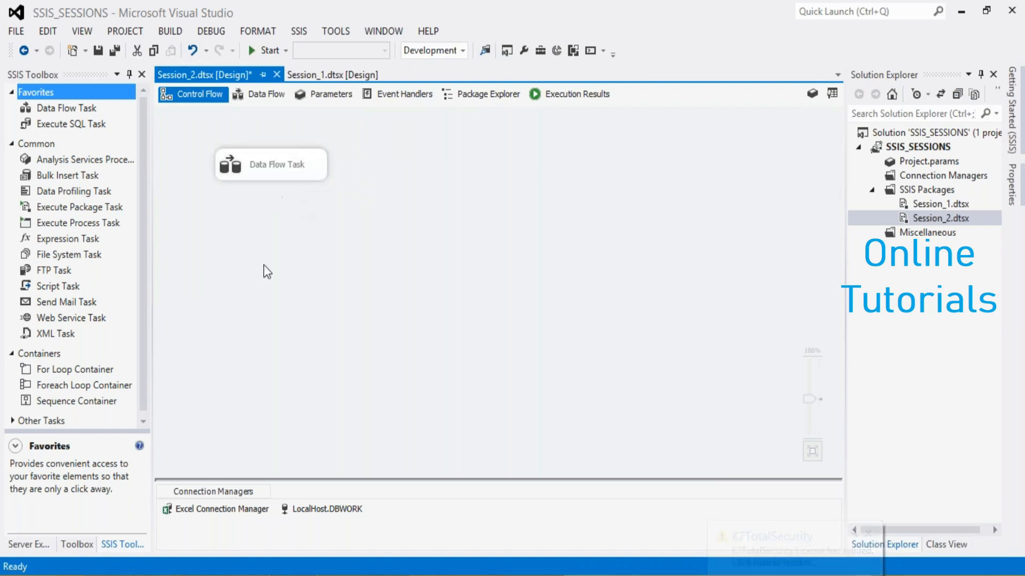
pyautogui.rightClick(270, 158)
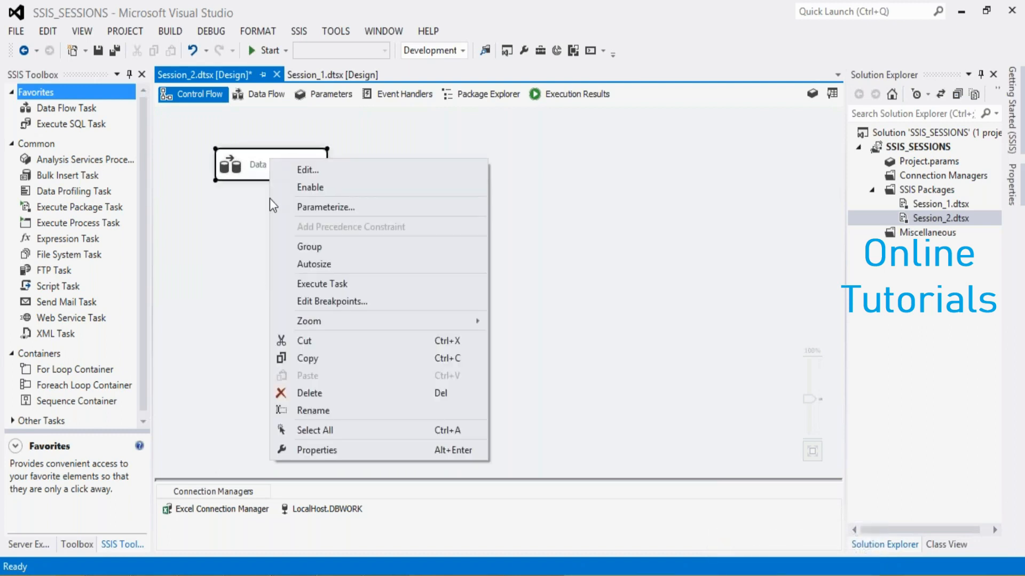
pyautogui.click(300, 410)
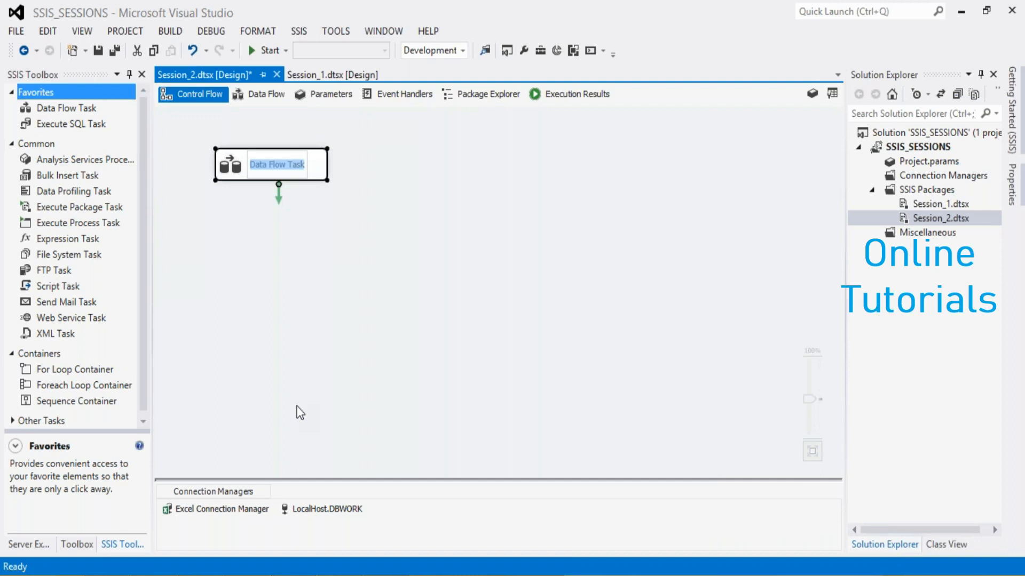
pyautogui.write('excel2')
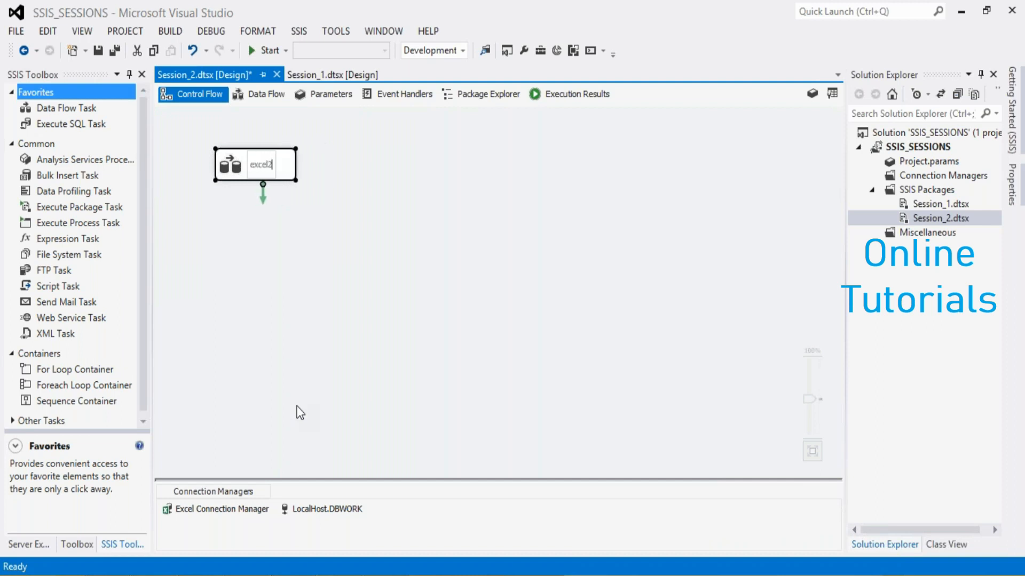
pyautogui.write('table')
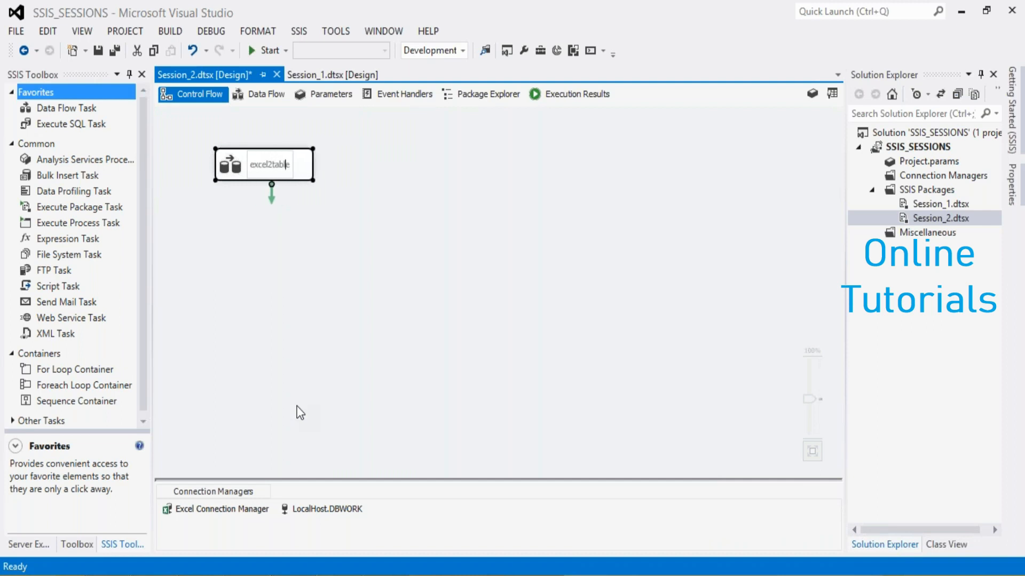
pyautogui.click(322, 274)
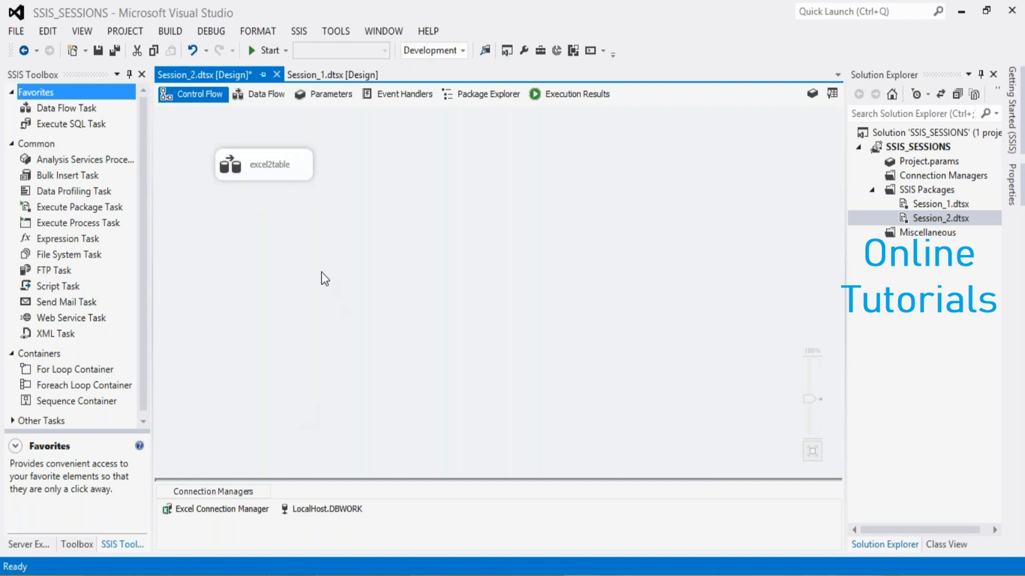
# Add another Data Flow Task beside excel2table in the control flow and rename it file2table
pyautogui.moveTo(50, 111); pyautogui.dragTo(418, 161)
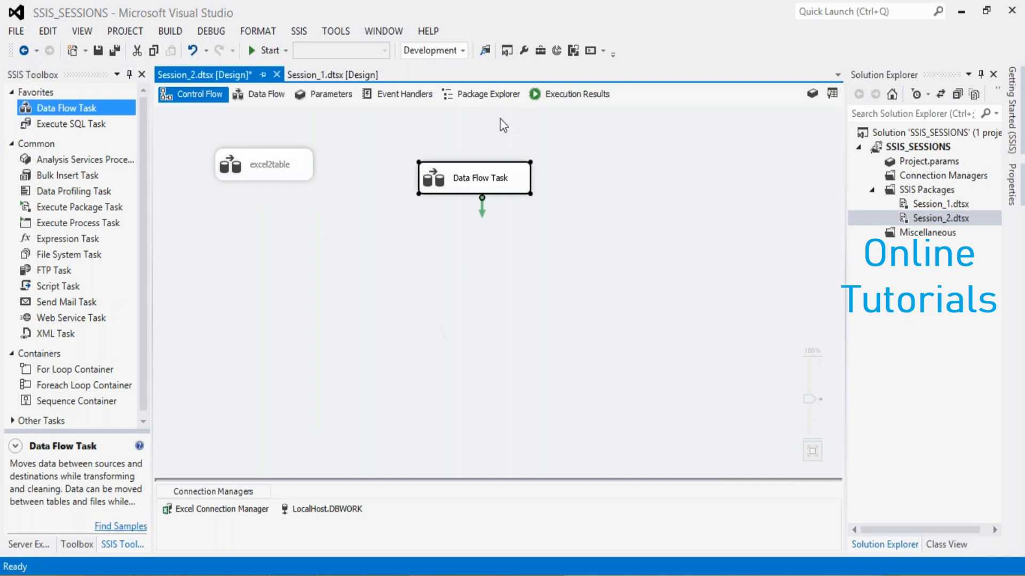
pyautogui.rightClick(462, 186)
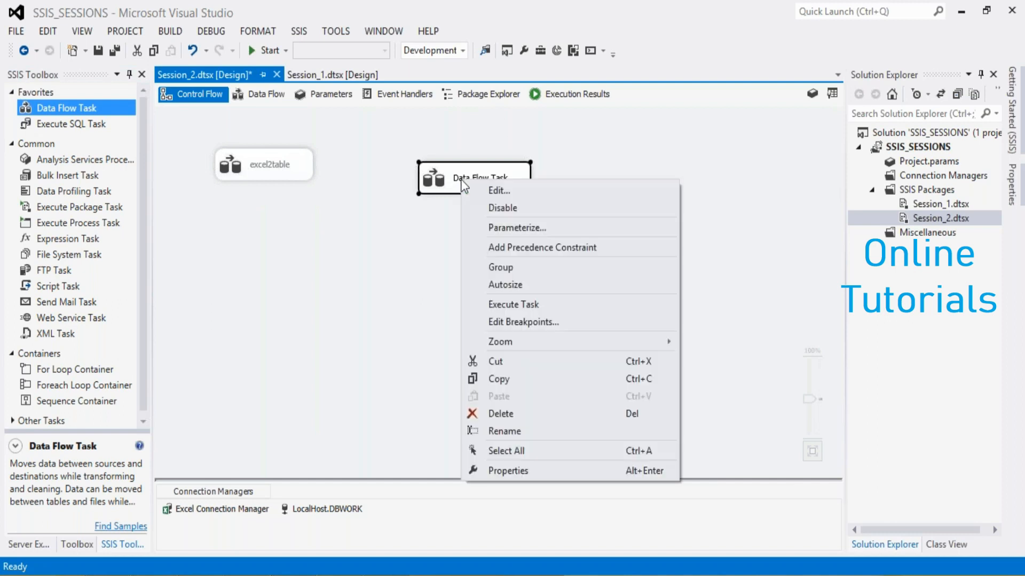
pyautogui.click(512, 437)
pyautogui.write('fil')
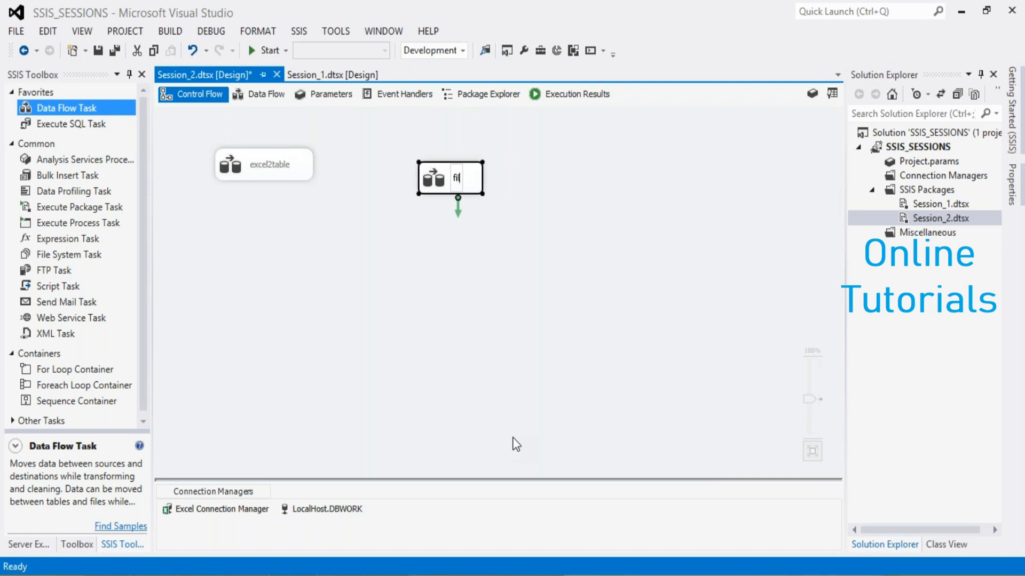
pyautogui.write('e2table')
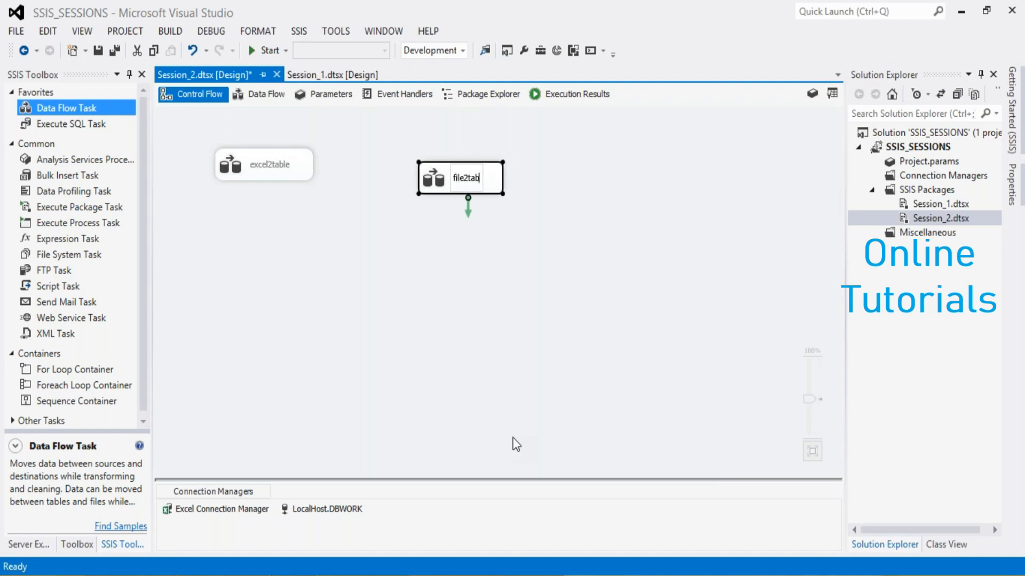
pyautogui.click(514, 444)
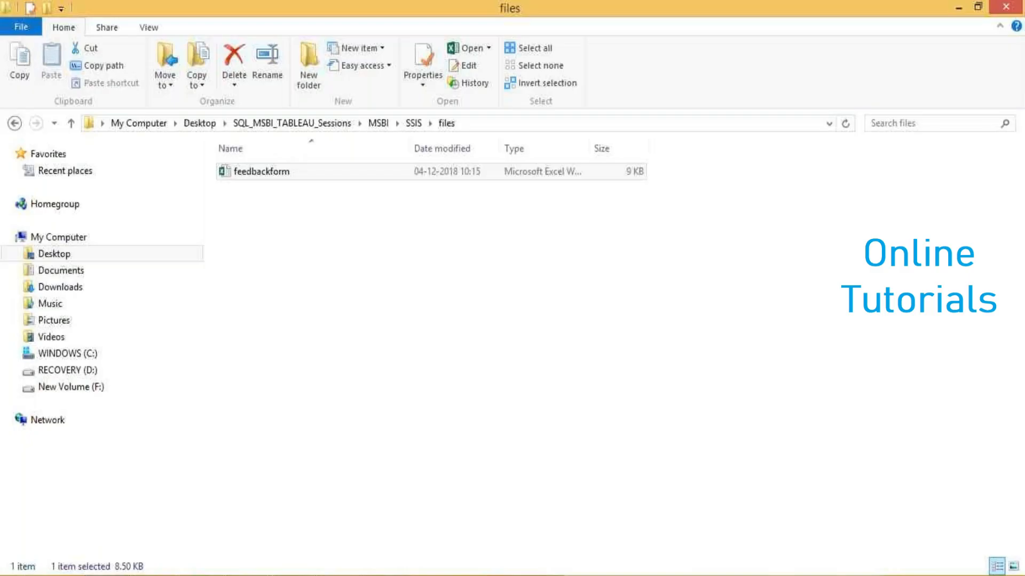
# Switch to the SSIS files folder in File Explorer and create a text document named feedbackform
pyautogui.click(277, 231)
pyautogui.rightClick(277, 231)
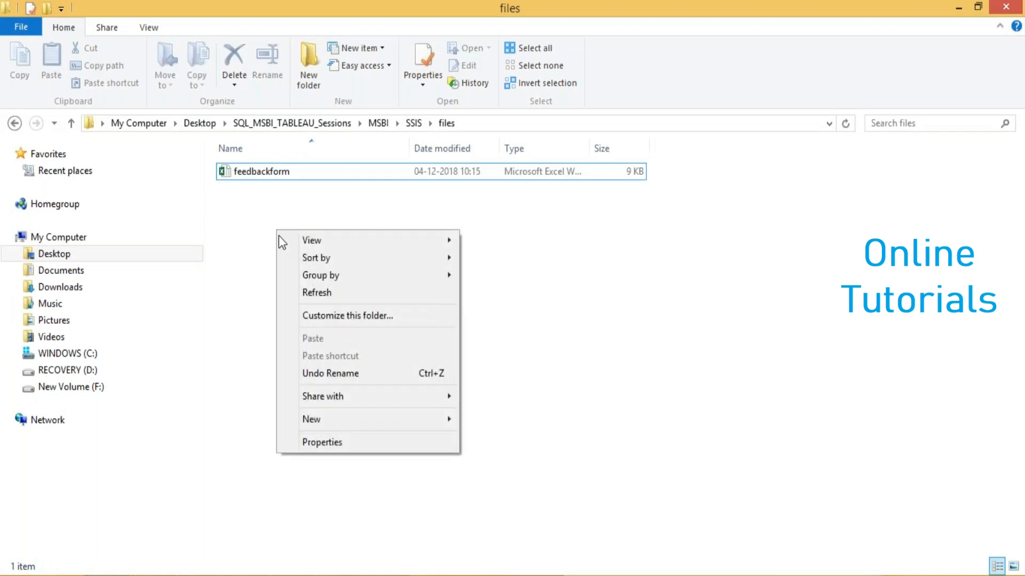
pyautogui.moveTo(412, 426)
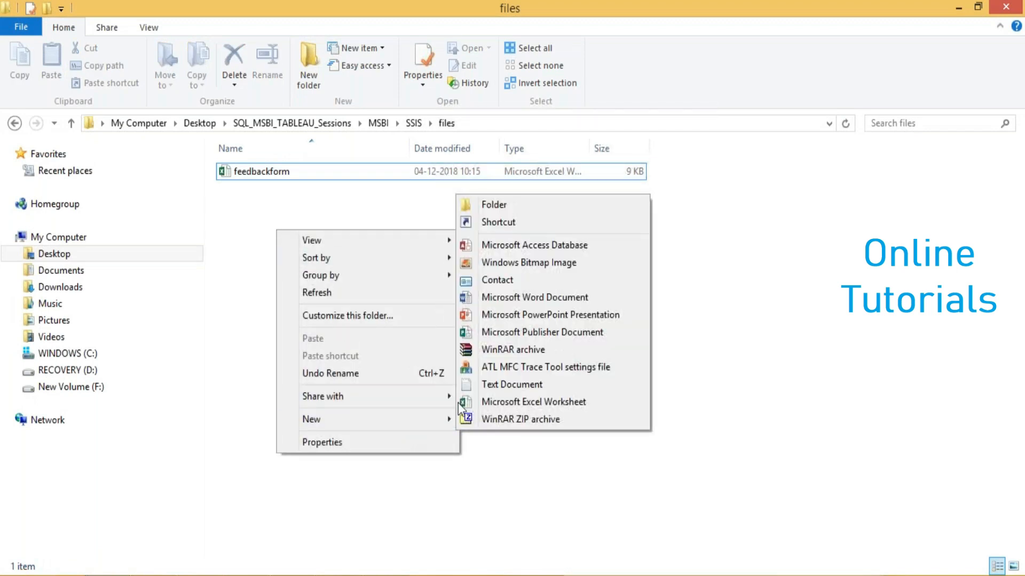
pyautogui.click(491, 384)
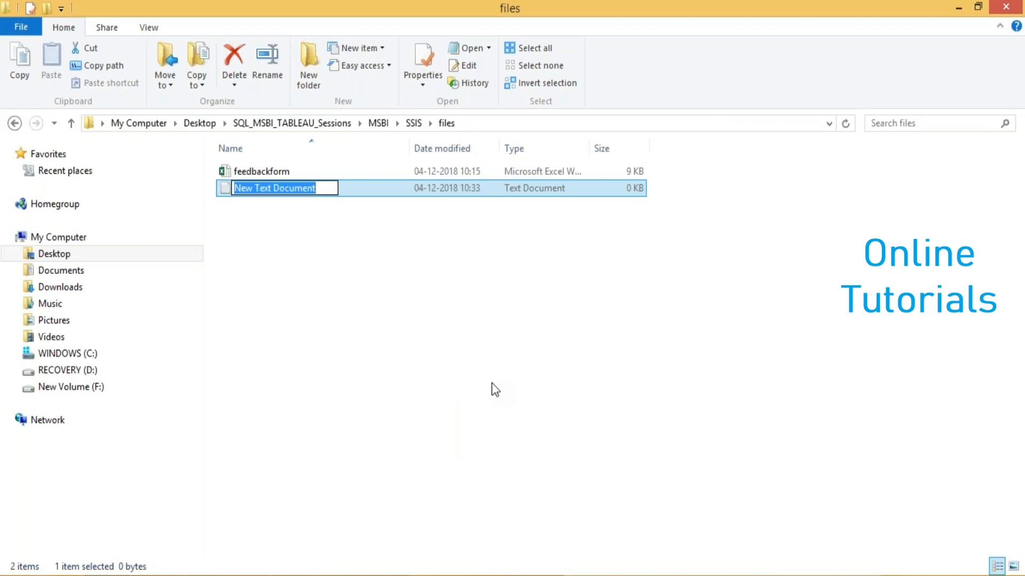
pyautogui.write('feedbackform')
pyautogui.click(265, 231)
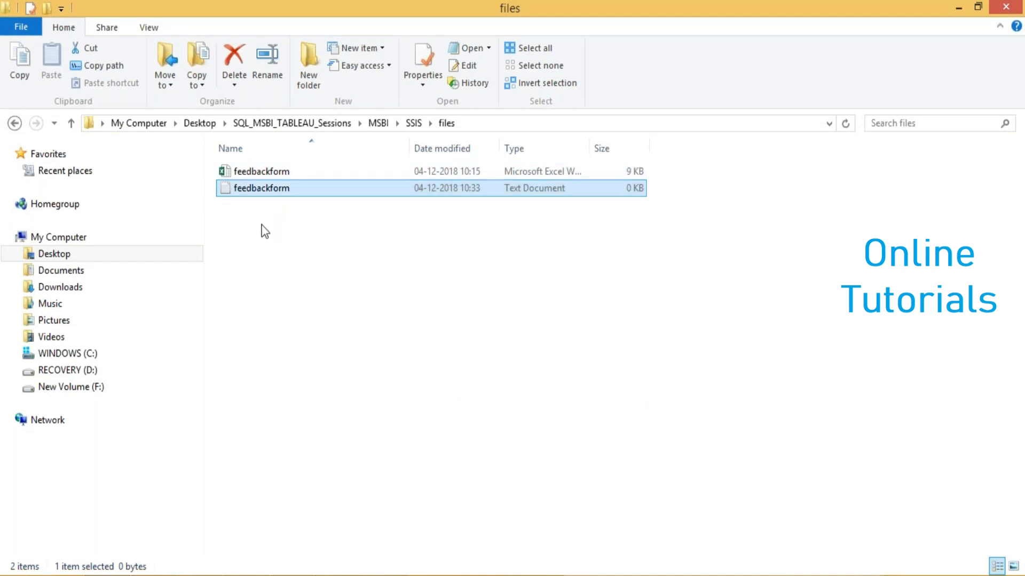
# Open the feedbackform text document and enter the header line "Name,Addr,Rating"
pyautogui.click(251, 188)
pyautogui.click(248, 173)
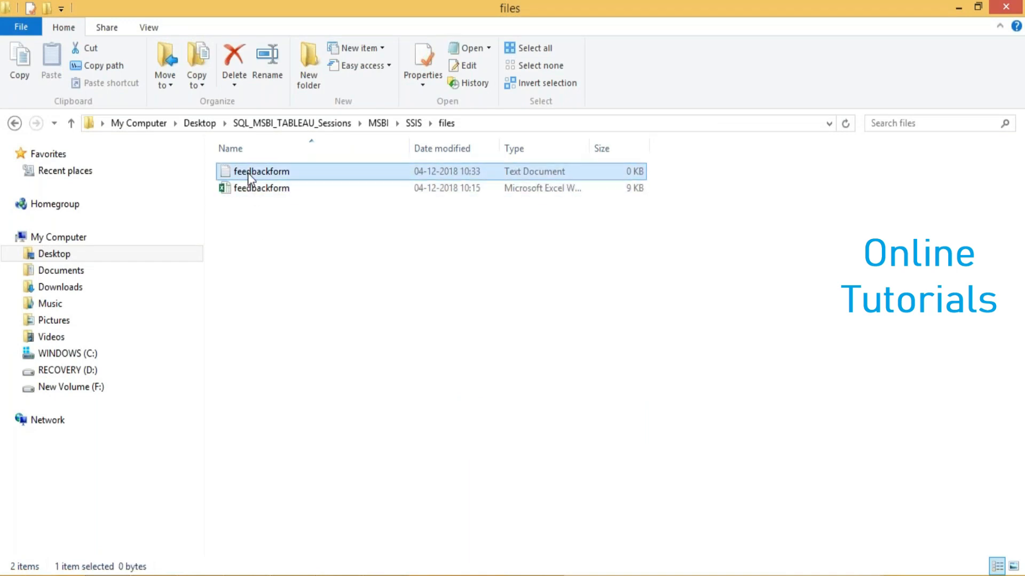
pyautogui.doubleClick(248, 173)
pyautogui.write('N')
pyautogui.press('BackSpace')
pyautogui.write('Name')
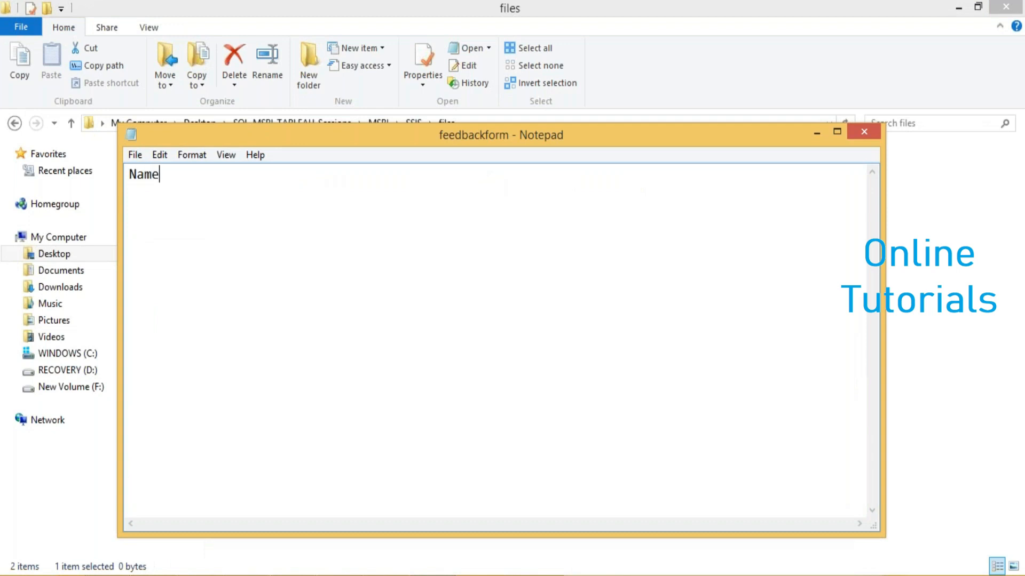
pyautogui.write(',Addr,Rating')
pyautogui.press('Return')
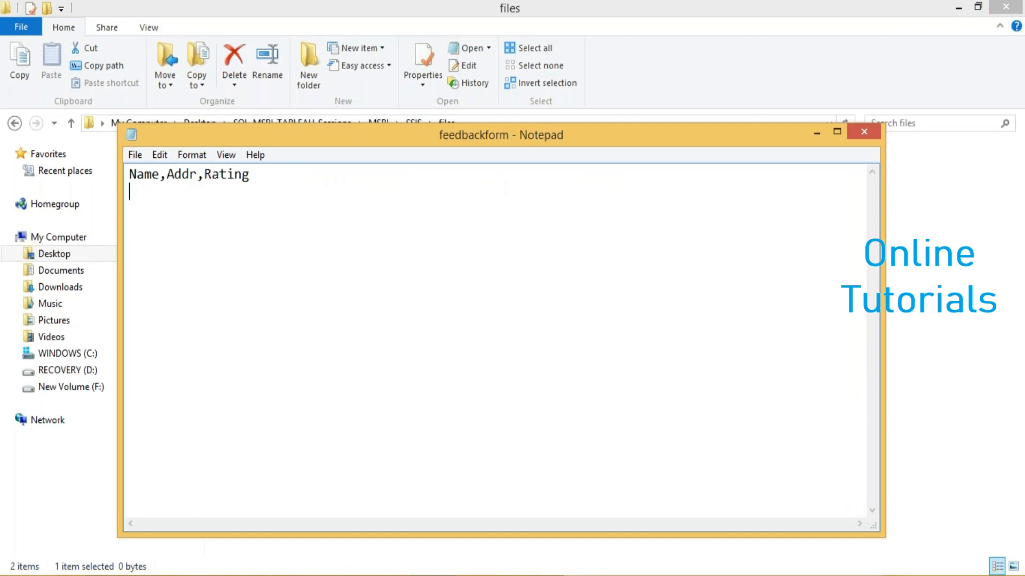
# Enter two comma-separated rows, each starting with a person's name: the first with noida and 5, the second with Blr and 4
pyautogui.write('Abdul,noida,')
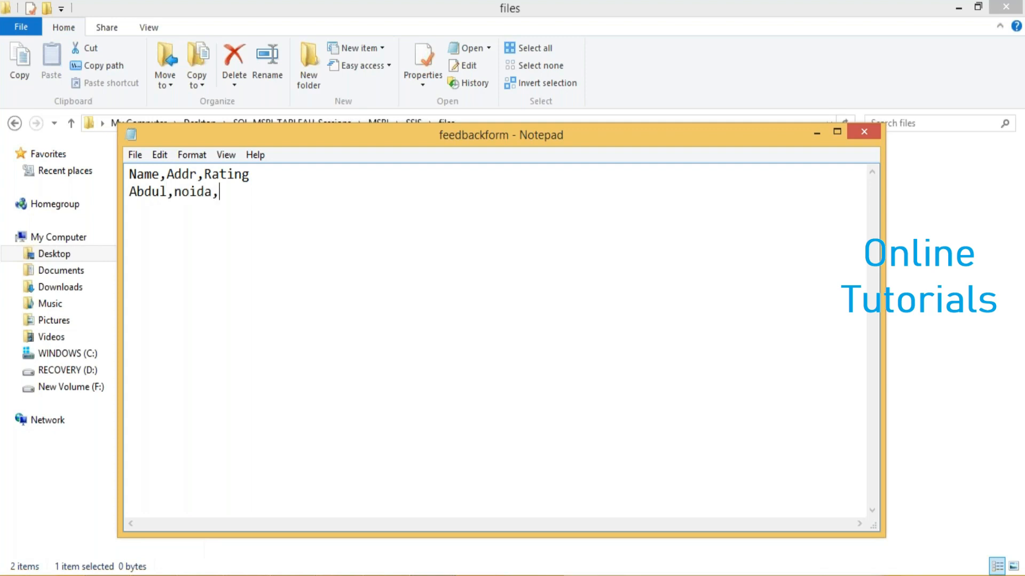
pyautogui.write('5')
pyautogui.press('Return')
pyautogui.write('Jagadeesh,Blr,4')
pyautogui.press('Return')
# Add a third row with a person's name, HYD and 3, and save and close the feedbackform text file
pyautogui.write('Ajay,')
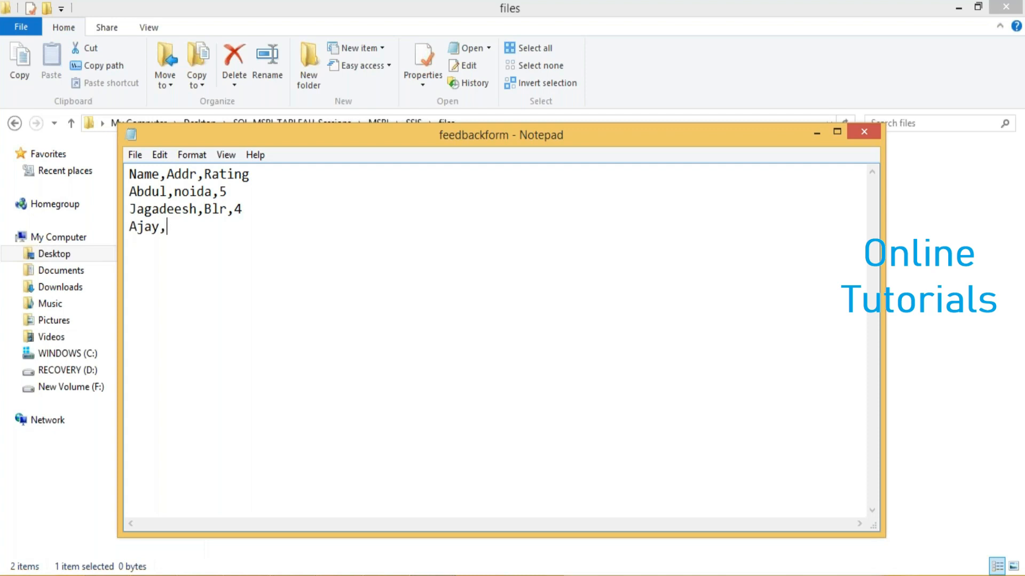
pyautogui.write('HYD,3')
pyautogui.hotkey('ctrl', 's')
pyautogui.click(861, 133)
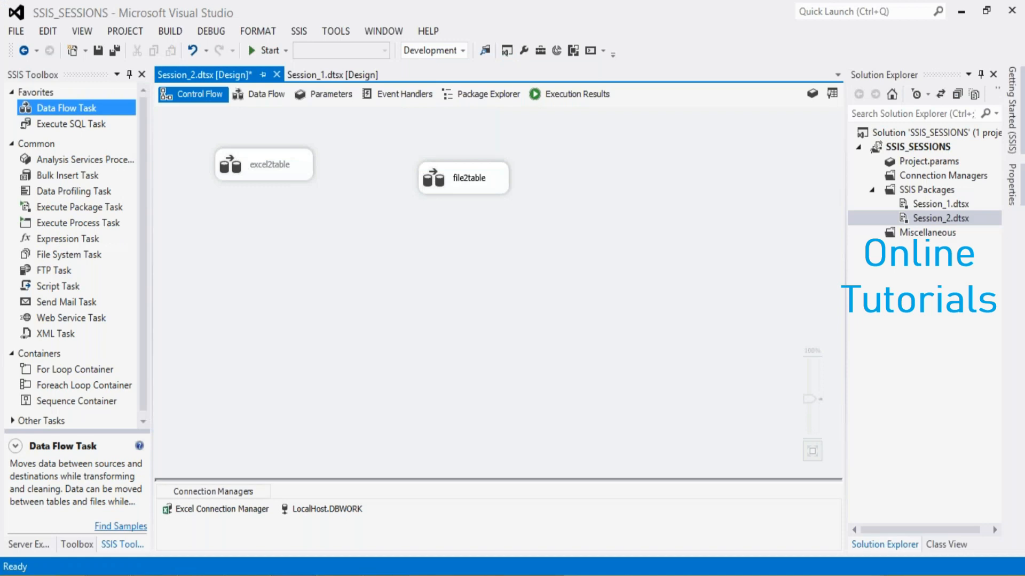
# Back in Visual Studio, open the data flow of file2table and add a Flat File Source to it
pyautogui.doubleClick(465, 179)
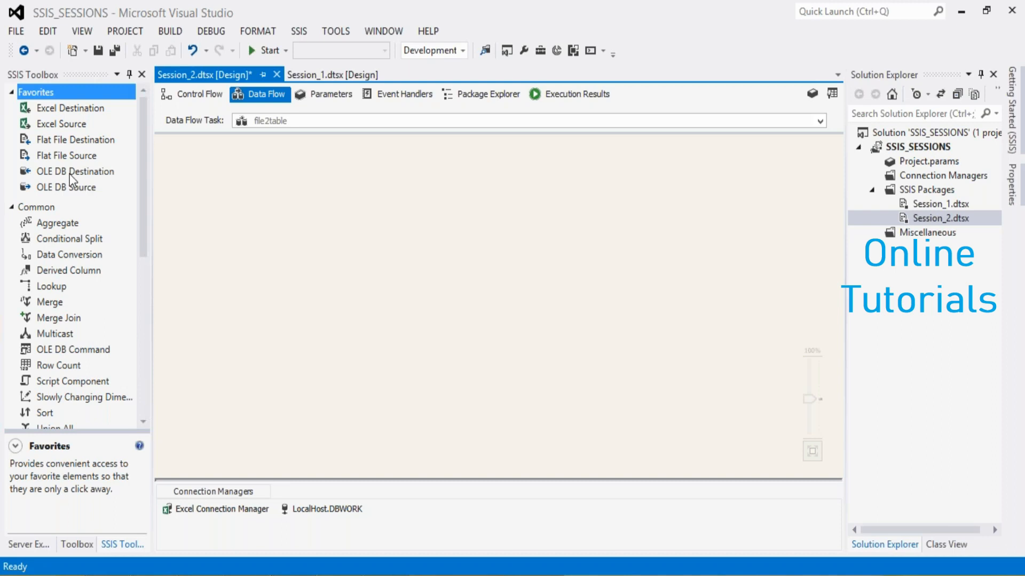
pyautogui.click(133, 575)
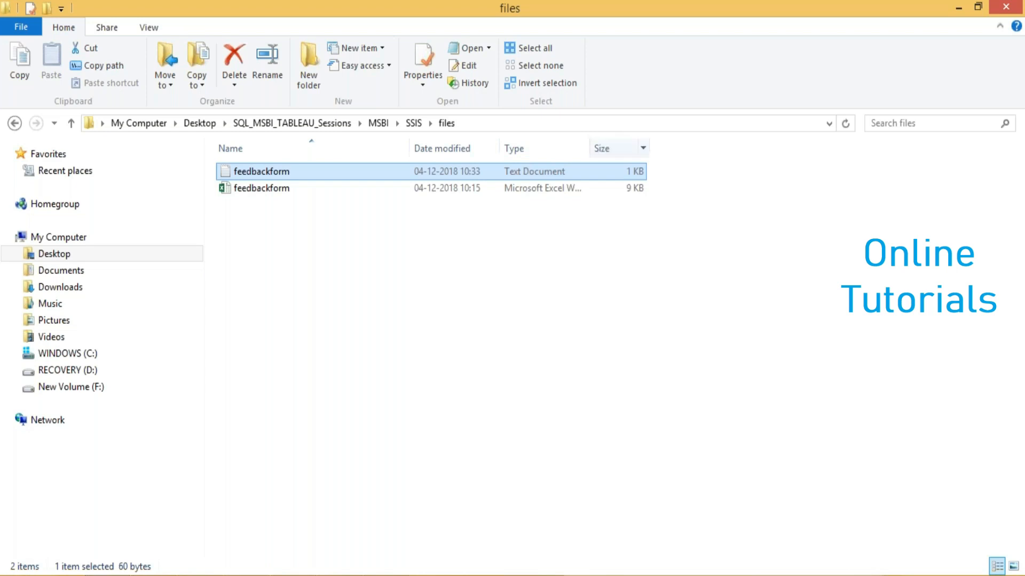
pyautogui.moveTo(590, 148); pyautogui.dragTo(647, 152)
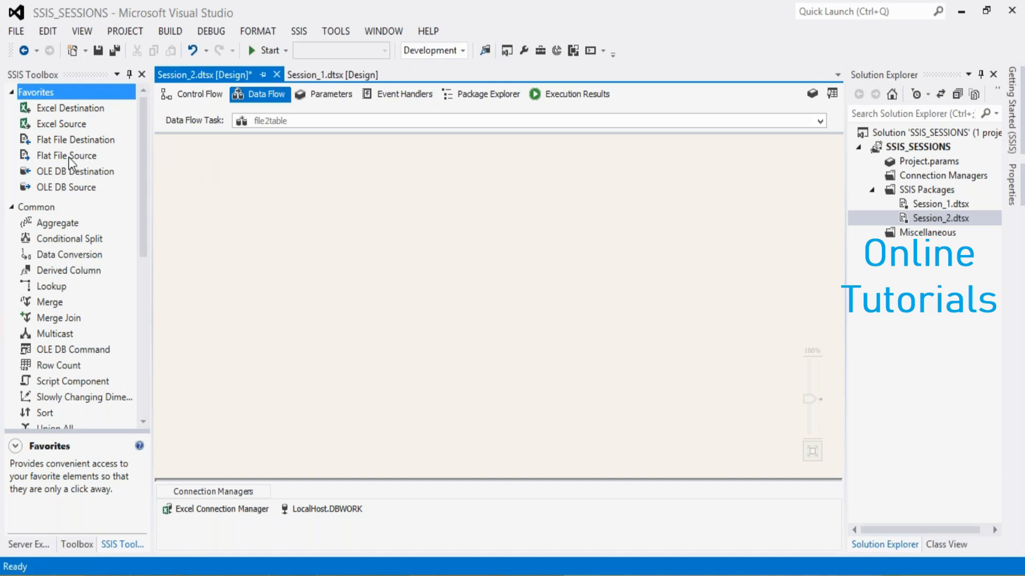
pyautogui.moveTo(68, 157); pyautogui.dragTo(444, 178)
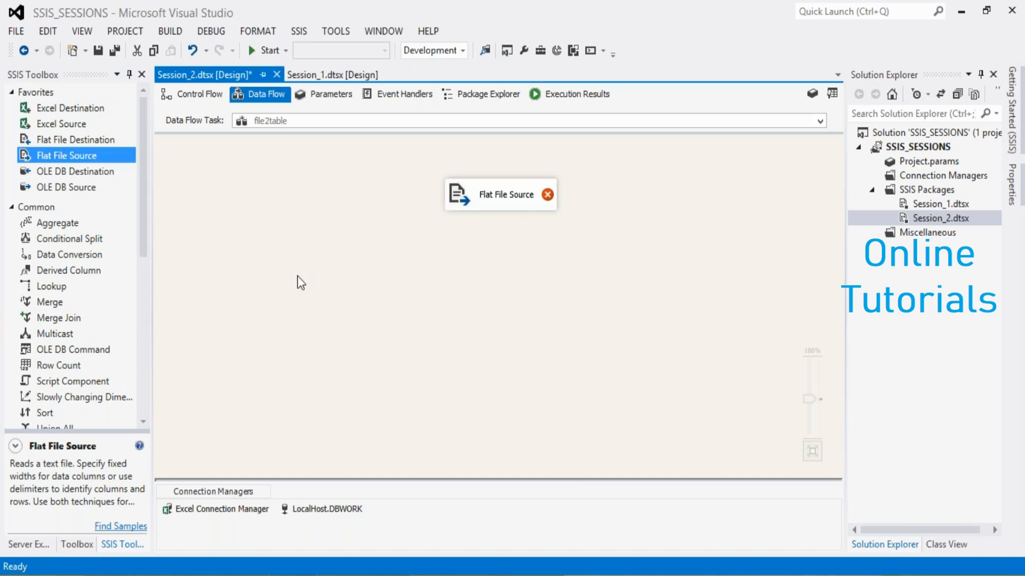
pyautogui.click(350, 510)
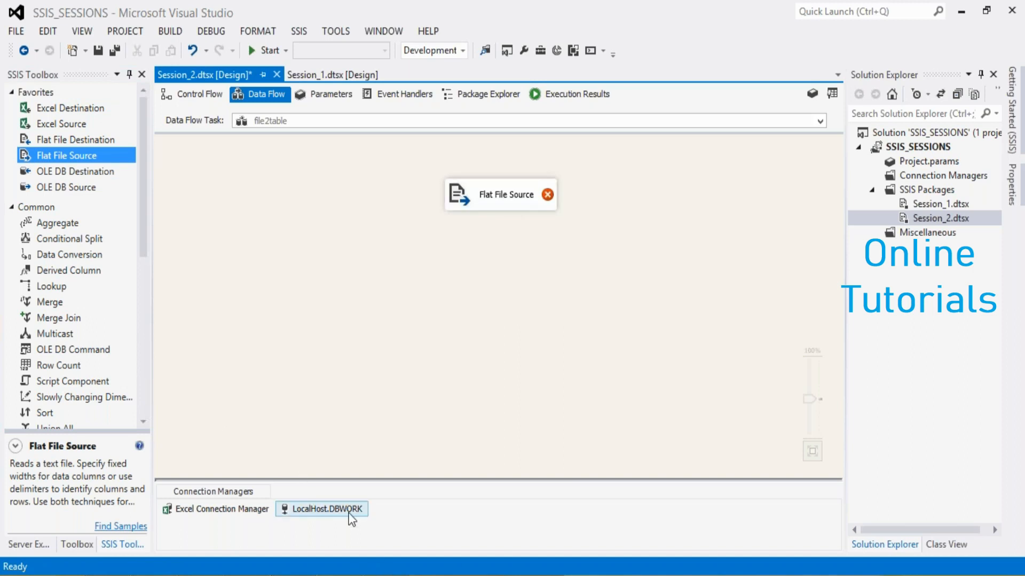
pyautogui.click(242, 415)
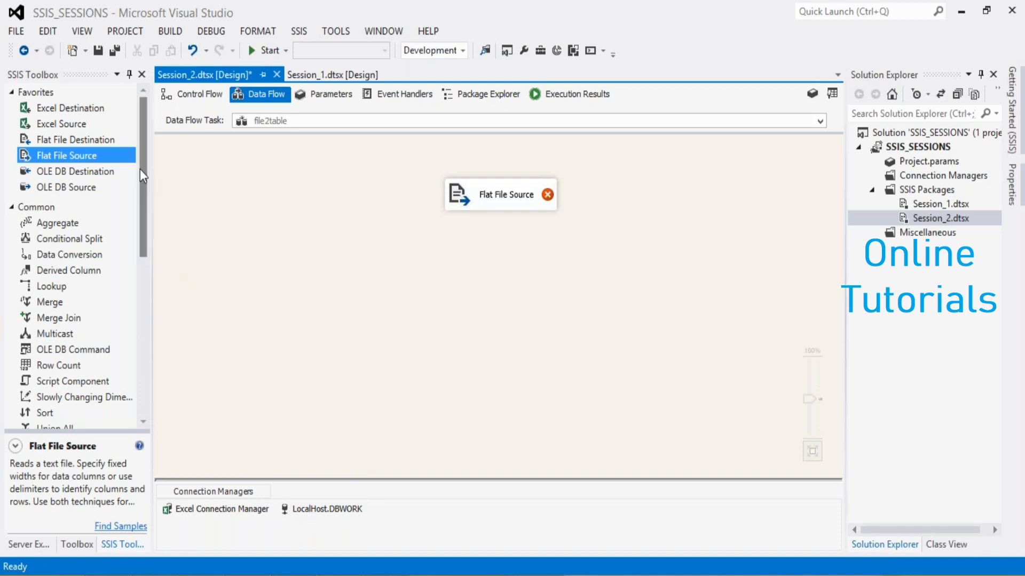
# Add an OLE DB Destination below the Flat File Source and connect the source's data output to it
pyautogui.moveTo(88, 171); pyautogui.dragTo(476, 266)
pyautogui.click(488, 204)
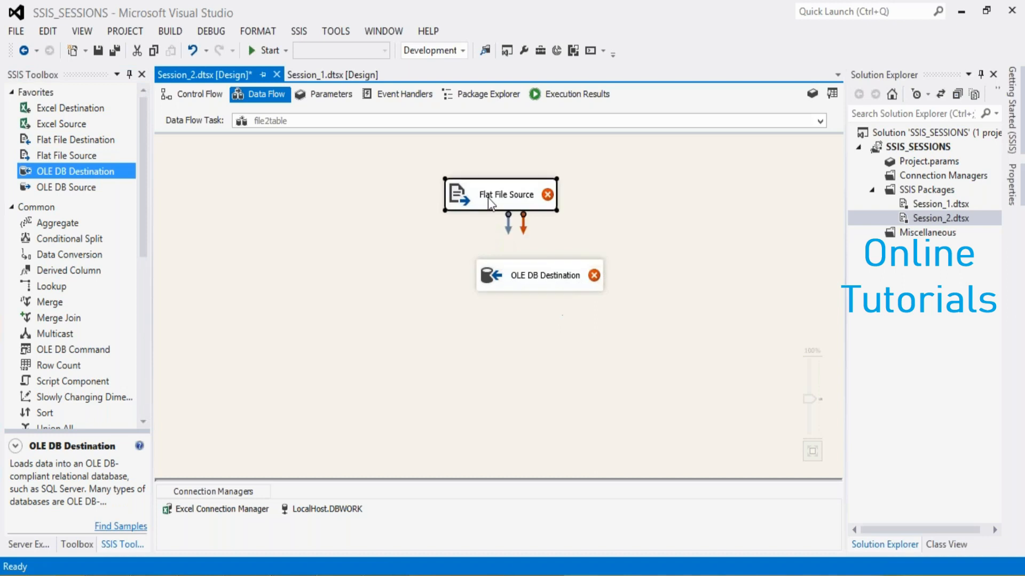
pyautogui.moveTo(511, 238); pyautogui.dragTo(543, 281)
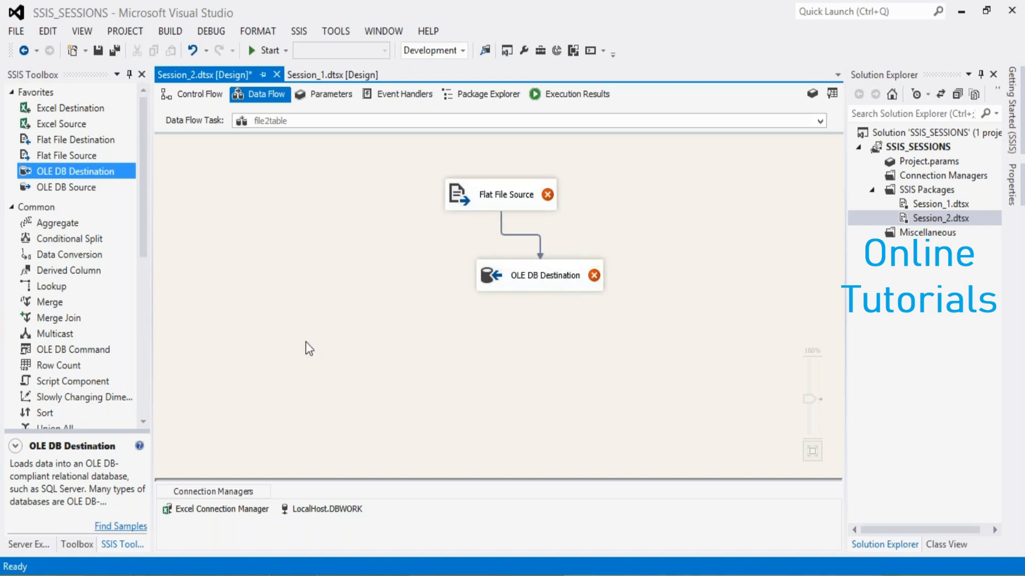
# Create a flat file connection manager for the Flat File Source that reads the feedbackform text file
pyautogui.click(484, 200)
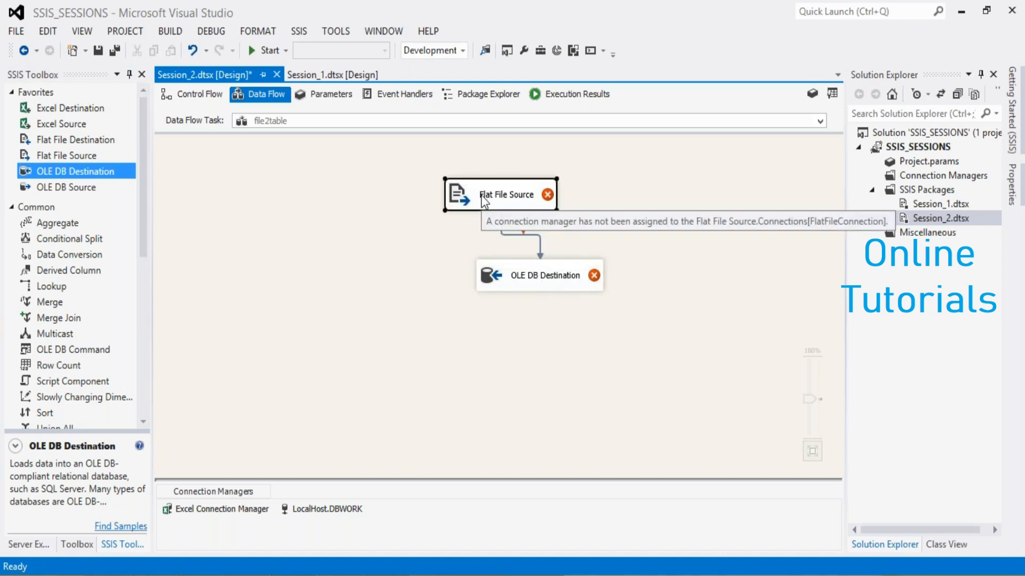
pyautogui.doubleClick(482, 195)
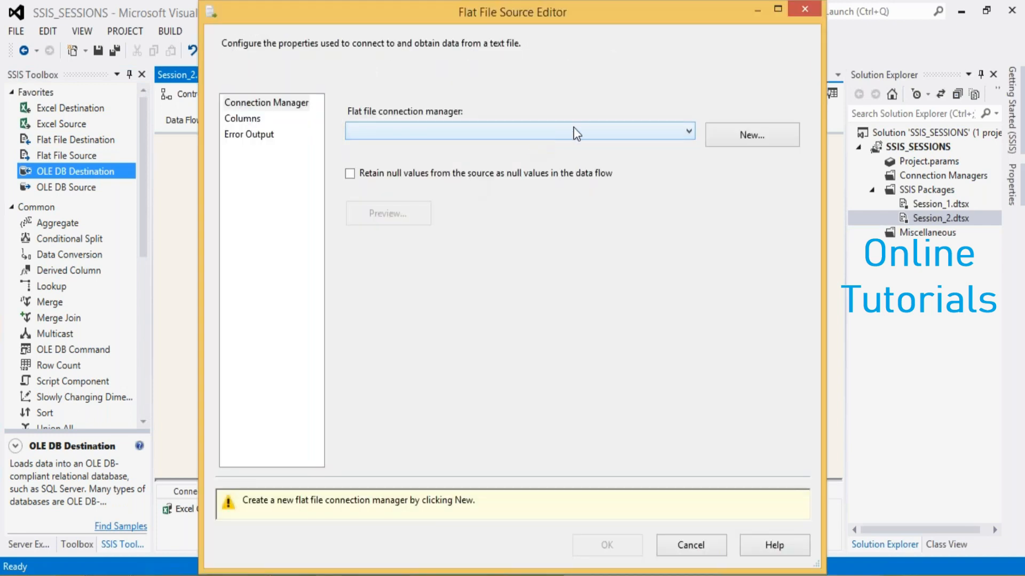
pyautogui.click(740, 143)
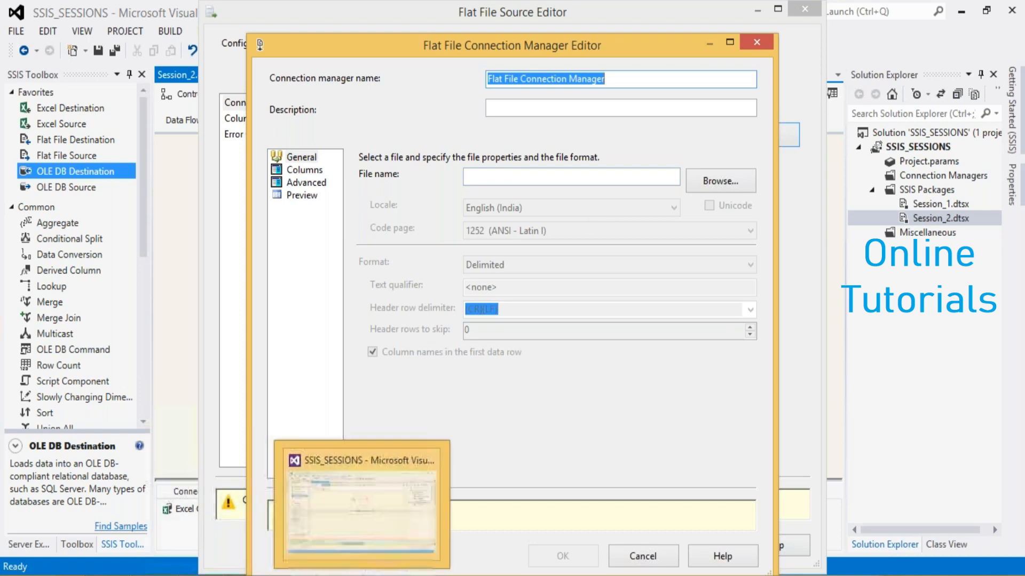
pyautogui.moveTo(386, 575)
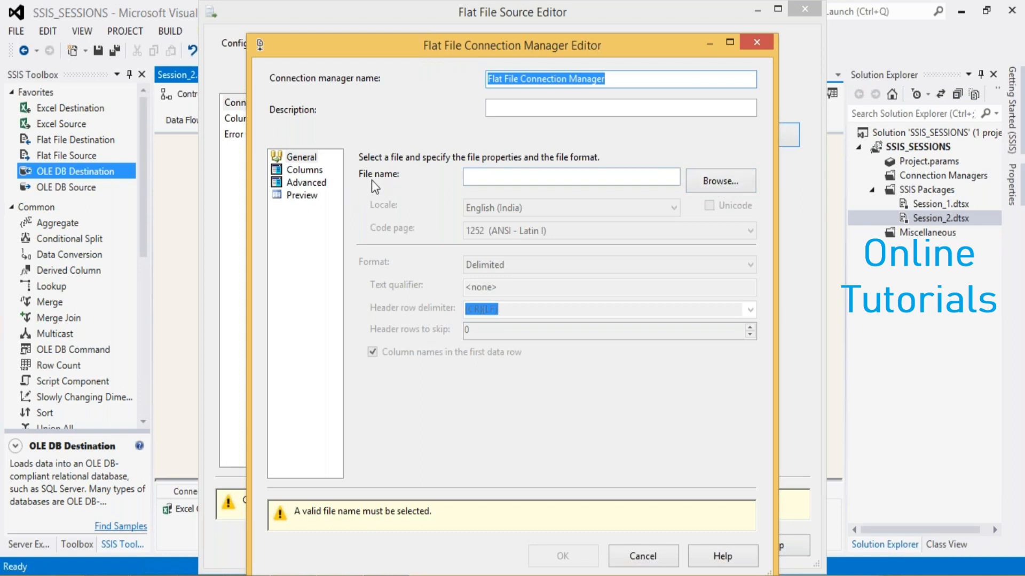
pyautogui.click(722, 185)
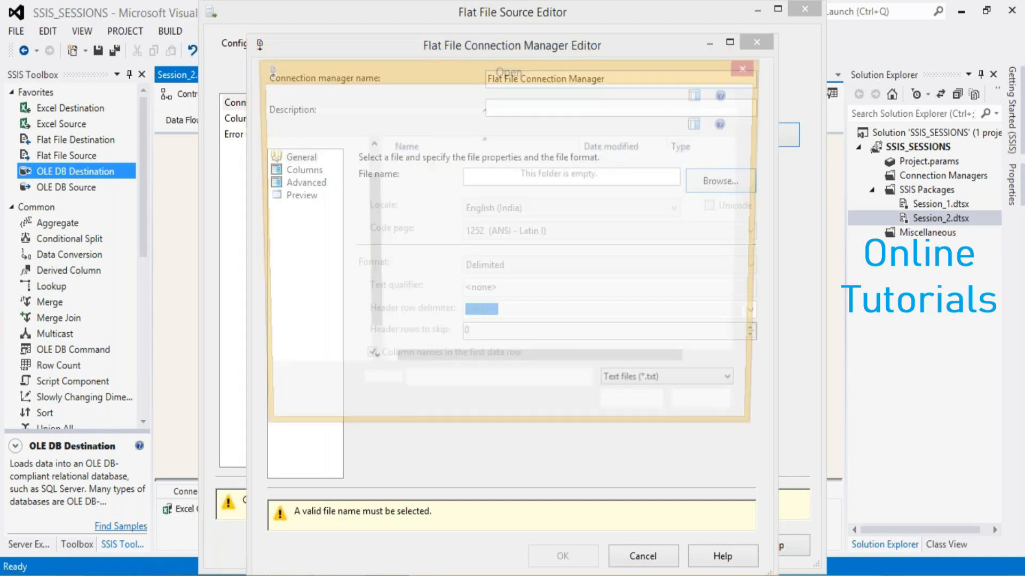
pyautogui.click(423, 169)
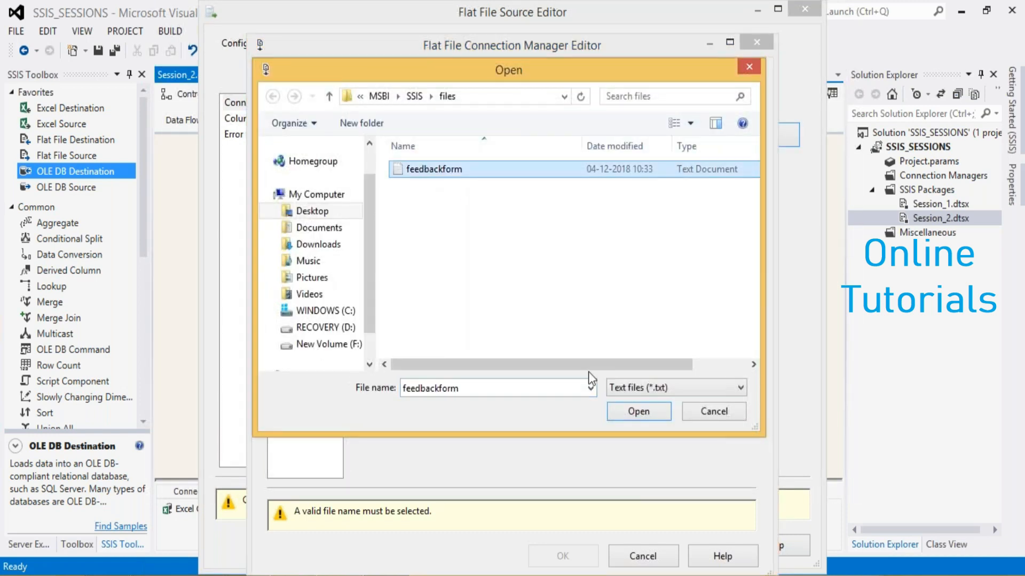
pyautogui.click(620, 416)
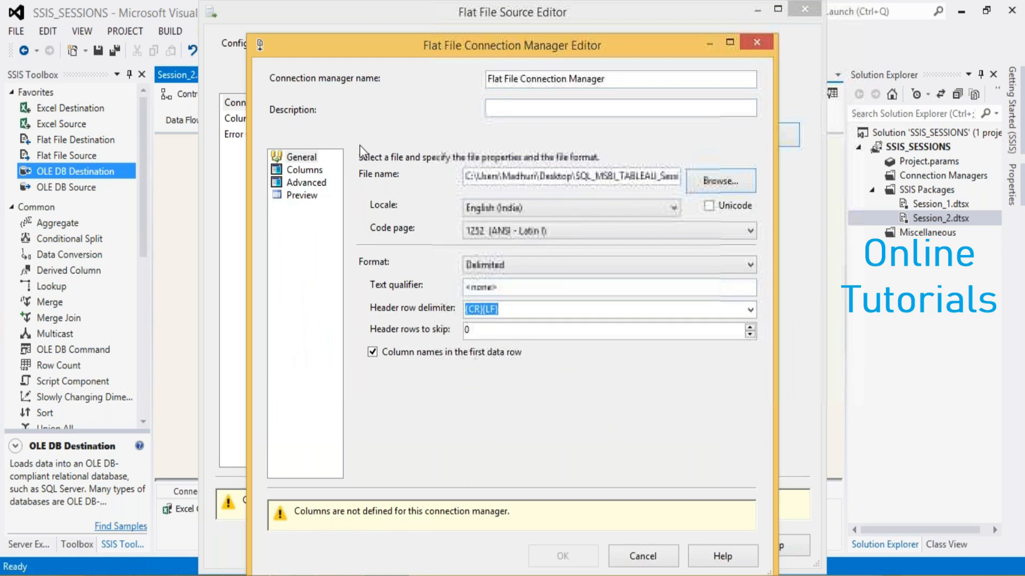
# Define the connection's comma-delimited columns and finish the Flat File Source with Name, Addr and Rating as its columns
pyautogui.click(299, 173)
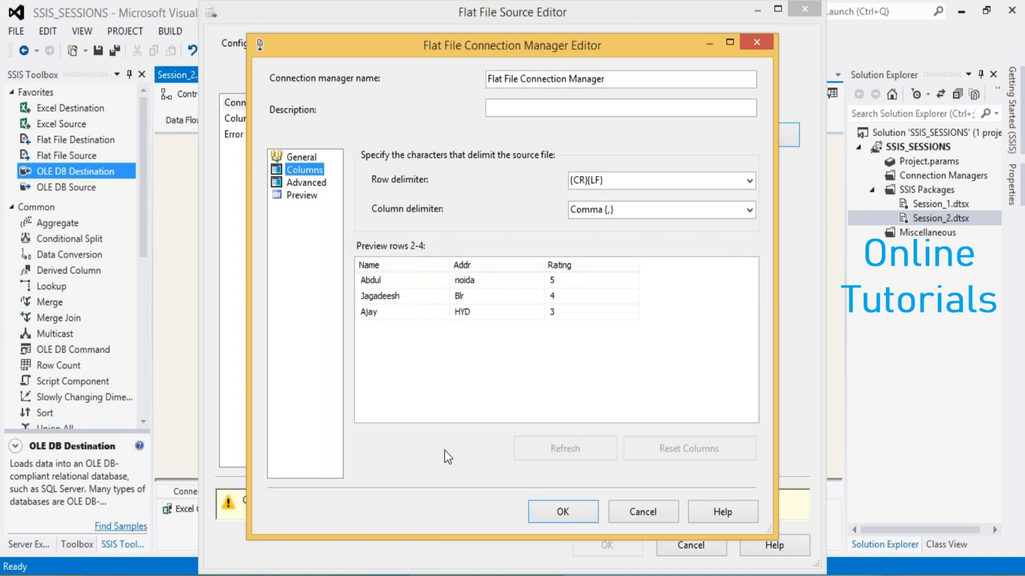
pyautogui.click(542, 508)
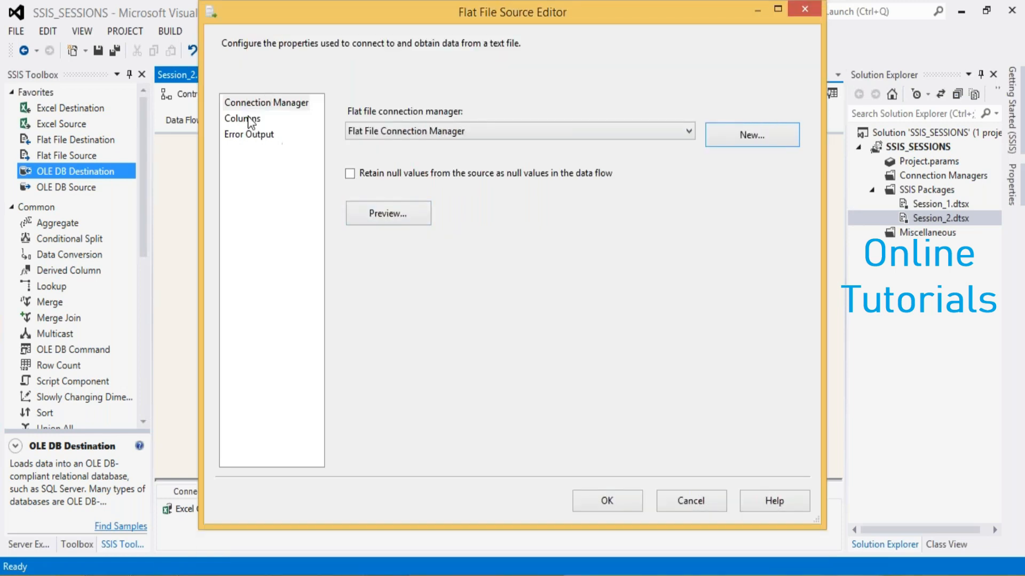
pyautogui.click(247, 117)
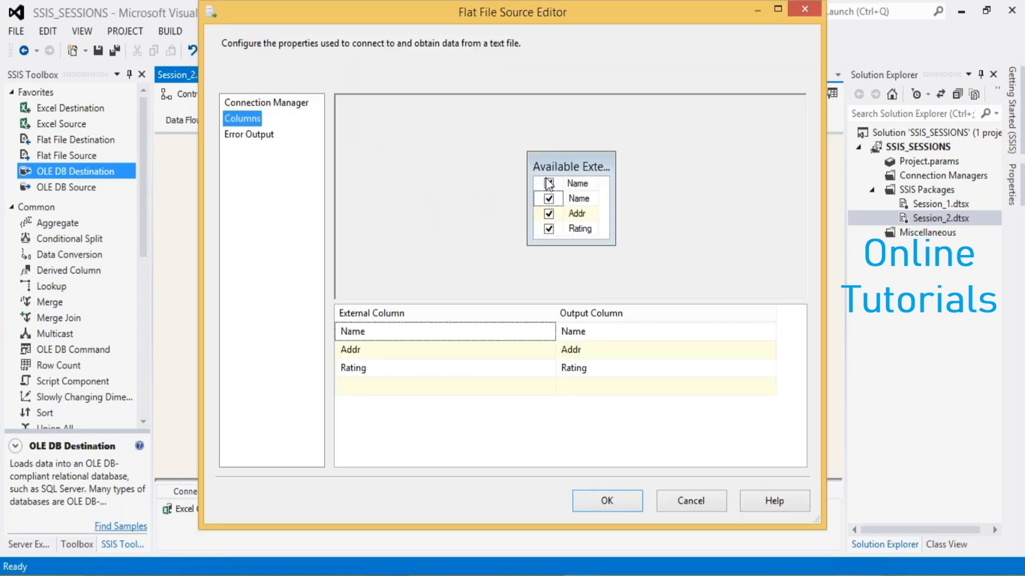
pyautogui.click(586, 498)
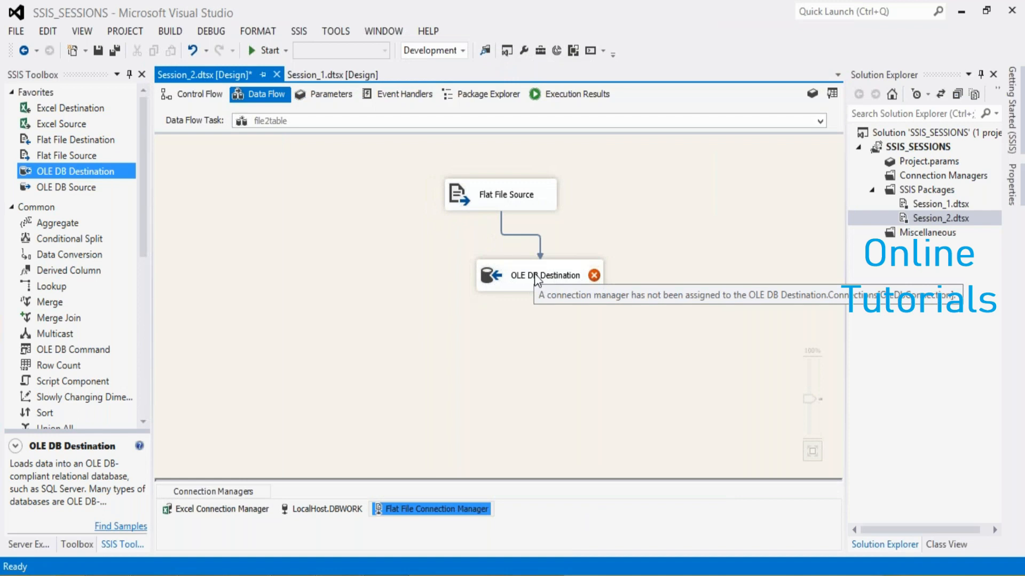
# Set the OLE DB Destination to load into a new table feedbackform_file through LocalHost.DBWORK, with the Name, Addr and Rating columns mapped
pyautogui.doubleClick(534, 277)
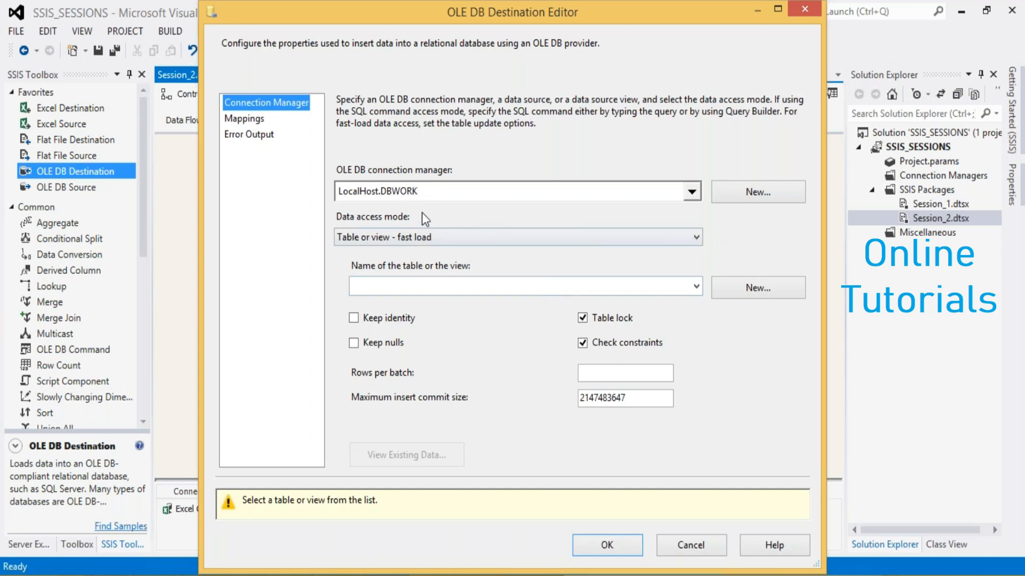
pyautogui.click(756, 287)
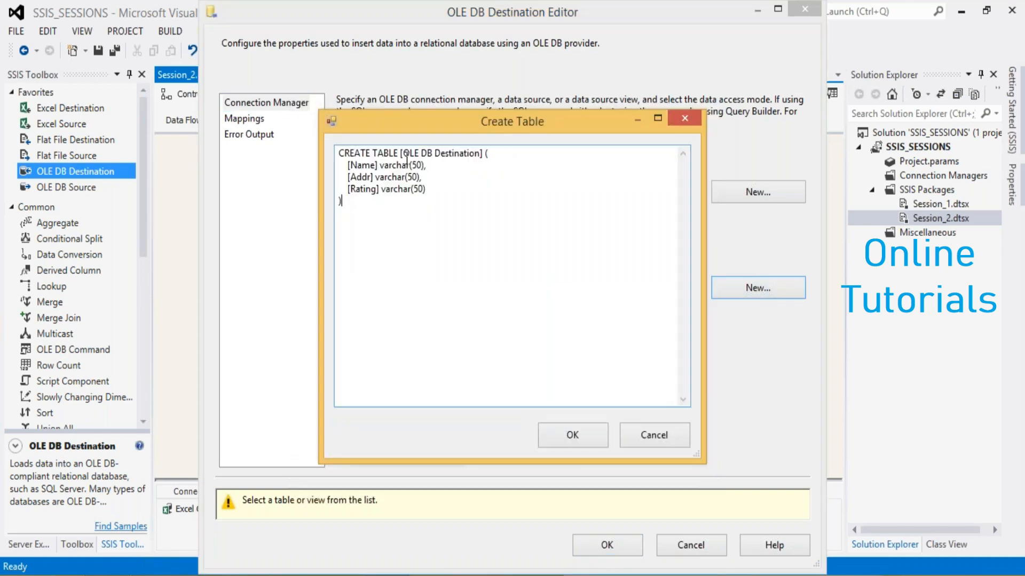
pyautogui.moveTo(402, 154); pyautogui.dragTo(480, 155)
pyautogui.write('feedback')
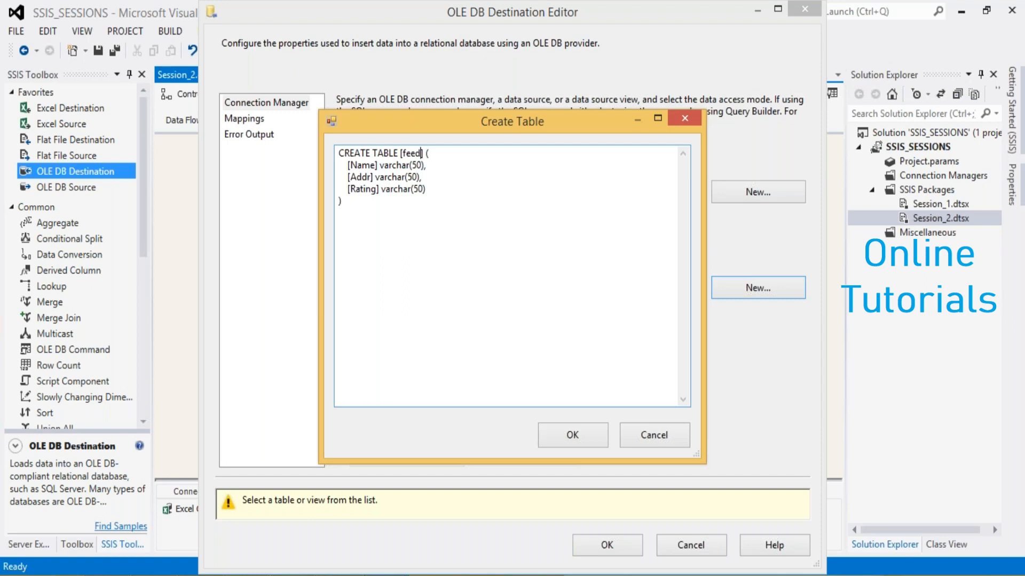
pyautogui.write('form_file')
pyautogui.click(560, 433)
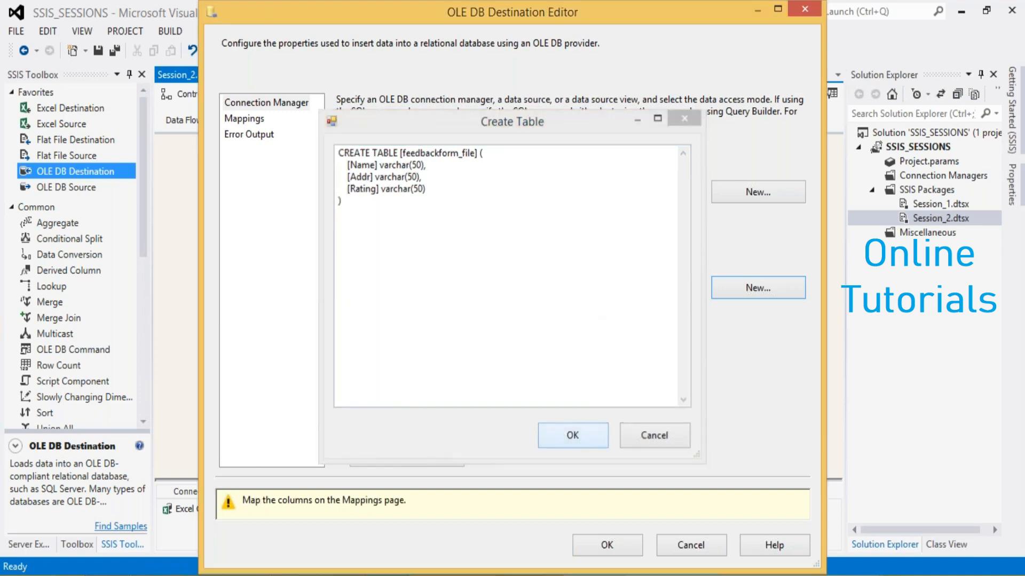
pyautogui.click(235, 120)
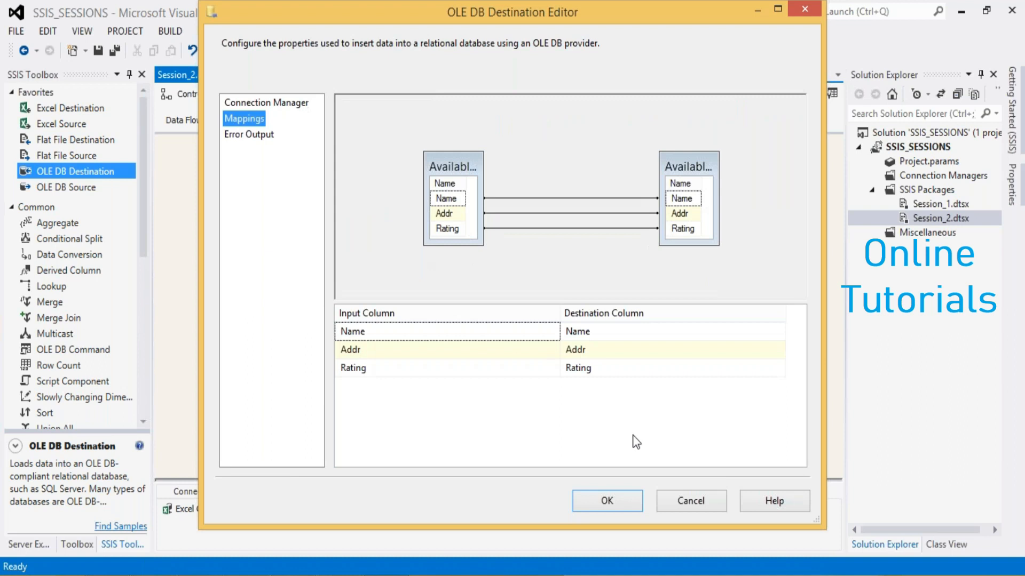
pyautogui.click(607, 507)
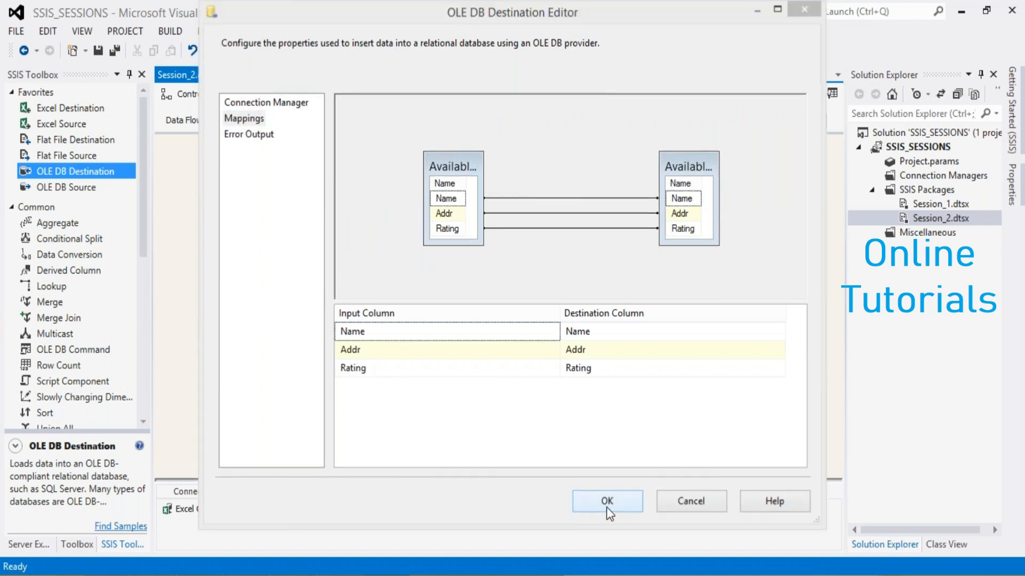
# Return to the control flow and execute the Session_2.dtsx package
pyautogui.click(198, 94)
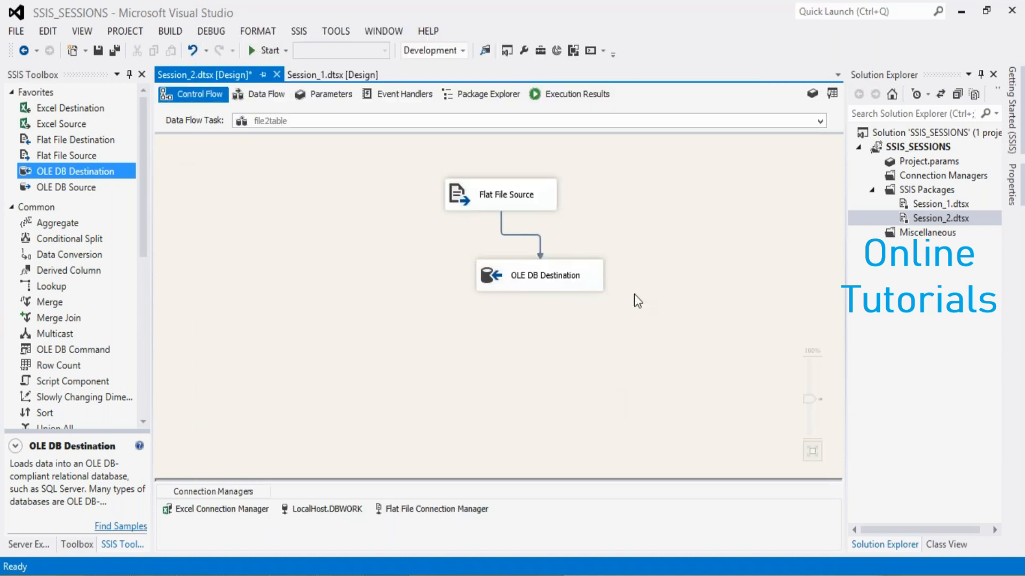
pyautogui.click(661, 291)
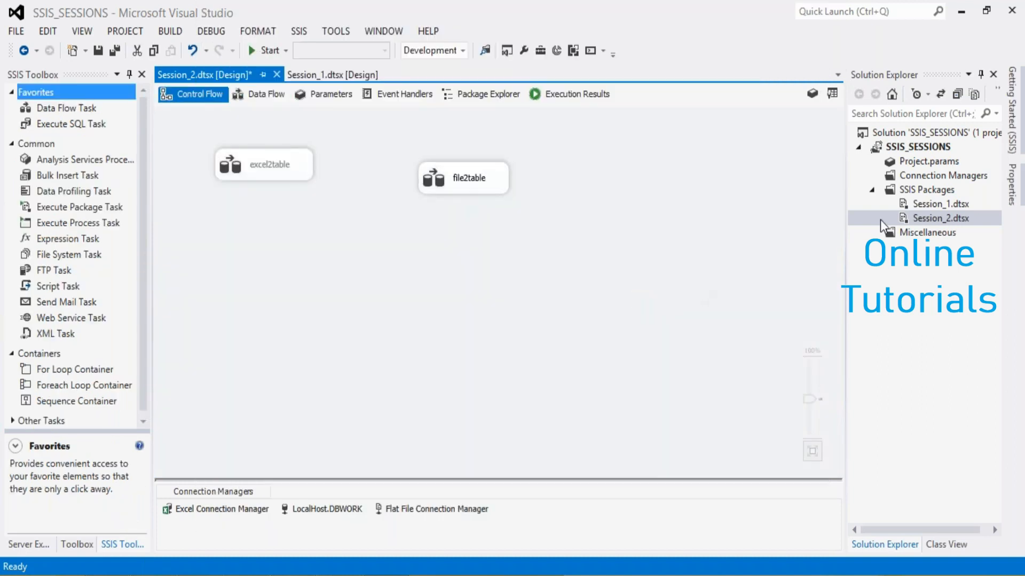
pyautogui.rightClick(921, 219)
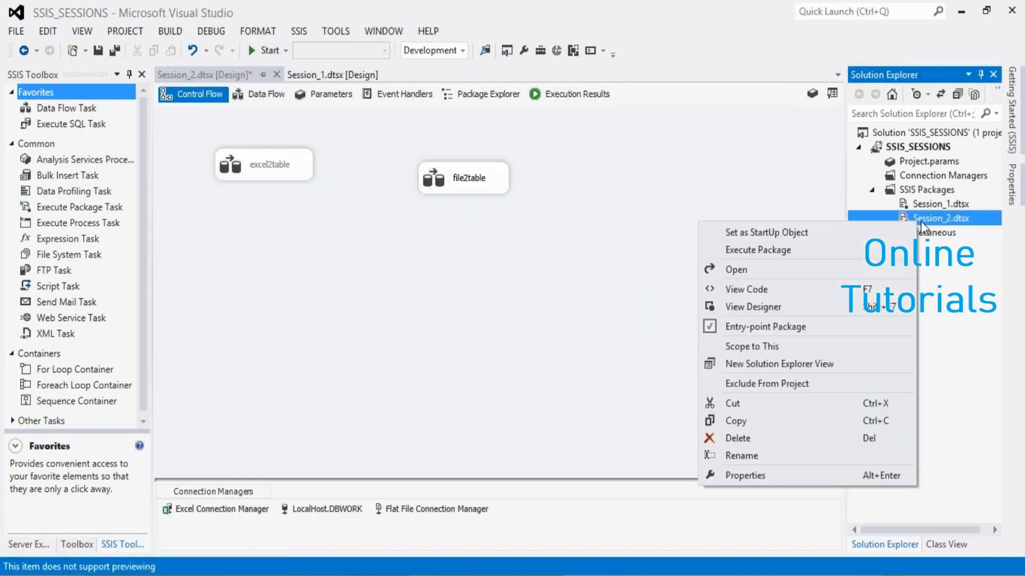
pyautogui.click(734, 251)
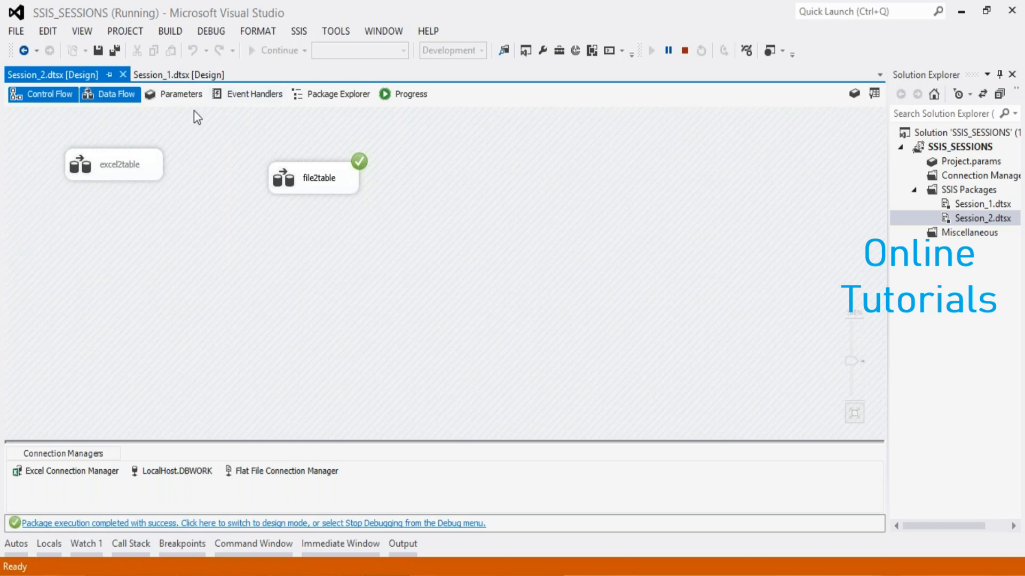
pyautogui.click(95, 174)
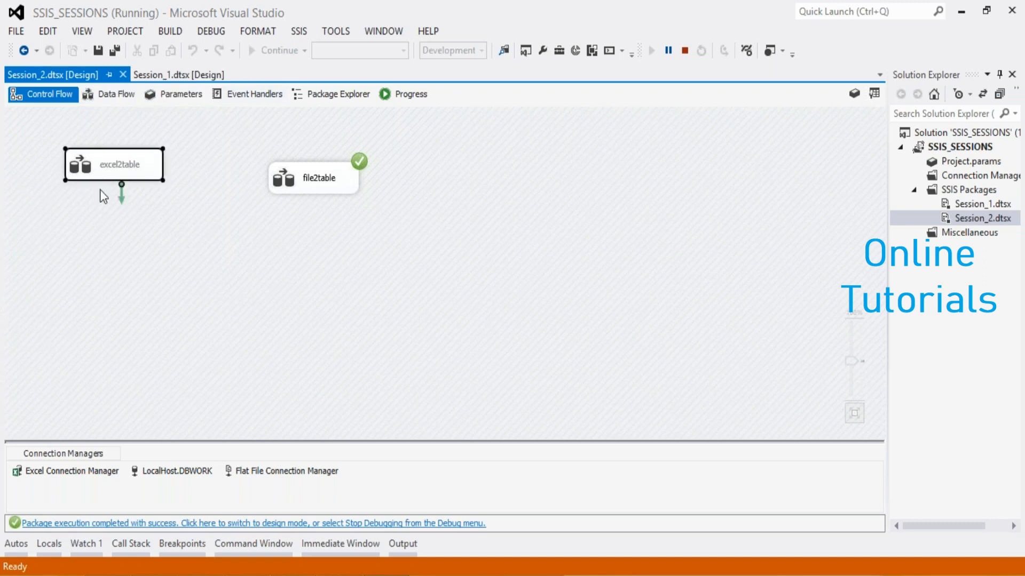
# In SQL Server Management Studio, change the query to select * from feedbackform_file and execute it
pyautogui.click(243, 254)
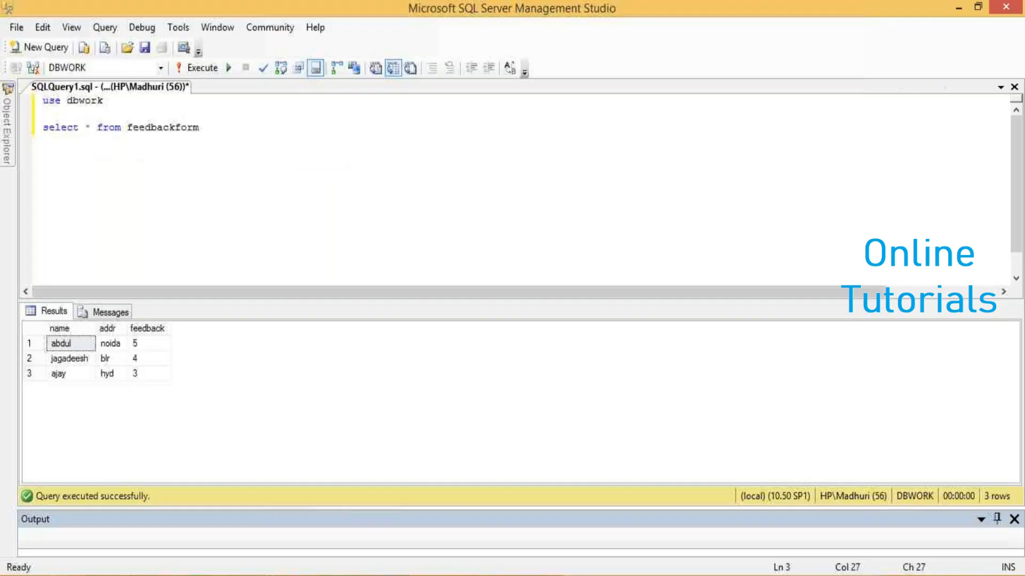
pyautogui.write('file')
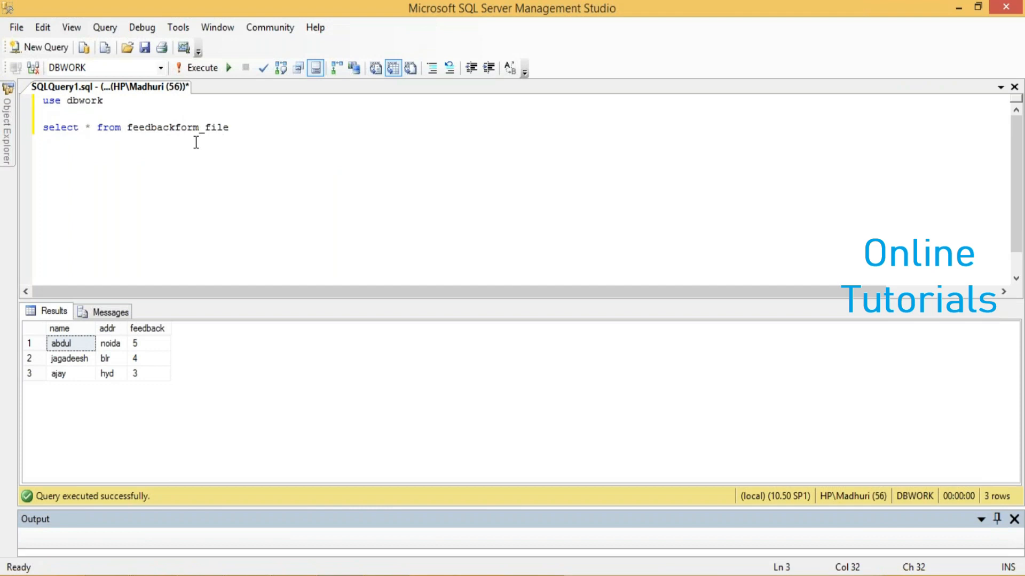
pyautogui.press('F5')
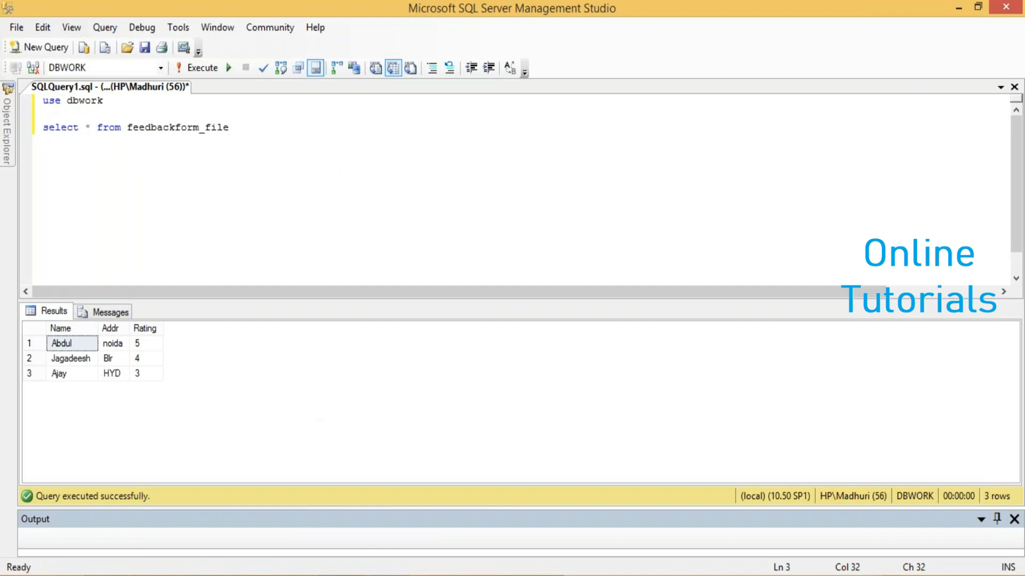
# Back in Visual Studio's design mode, move the file2table task below excel2table and disable it
pyautogui.click(368, 575)
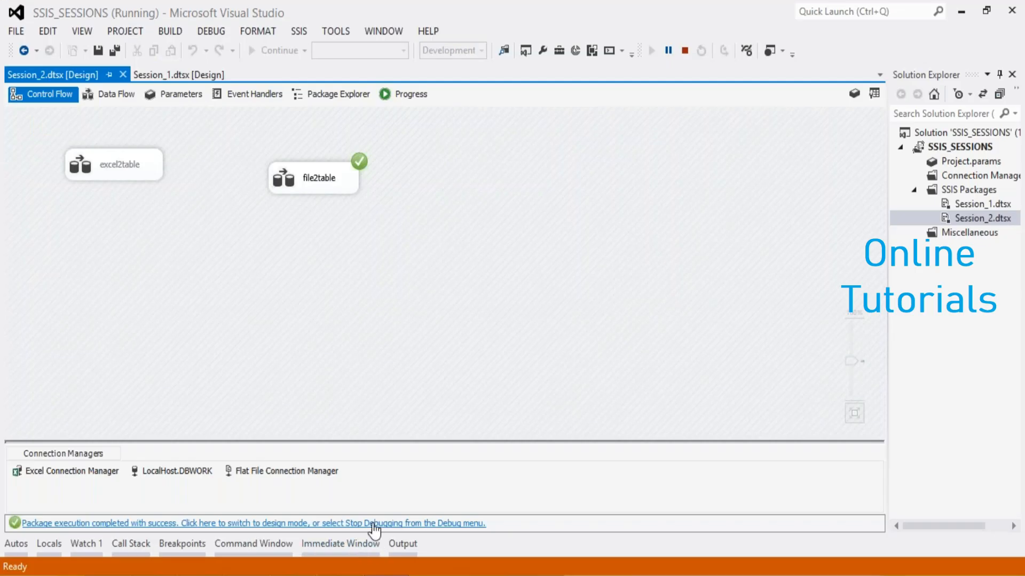
pyautogui.click(373, 525)
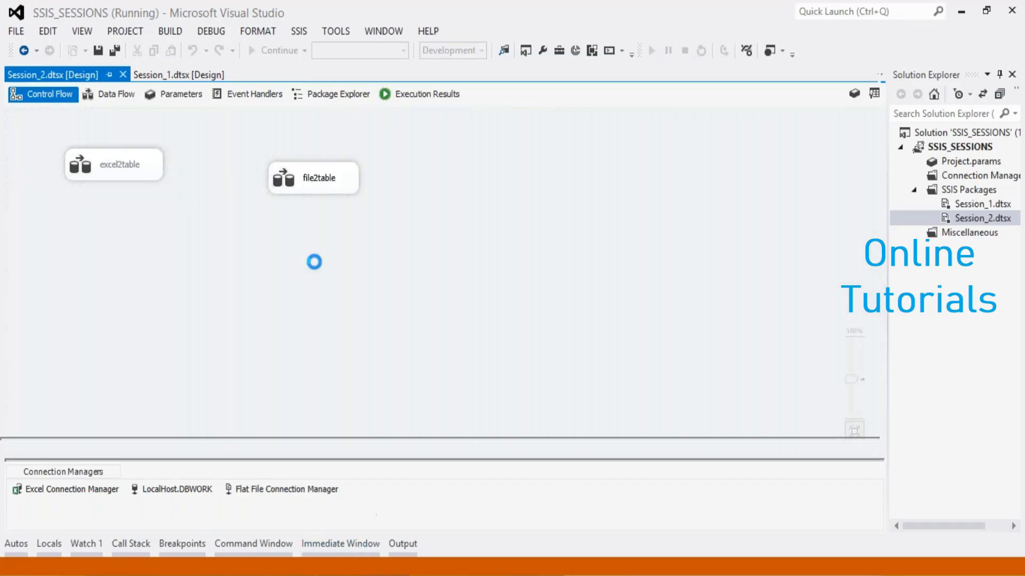
pyautogui.click(466, 178)
pyautogui.moveTo(466, 179); pyautogui.dragTo(283, 235)
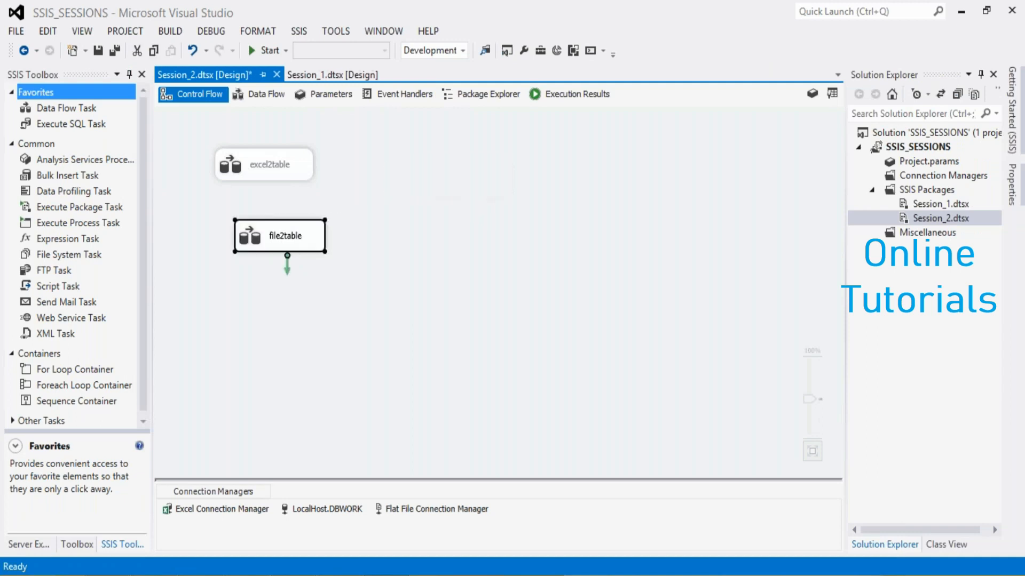
pyautogui.rightClick(278, 235)
pyautogui.click(304, 263)
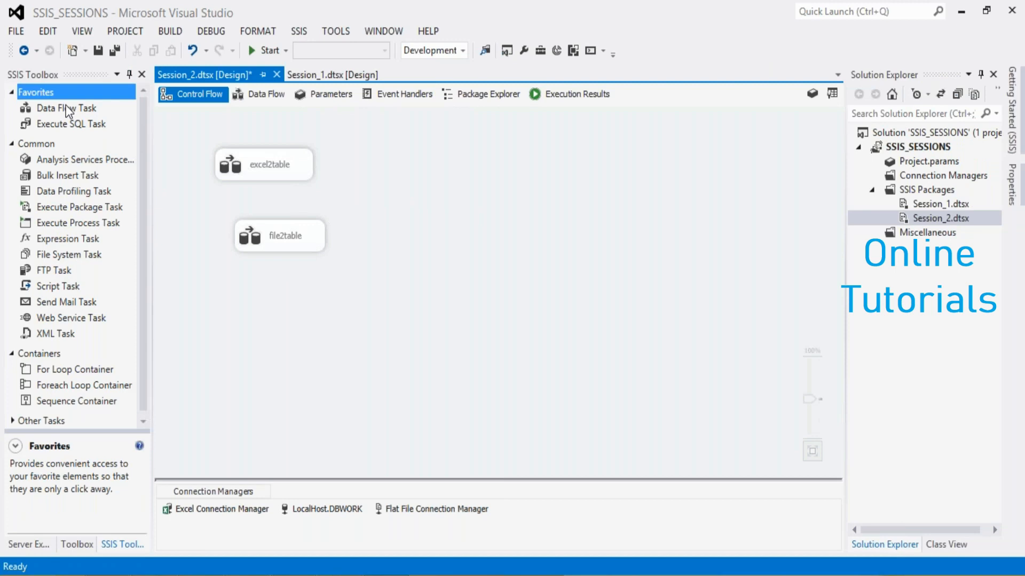
# Add another Data Flow Task to the control flow of Session_2
pyautogui.moveTo(68, 110); pyautogui.dragTo(228, 153)
pyautogui.moveTo(429, 177); pyautogui.dragTo(429, 177)
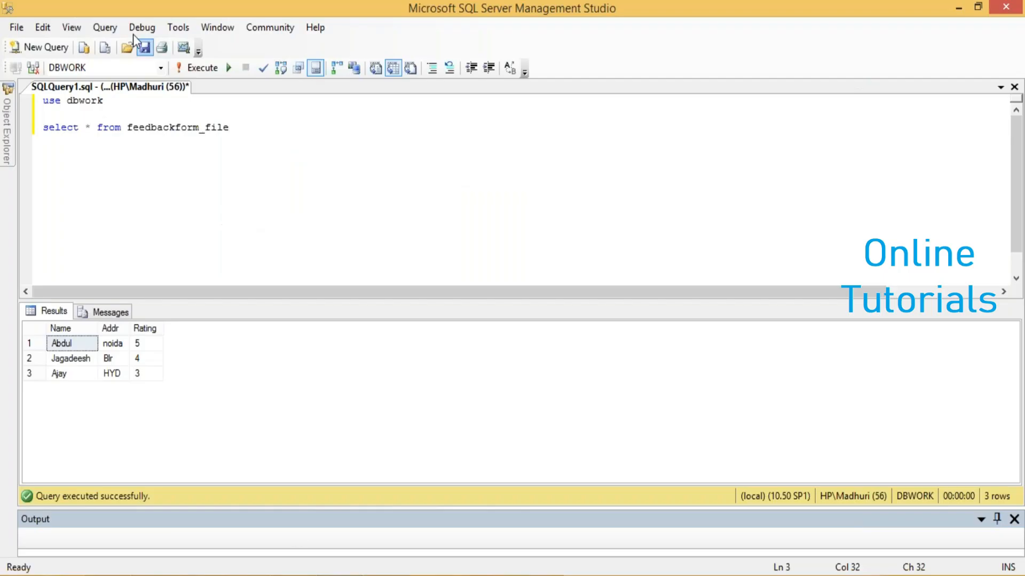
# In SQL Server Management Studio, switch to the EMIDS_TEST_DB database, add the query select * from emp and execute only that query
pyautogui.click(161, 69)
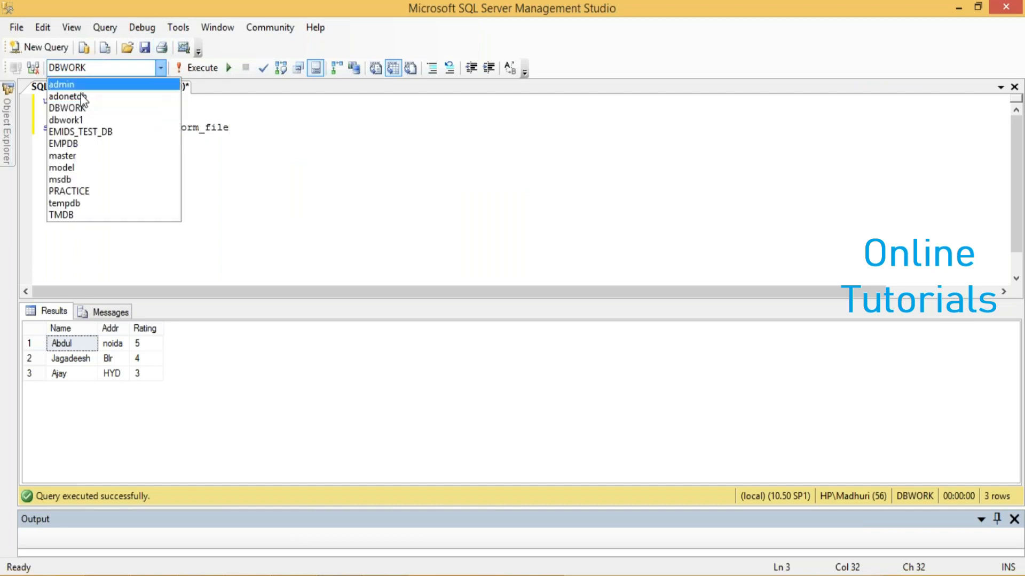
pyautogui.click(72, 132)
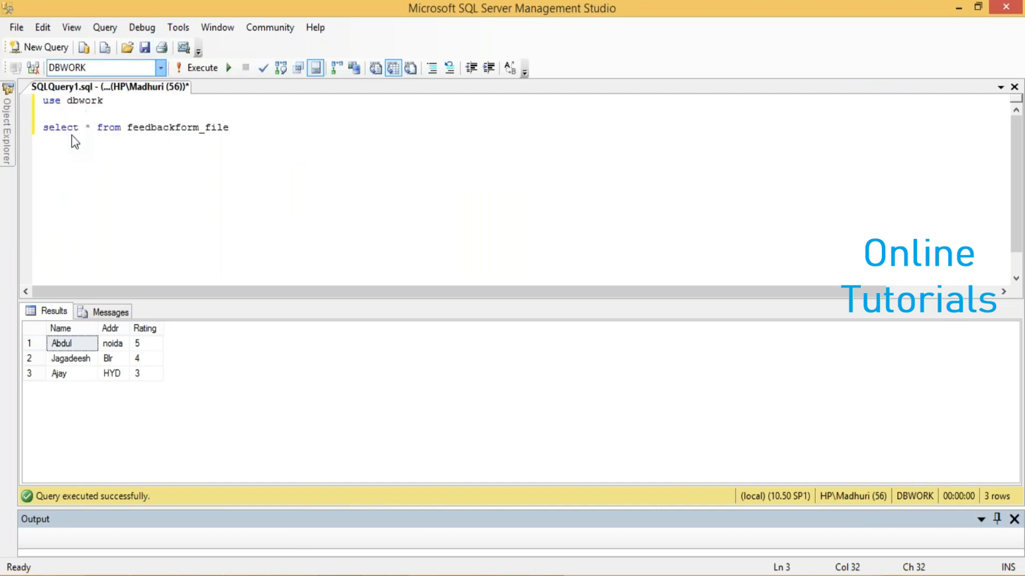
pyautogui.press('Return')
pyautogui.press('Return')
pyautogui.write('selec')
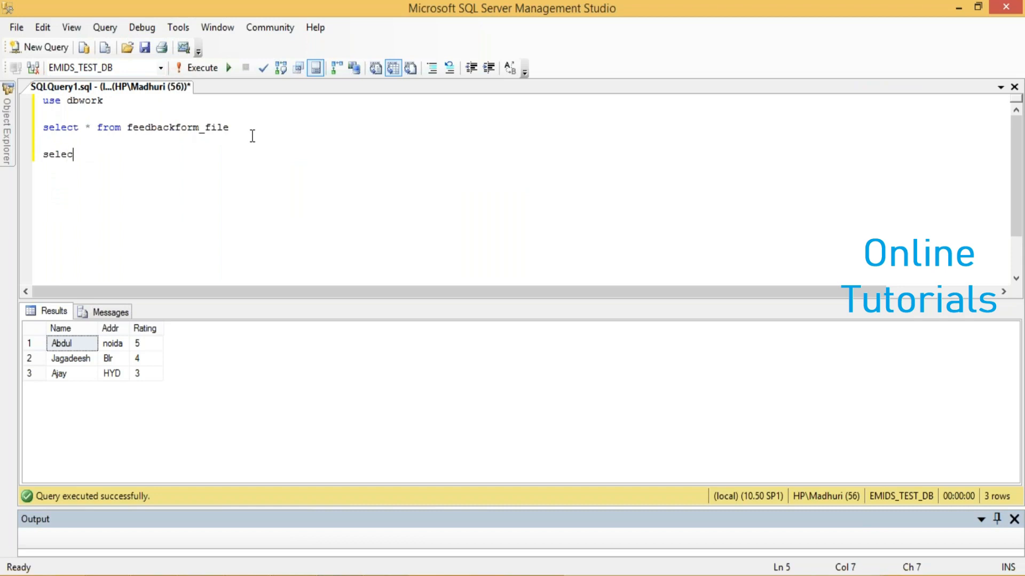
pyautogui.write('t * from emp')
pyautogui.hotkey('shift', 'Home')
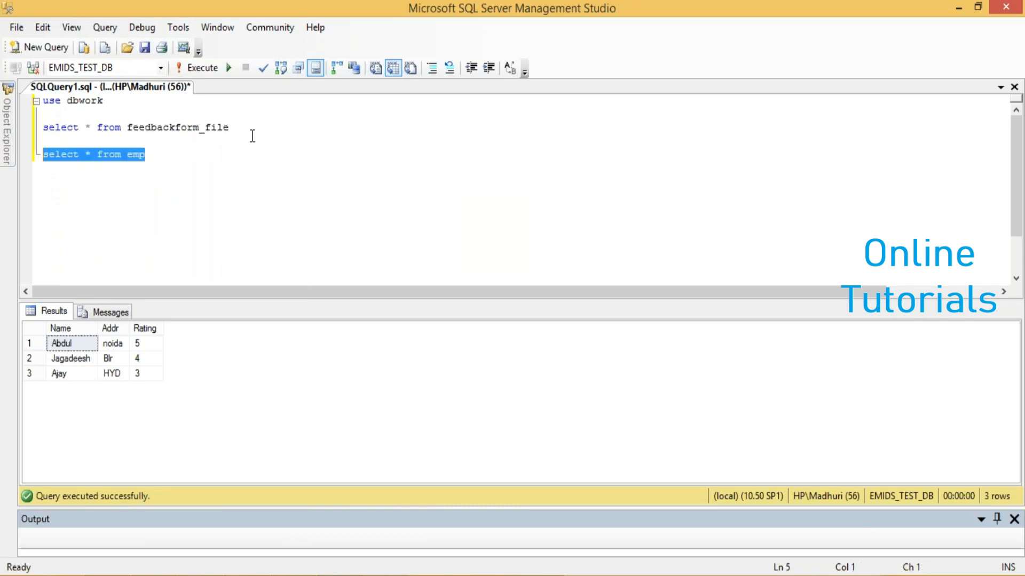
pyautogui.press('F5')
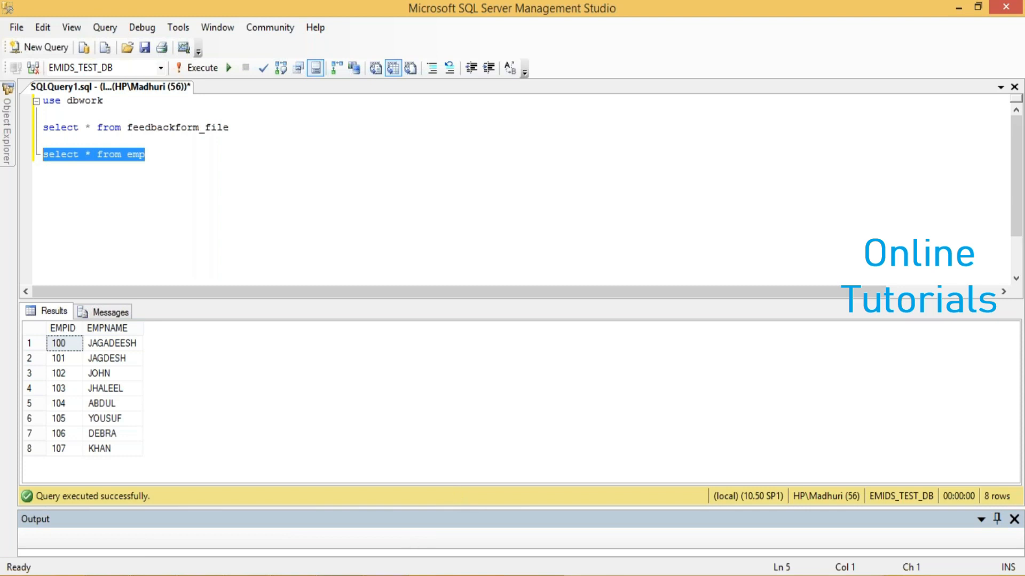
# Back in Visual Studio, rename the new Data Flow Task as table2file
pyautogui.click(386, 575)
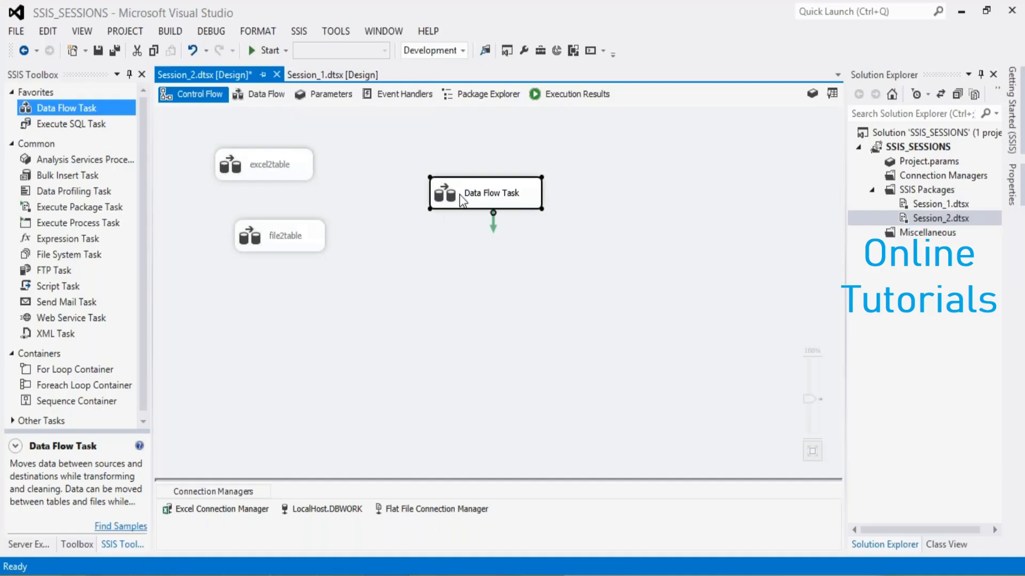
pyautogui.rightClick(460, 196)
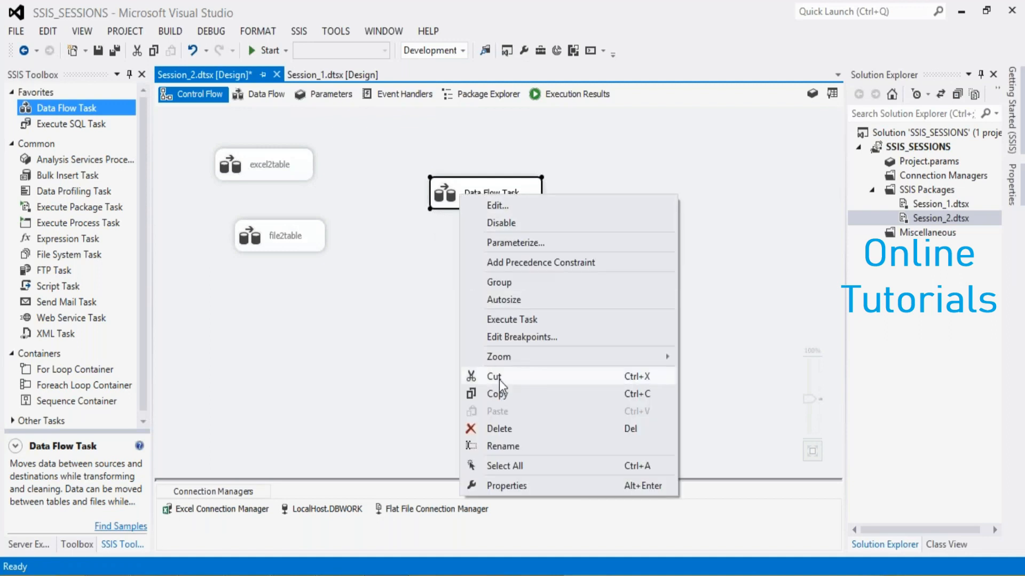
pyautogui.click(501, 447)
pyautogui.write('t')
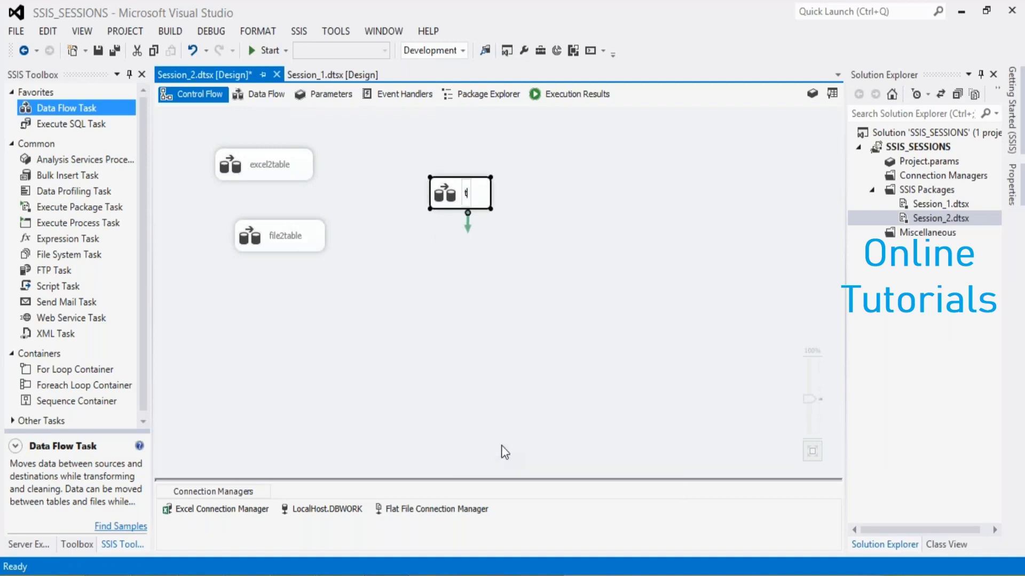
pyautogui.write('able2file')
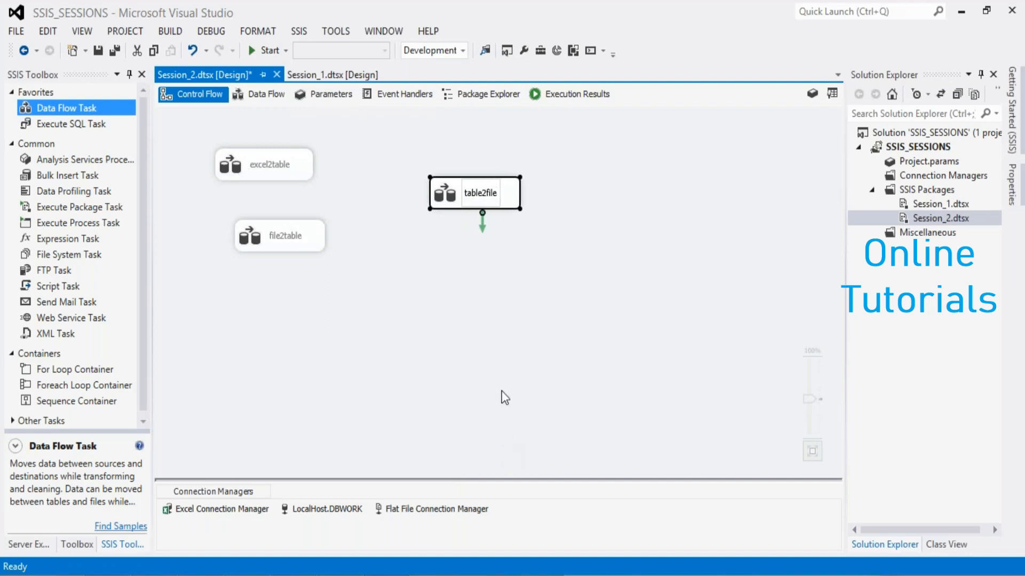
pyautogui.click(517, 329)
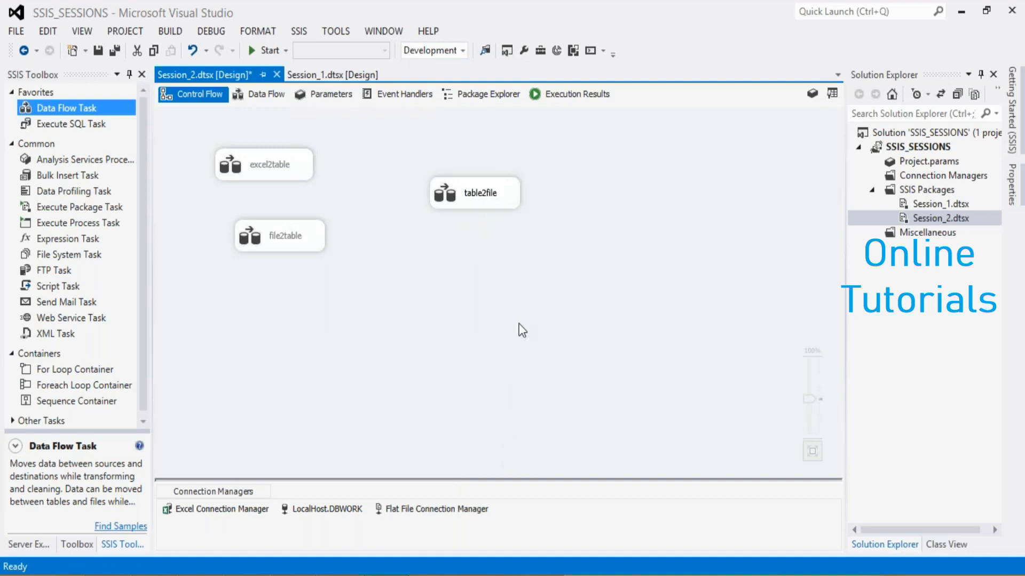
# In the table2file data flow, add an OLE DB Source and a Flat File Destination below it, and connect the source to the destination
pyautogui.doubleClick(476, 193)
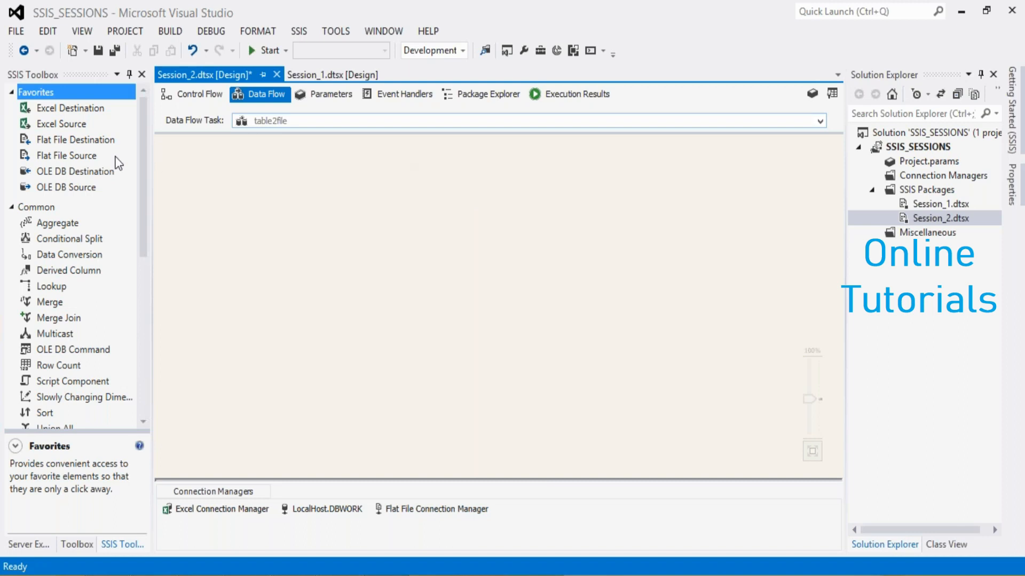
pyautogui.moveTo(86, 190); pyautogui.dragTo(463, 192)
pyautogui.click(258, 295)
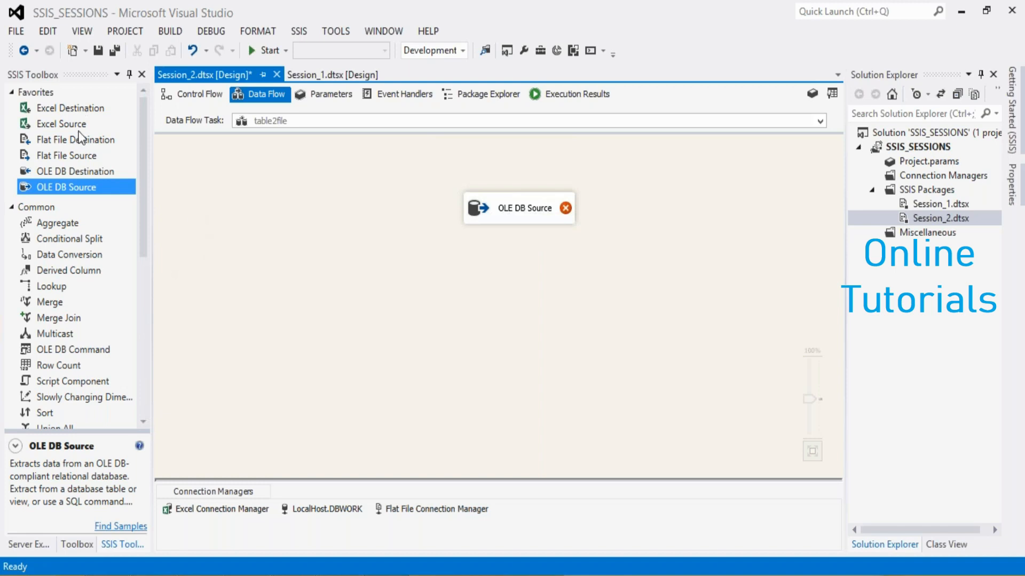
pyautogui.moveTo(75, 139); pyautogui.dragTo(337, 274)
pyautogui.moveTo(492, 256); pyautogui.dragTo(492, 280)
pyautogui.click(523, 210)
pyautogui.moveTo(527, 244); pyautogui.dragTo(551, 286)
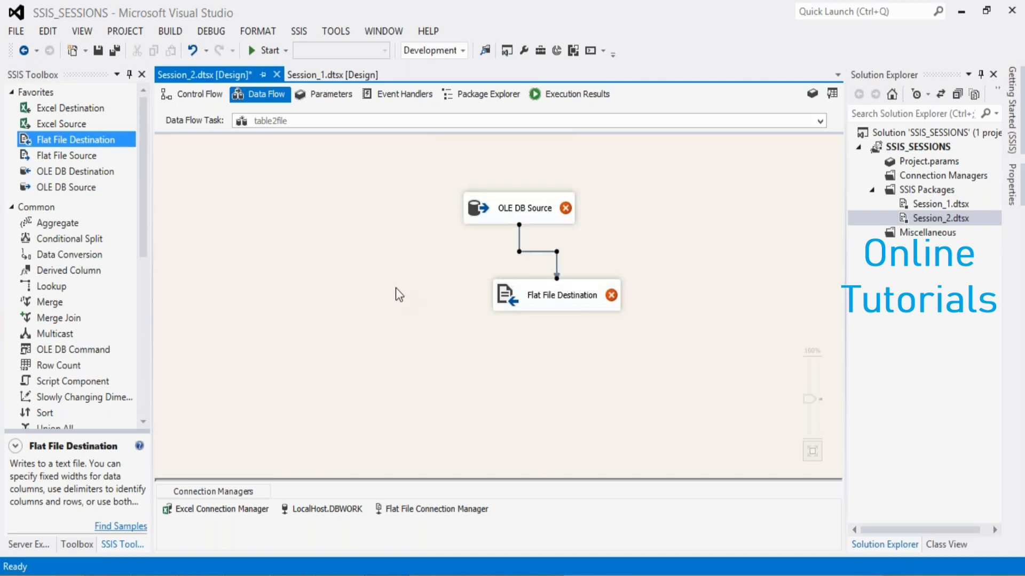
# From the OLE DB Source's settings, define a new connection with server name "." and the EMIDS_TEST_DB database
pyautogui.click(501, 213)
pyautogui.doubleClick(502, 213)
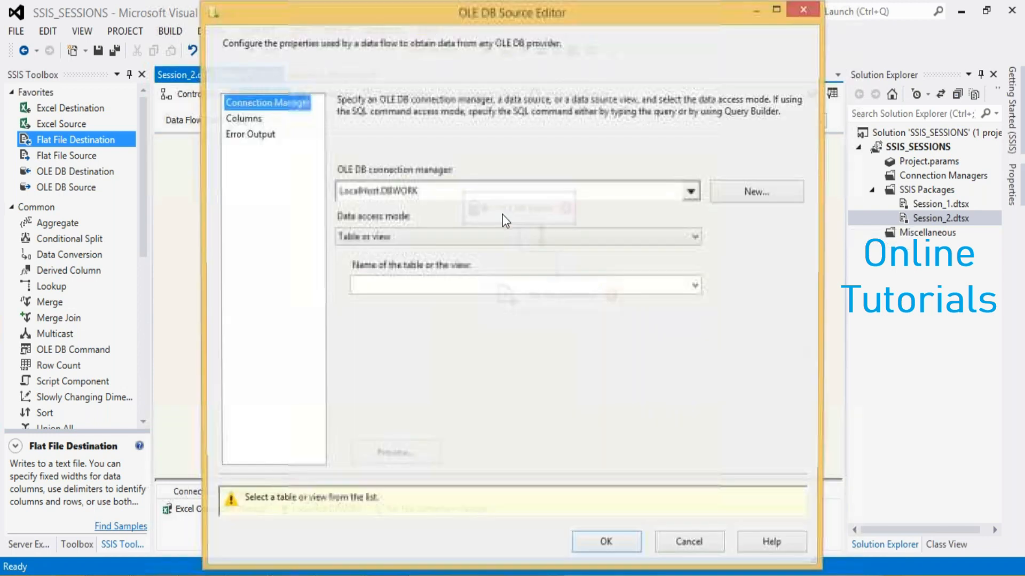
pyautogui.click(690, 194)
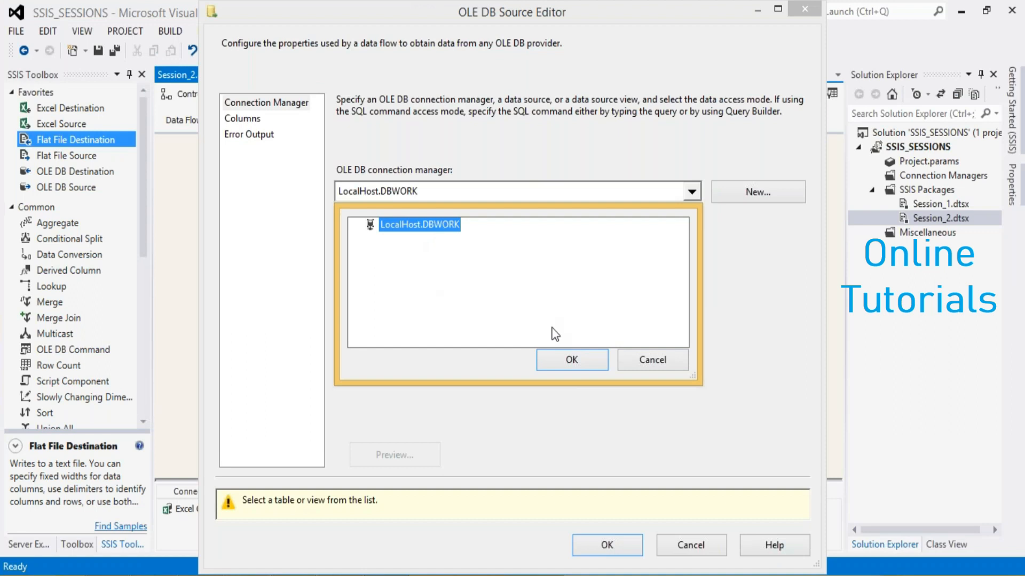
pyautogui.click(651, 364)
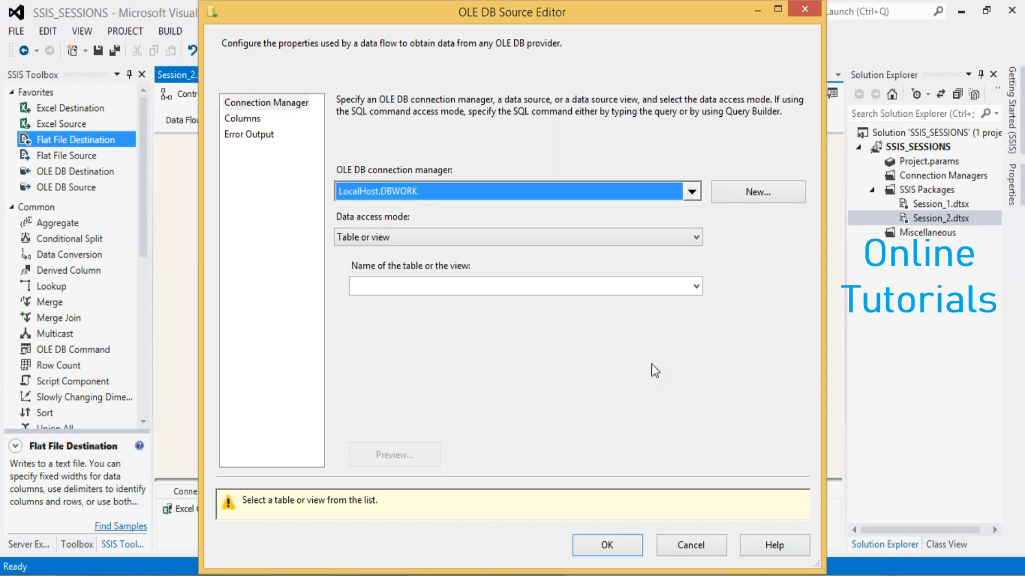
pyautogui.click(750, 191)
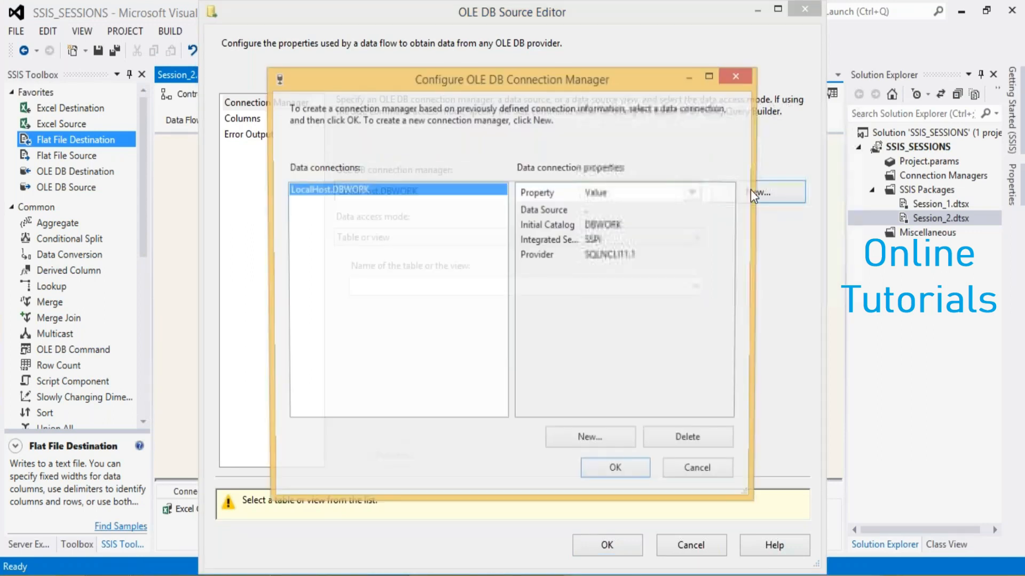
pyautogui.click(601, 443)
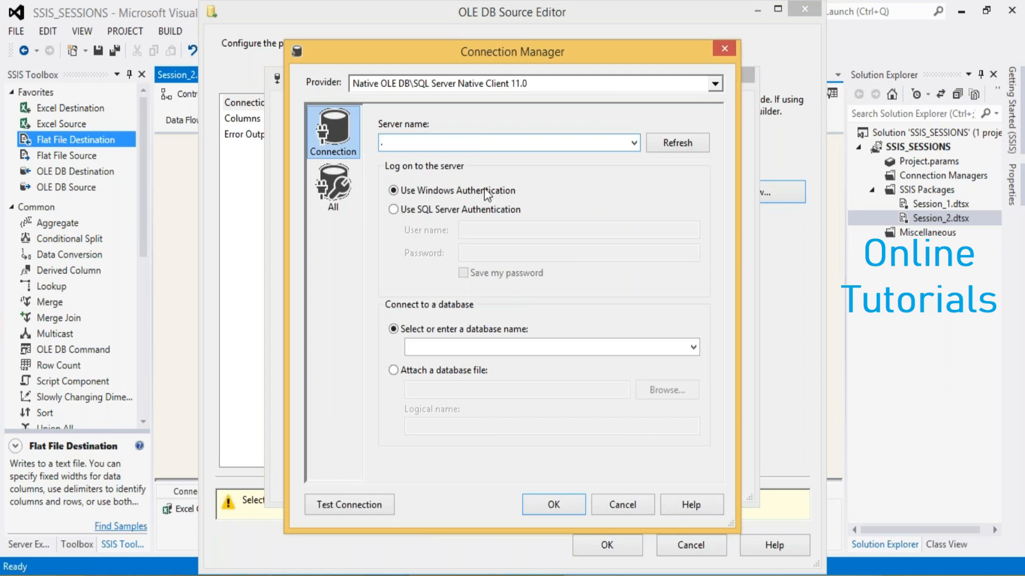
pyautogui.write('.')
pyautogui.click(693, 347)
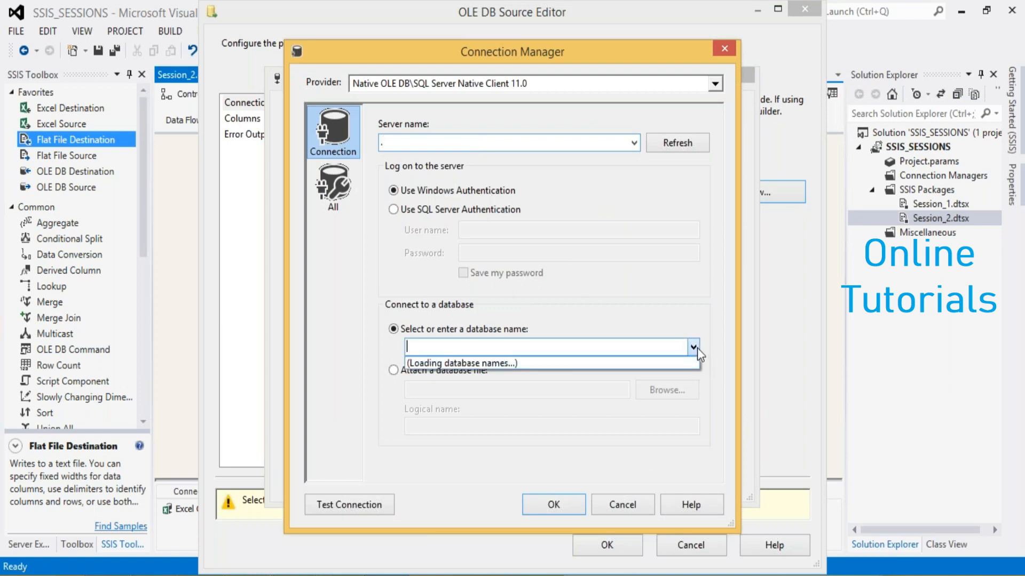
pyautogui.click(696, 348)
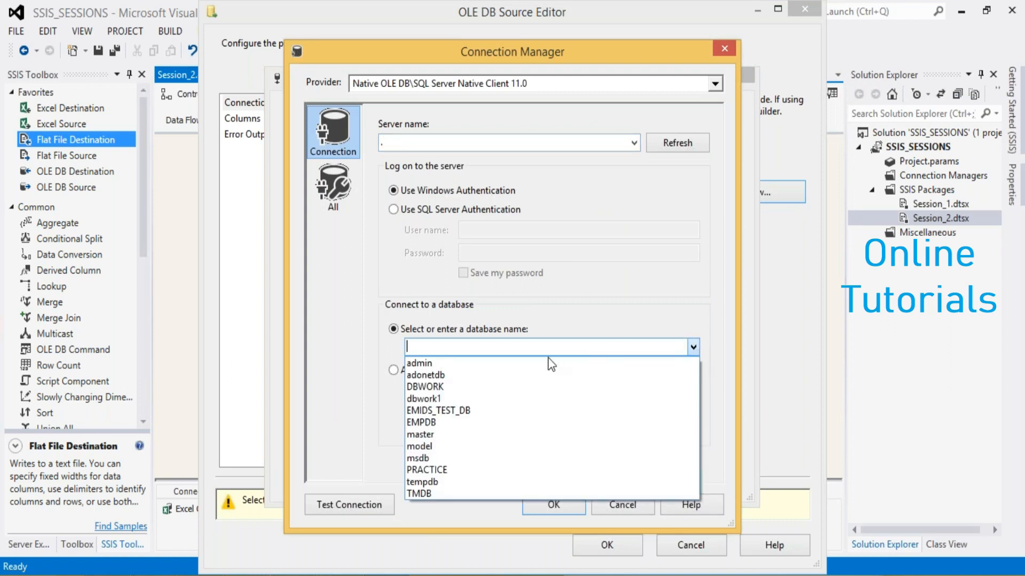
pyautogui.click(485, 411)
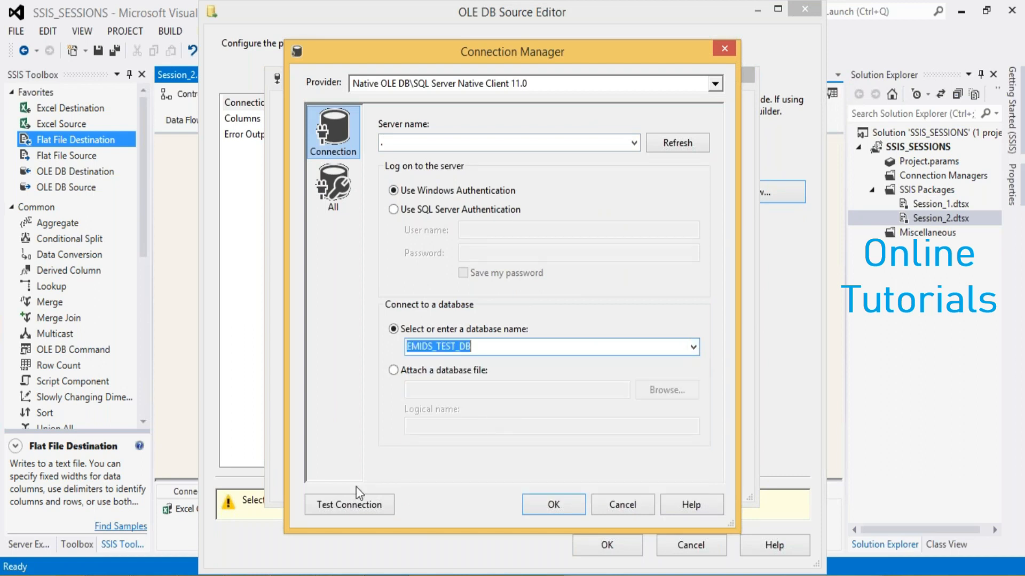
# Test the EMIDS_TEST_DB connection and accept it for the OLE DB Source, opening the source's list of tables
pyautogui.click(351, 505)
pyautogui.click(719, 316)
pyautogui.click(553, 505)
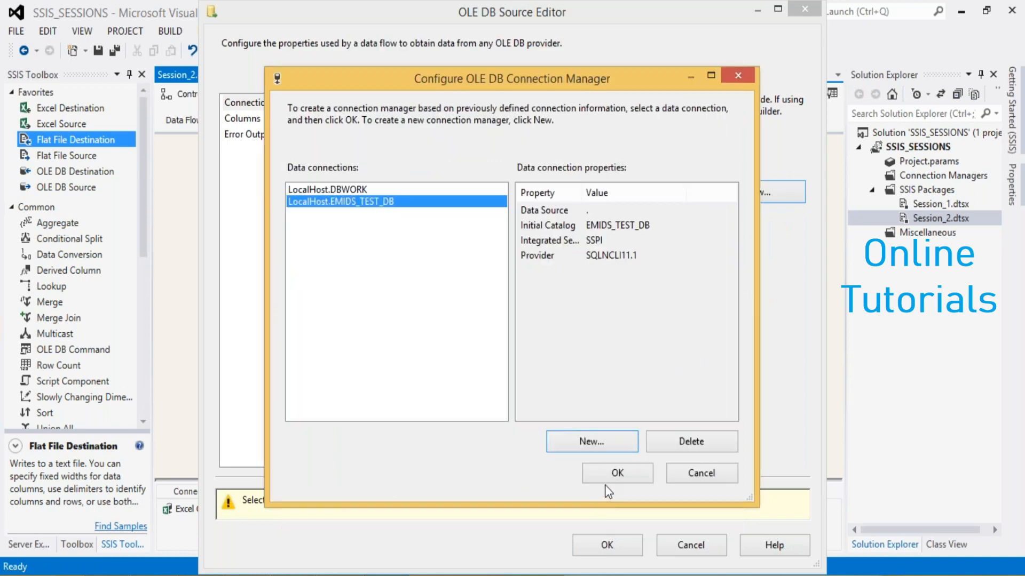
pyautogui.click(609, 474)
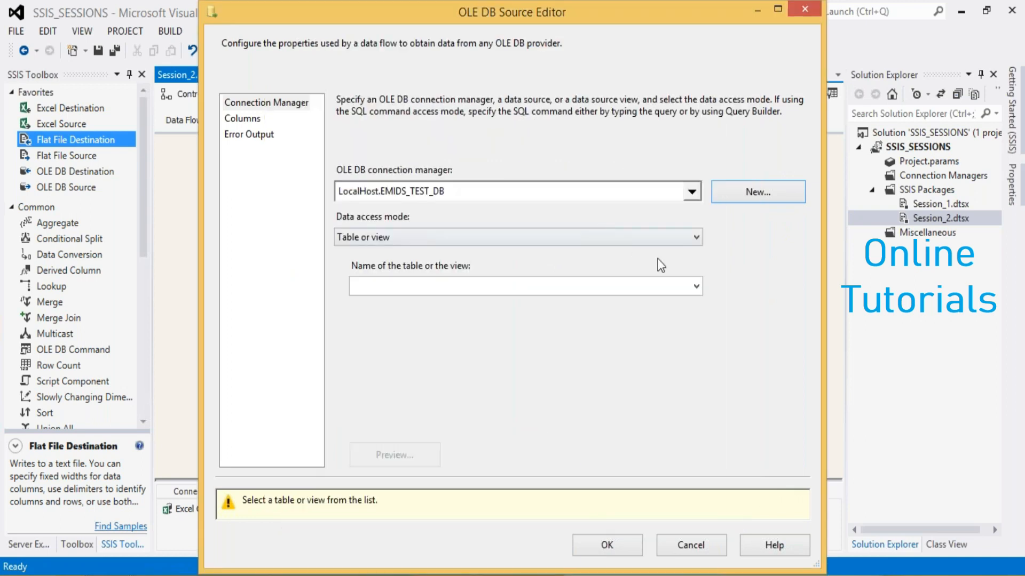
pyautogui.click(699, 290)
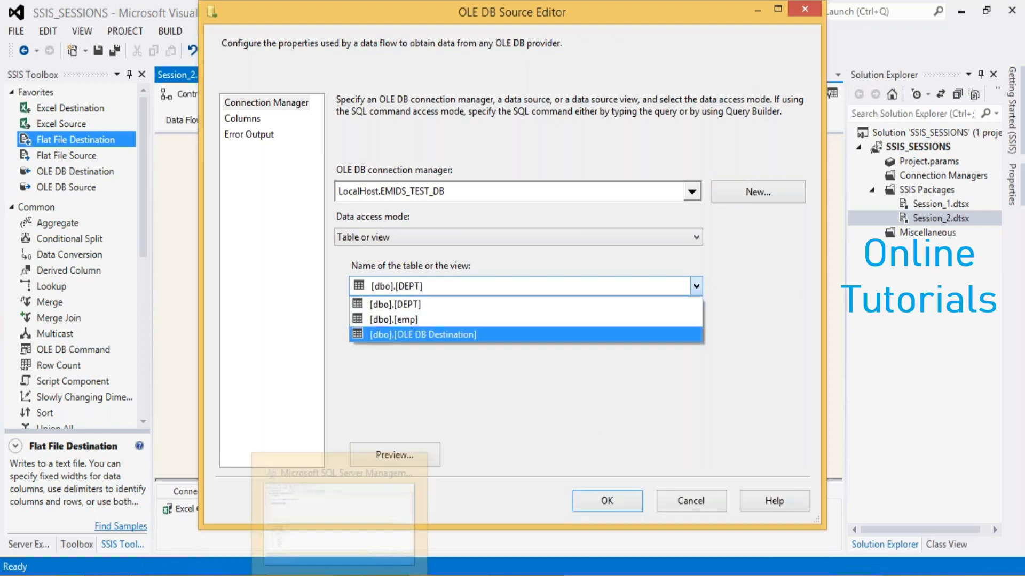
# In SQL Server Management Studio, execute only the select * from feedbackform_file query against EMIDS_TEST_DB
pyautogui.click(340, 575)
pyautogui.click(153, 156)
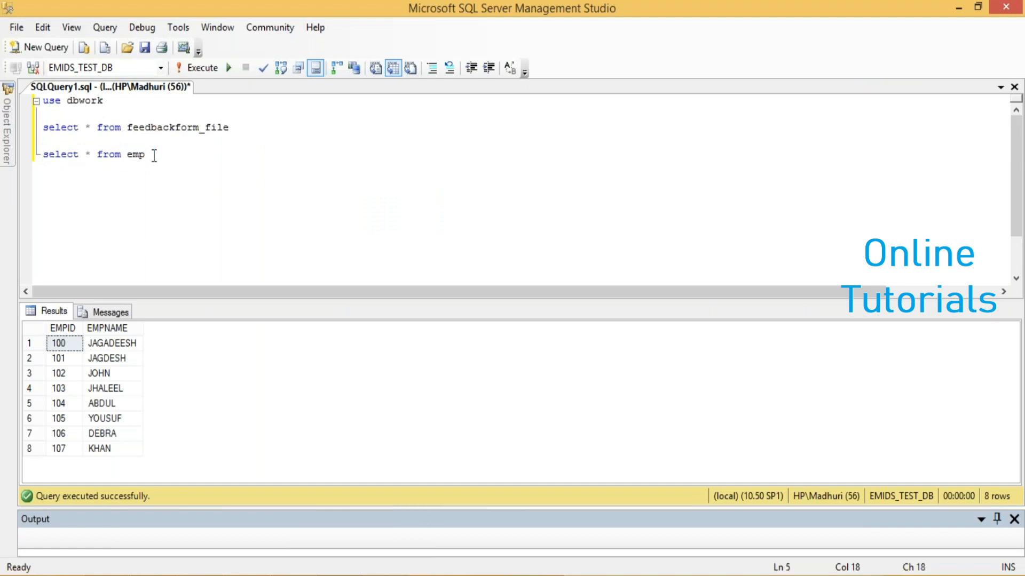
pyautogui.moveTo(154, 156); pyautogui.dragTo(42, 141)
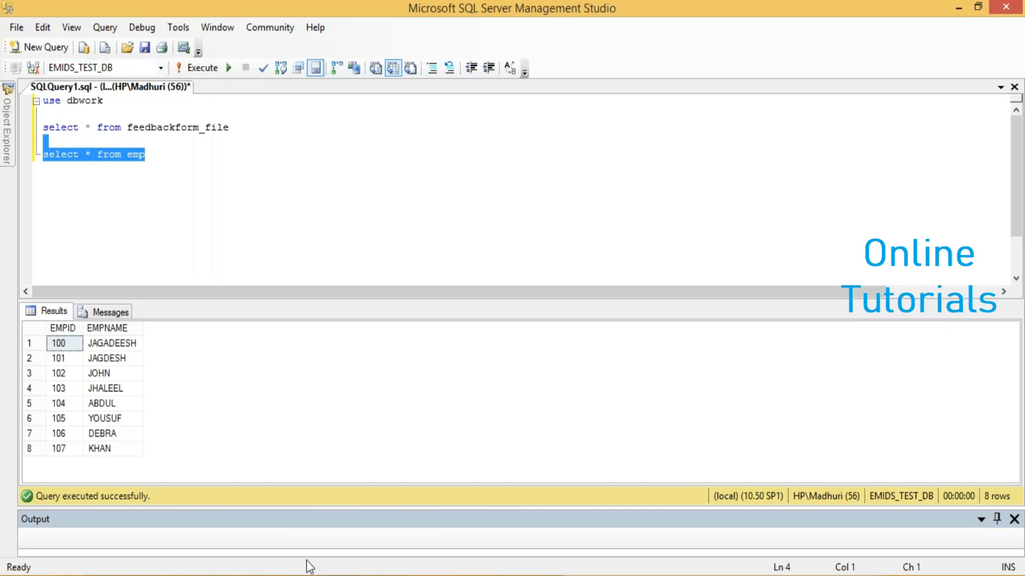
pyautogui.doubleClick(85, 100)
pyautogui.click(140, 133)
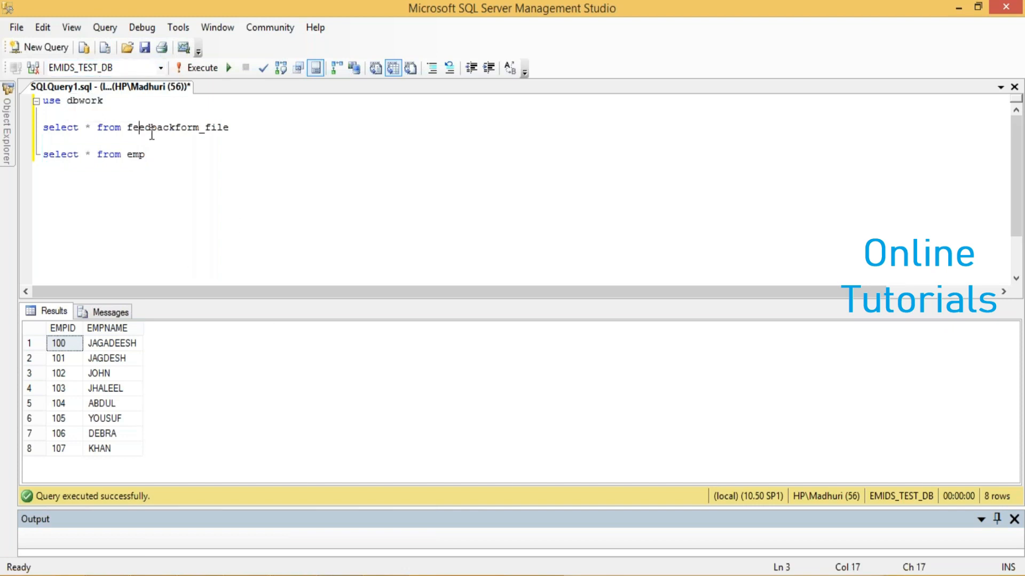
pyautogui.moveTo(240, 128); pyautogui.dragTo(43, 128)
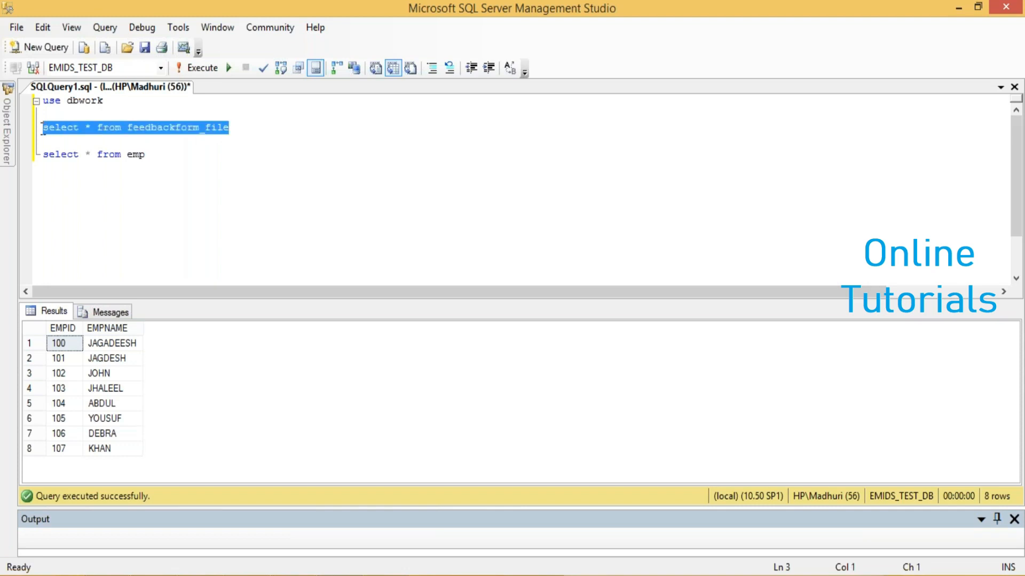
pyautogui.click(197, 63)
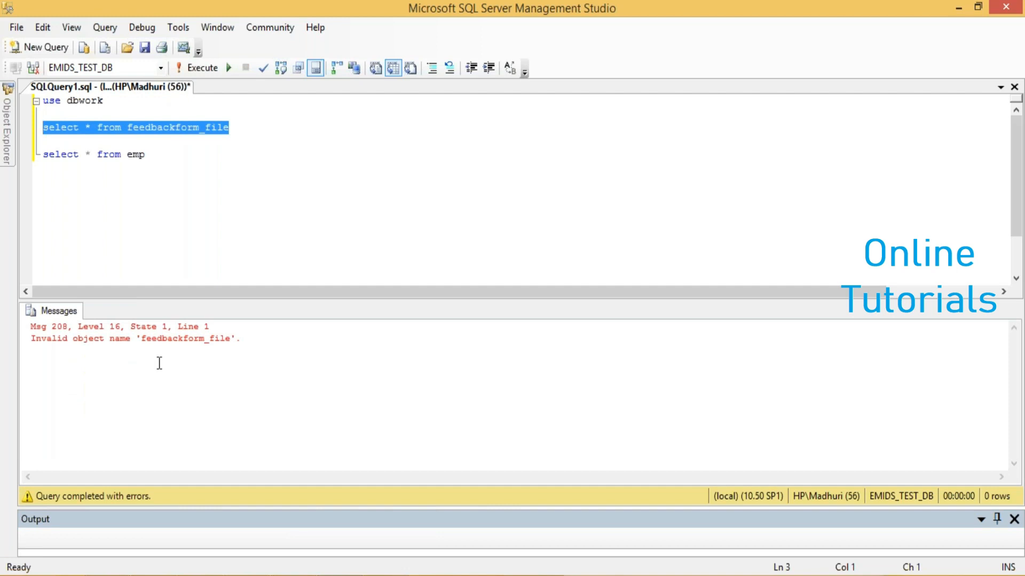
# Execute only the select * from emp query against EMIDS_TEST_DB
pyautogui.click(157, 154)
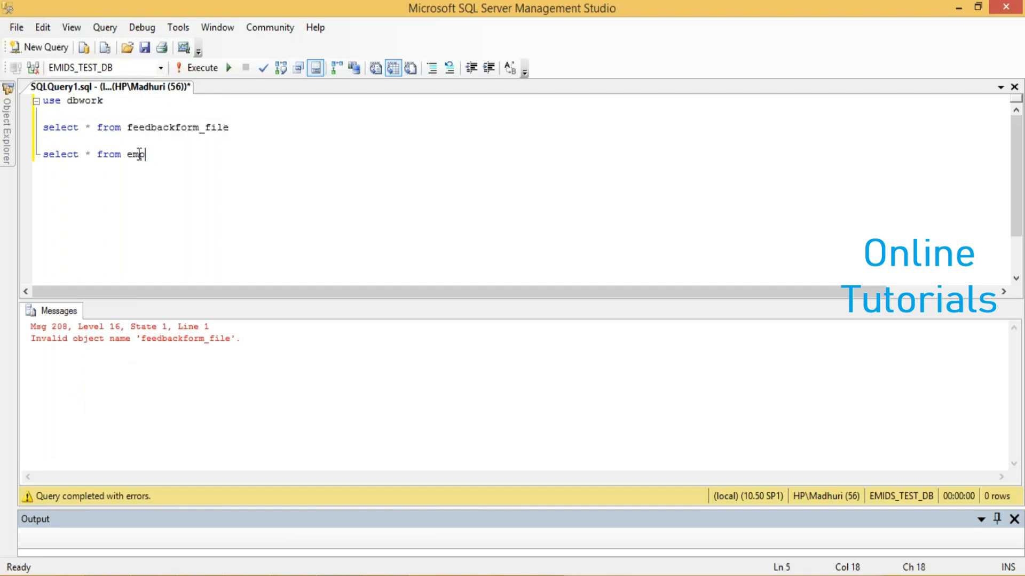
pyautogui.moveTo(156, 154); pyautogui.dragTo(42, 160)
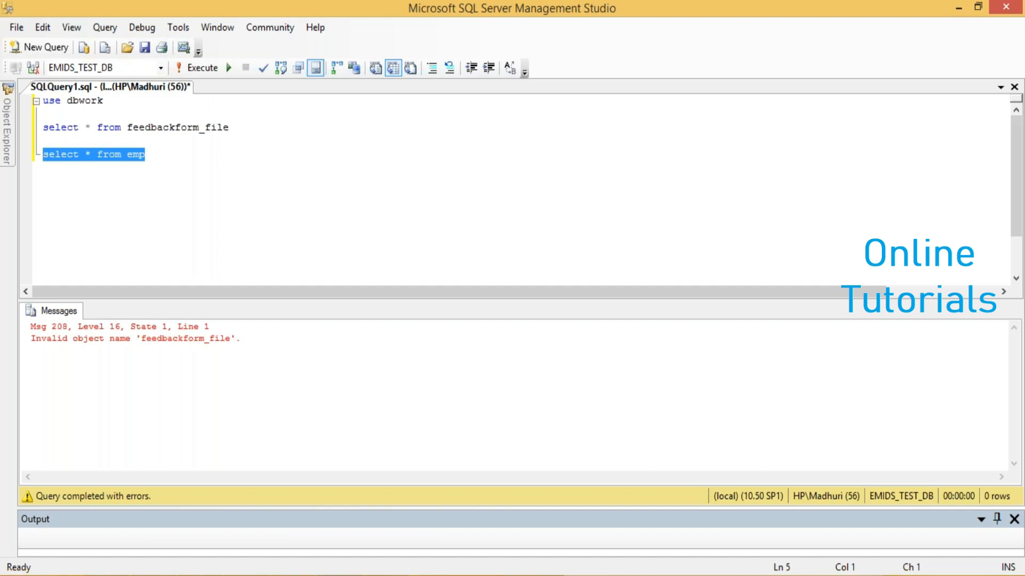
pyautogui.click(179, 73)
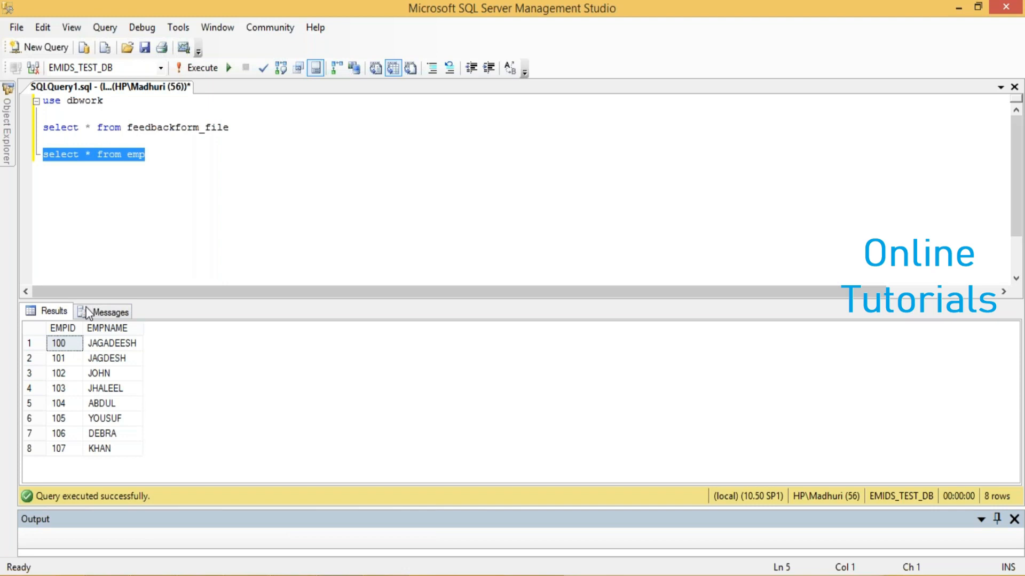
# Delete the use dbwork statement, the feedbackform_file query and the blank lines, keeping only select * from emp
pyautogui.click(150, 160)
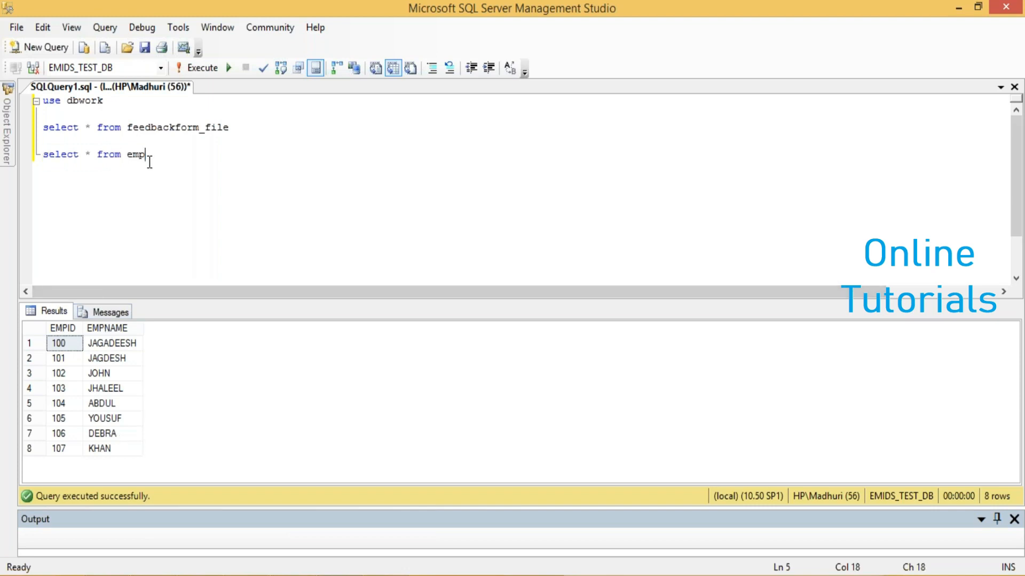
pyautogui.rightClick(149, 160)
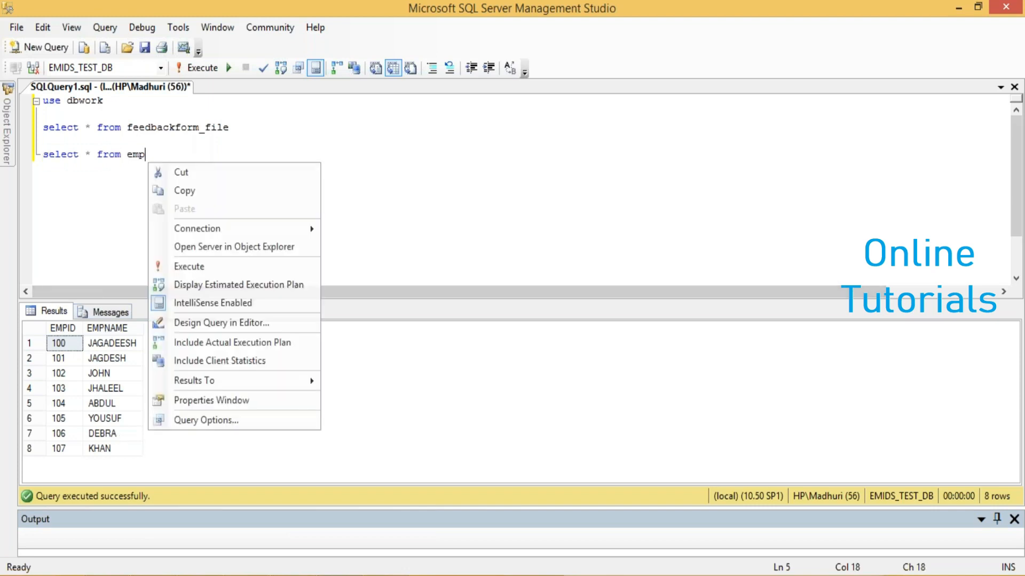
pyautogui.click(230, 127)
pyautogui.moveTo(229, 126); pyautogui.dragTo(37, 98)
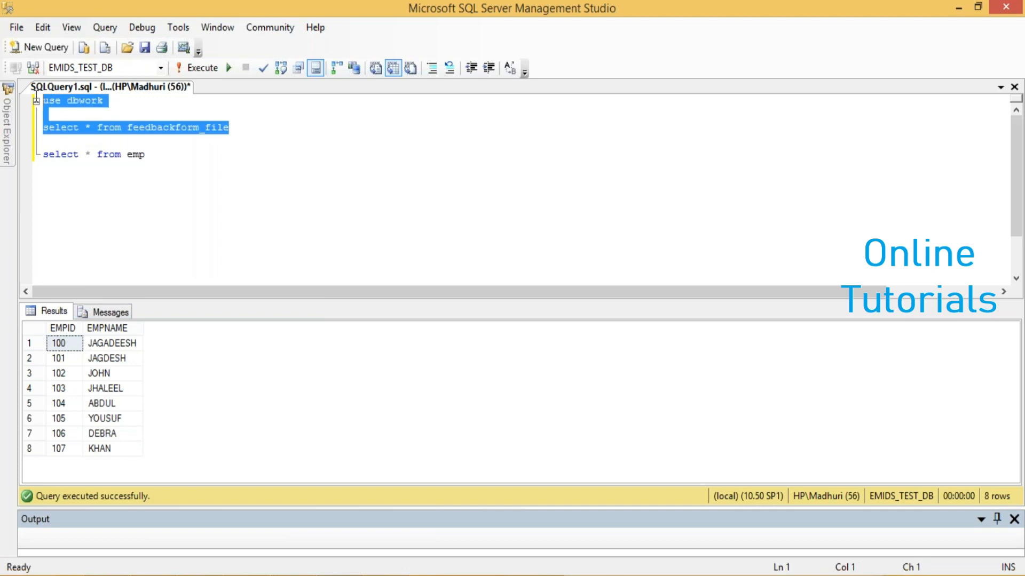
pyautogui.press('Delete')
pyautogui.press('Delete')
pyautogui.press('Delete')
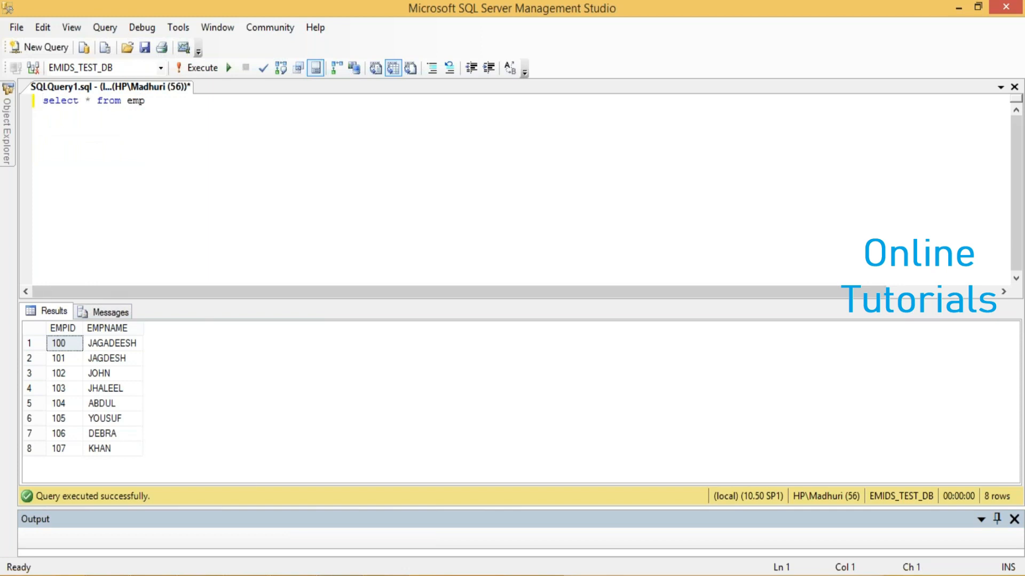
# Back in Visual Studio, choose [dbo].[emp] as the table for the OLE DB Source
pyautogui.moveTo(385, 575)
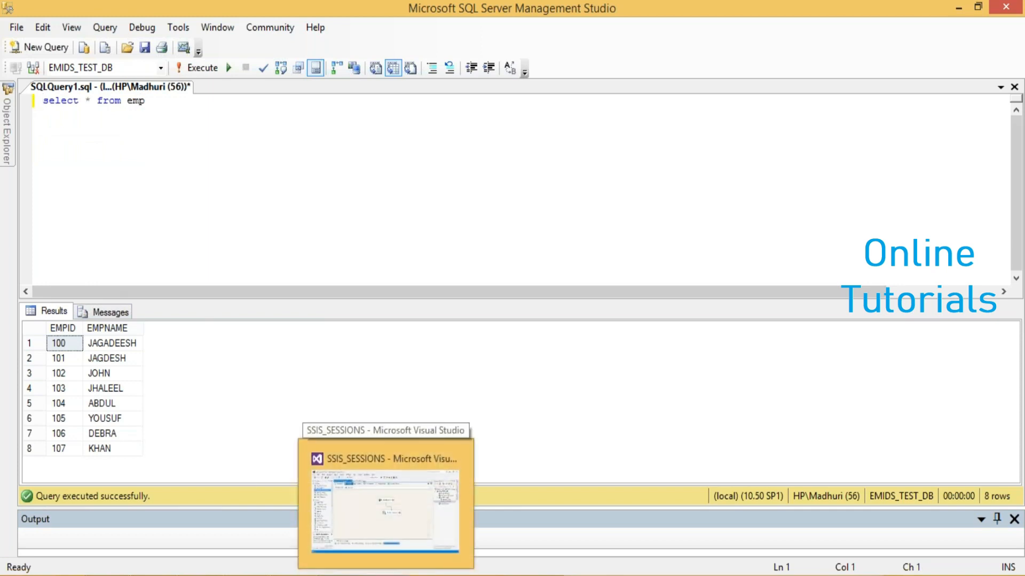
pyautogui.click(438, 457)
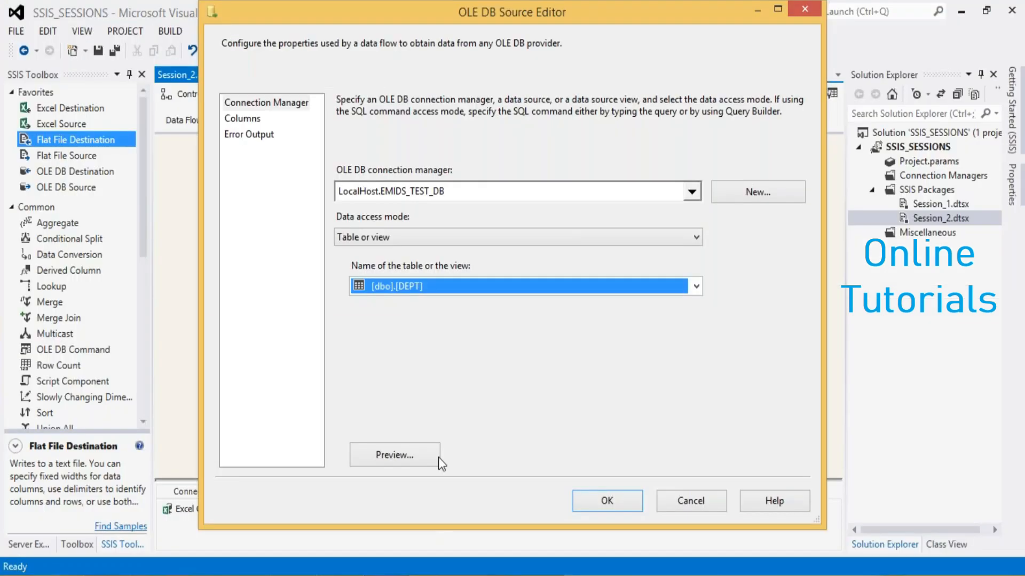
pyautogui.click(697, 287)
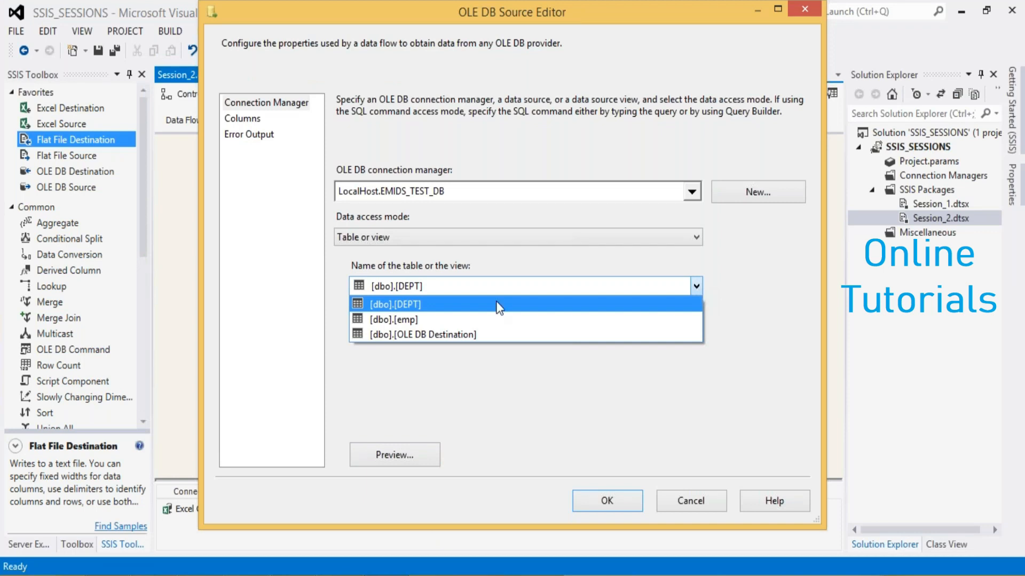
pyautogui.click(405, 319)
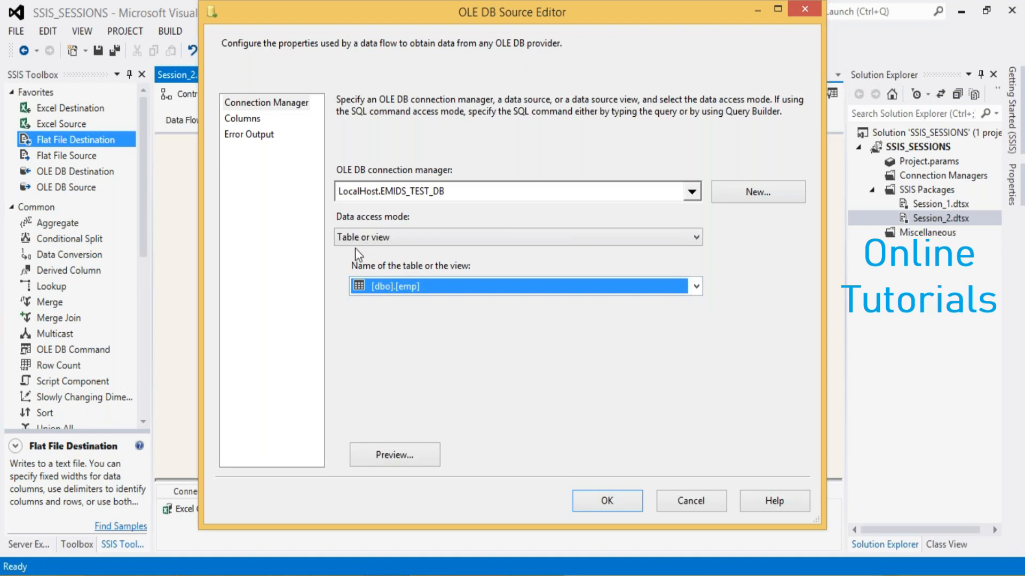
# Check the emp table's EMPID and EMPNAME columns and confirm the OLE DB Source settings
pyautogui.click(251, 121)
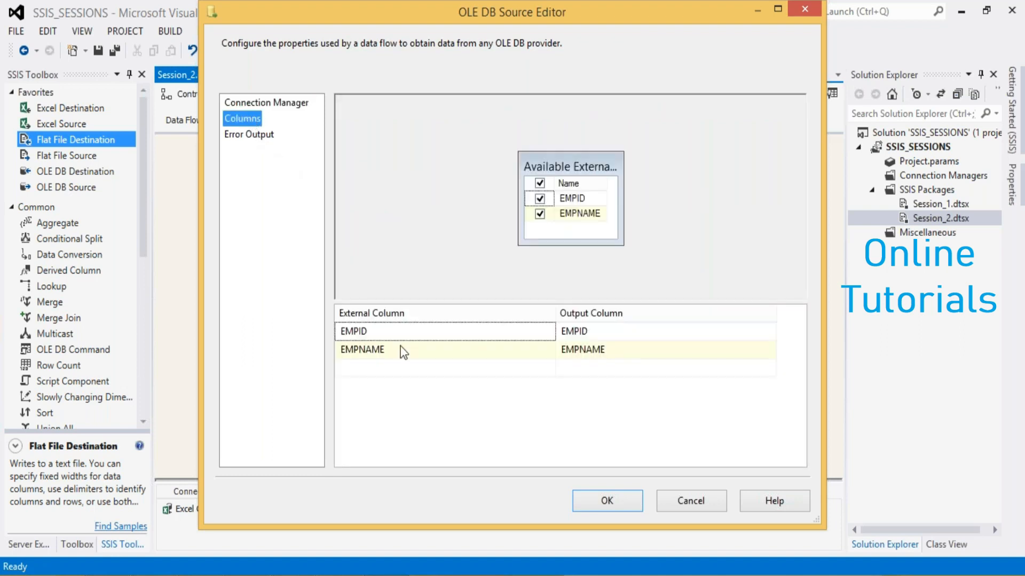
pyautogui.click(592, 511)
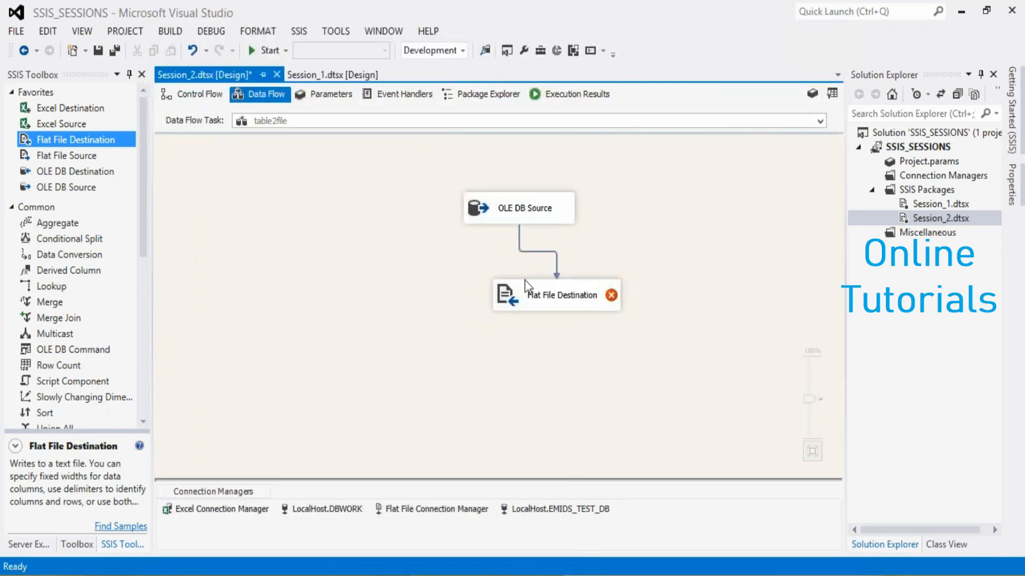
# Start a new Delimited flat file connection manager for the Flat File Destination
pyautogui.moveTo(542, 298)
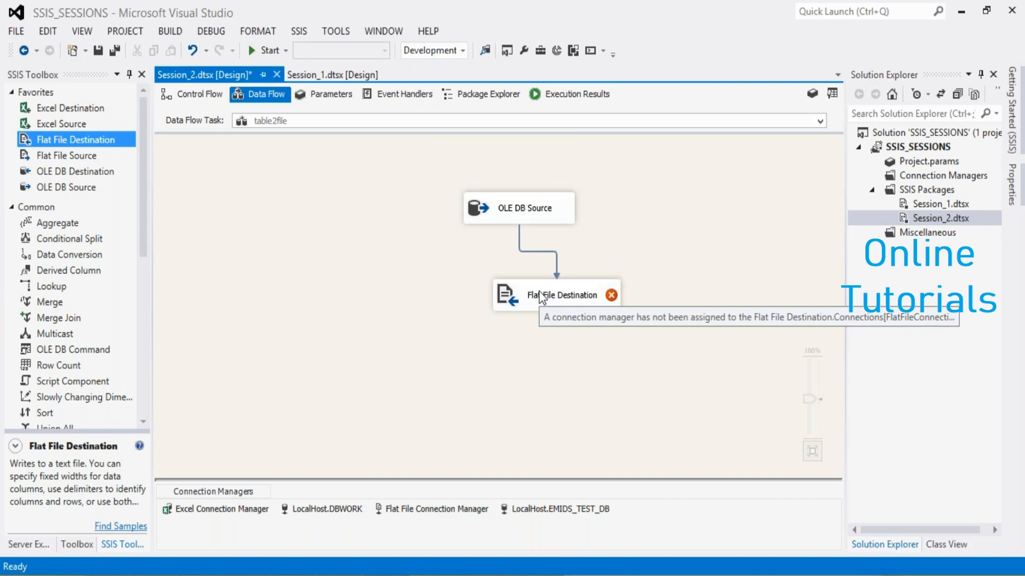
pyautogui.doubleClick(542, 297)
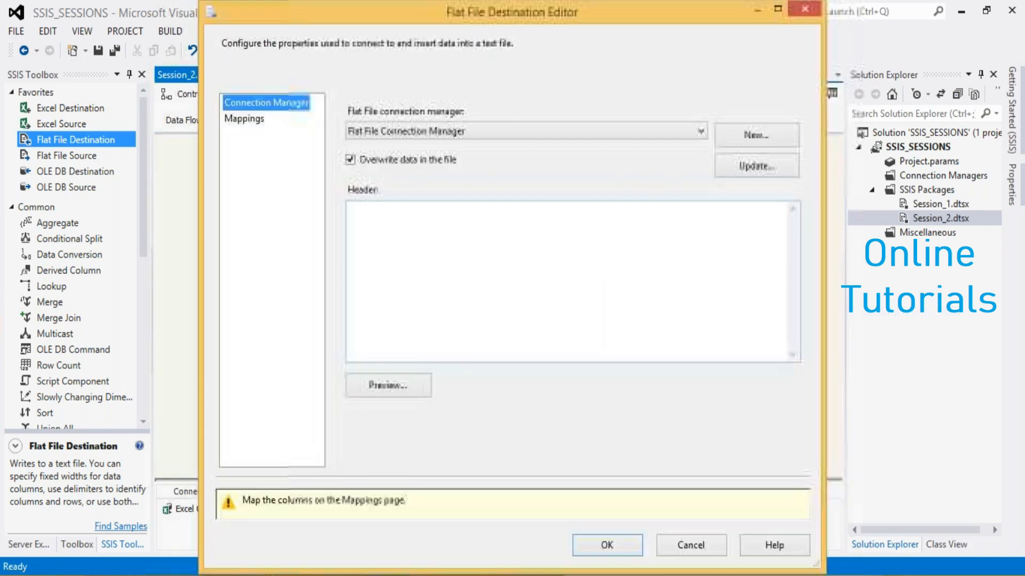
pyautogui.click(731, 135)
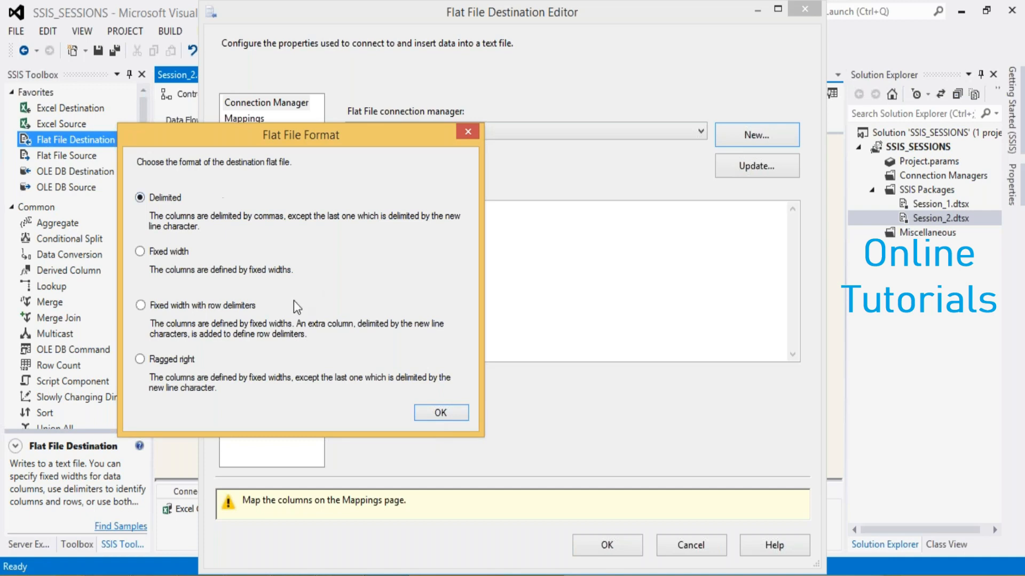
pyautogui.click(438, 414)
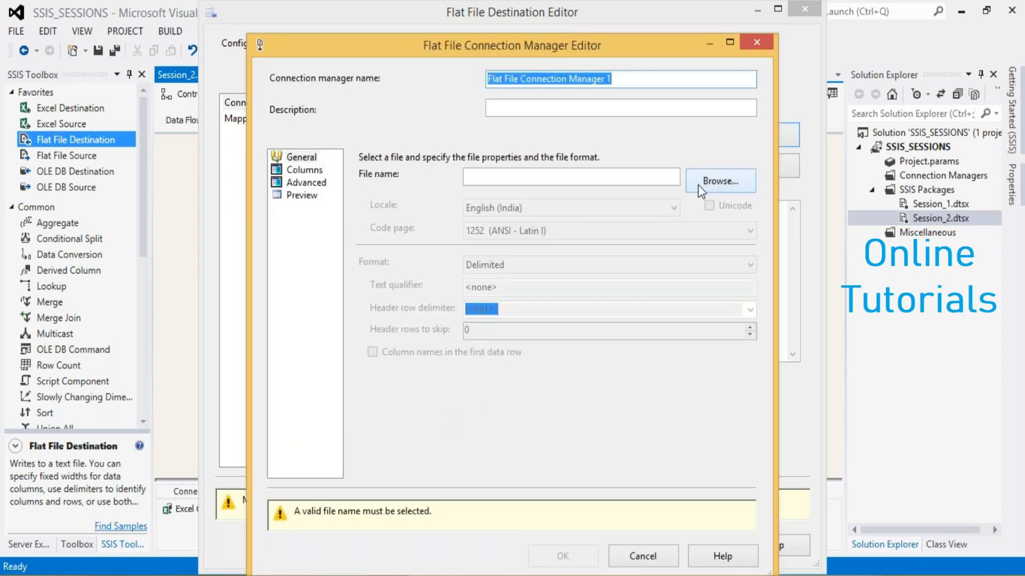
# Set the connection's file to a new text file named EMP in the SSIS files folder, checking that folder in File Explorer
pyautogui.click(700, 184)
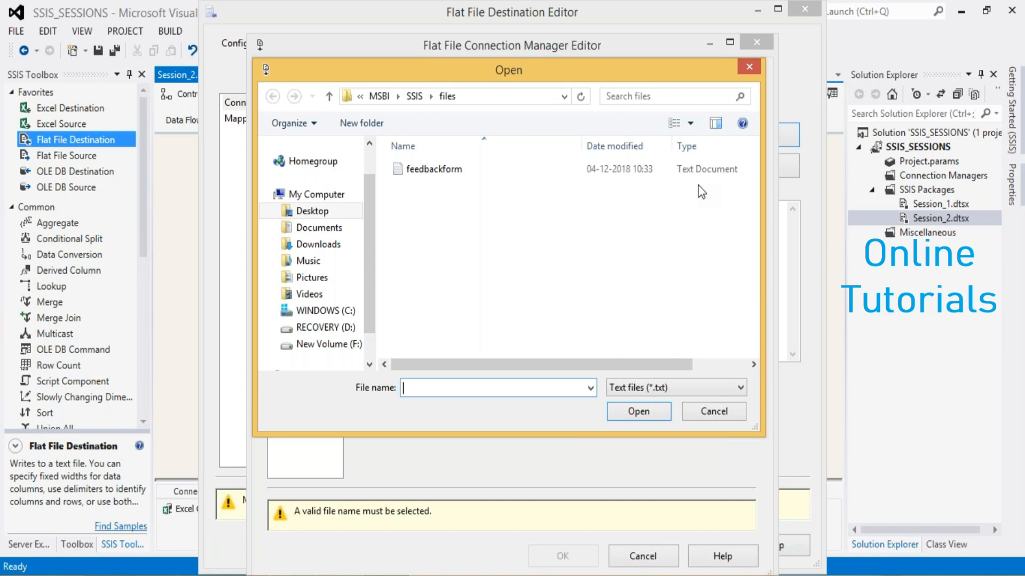
pyautogui.press('super+c')
pyautogui.click(103, 508)
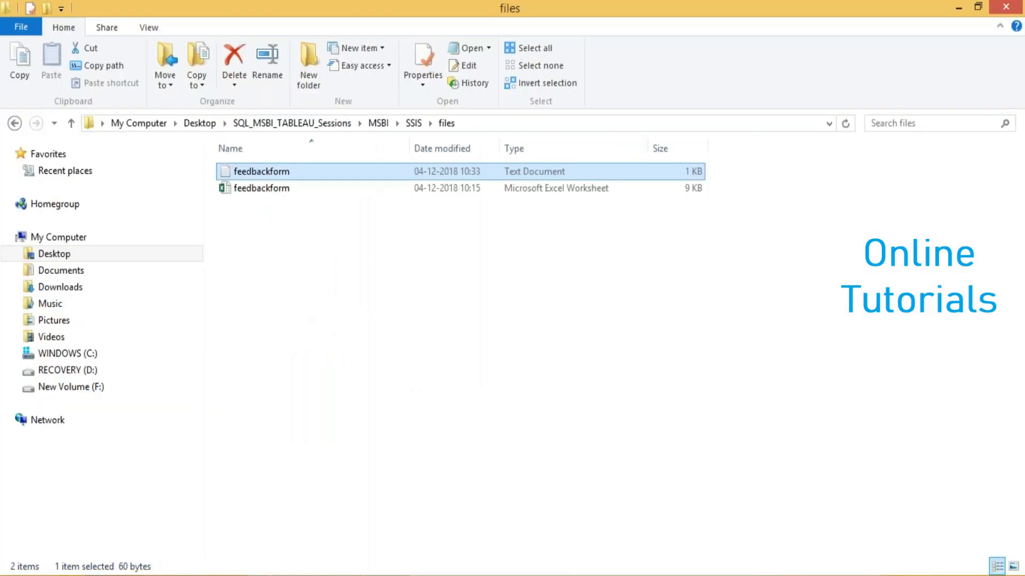
pyautogui.hotkey('alt', 'Tab')
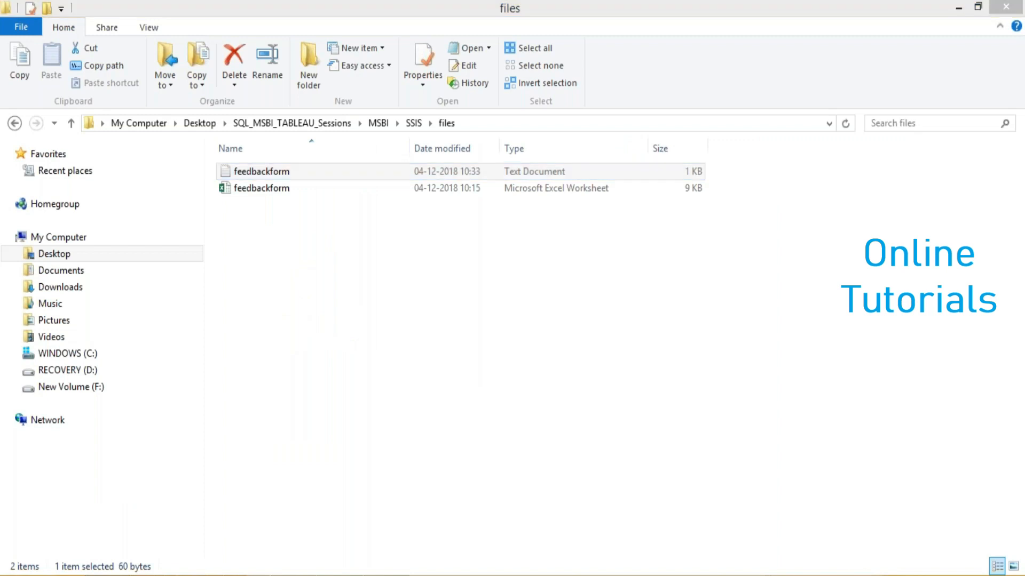
pyautogui.hotkey('alt', 'Tab')
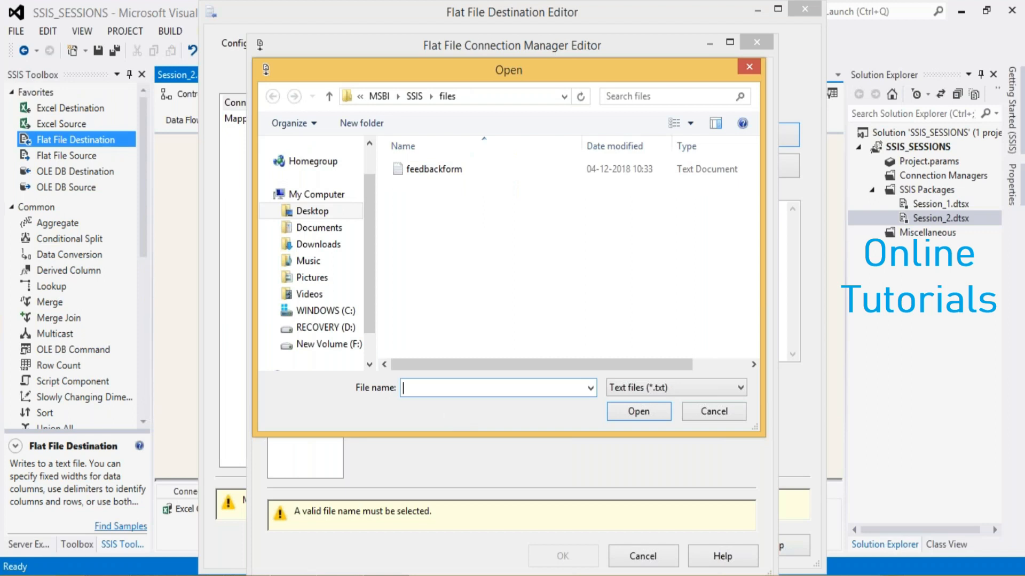
pyautogui.write('EMP')
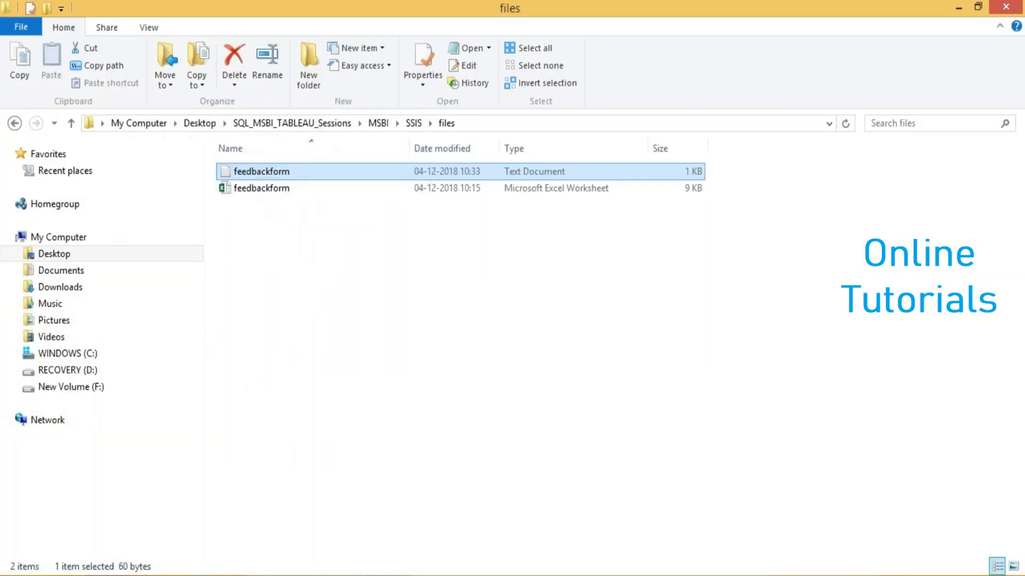
pyautogui.hotkey('alt', 'Tab')
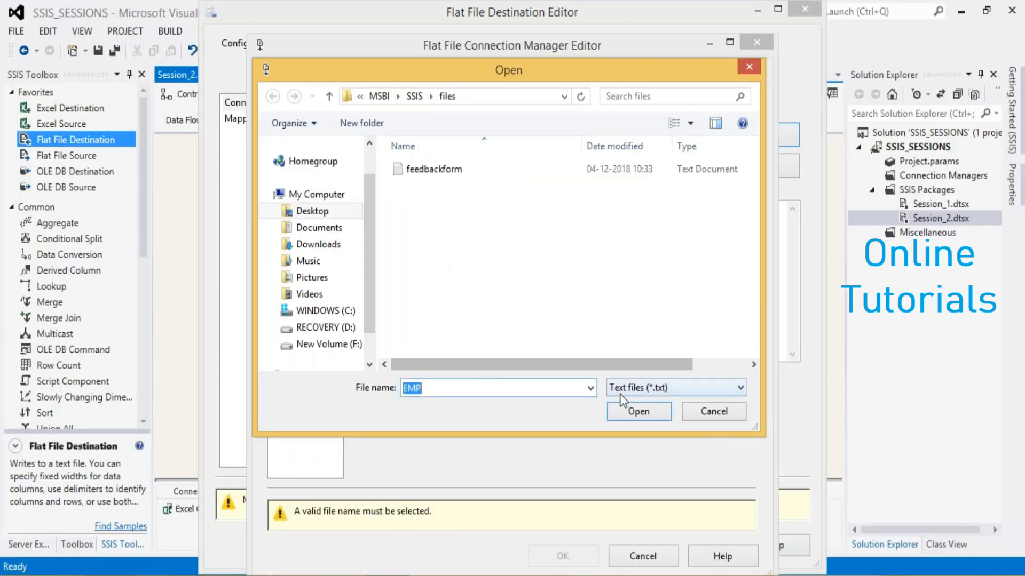
pyautogui.click(639, 414)
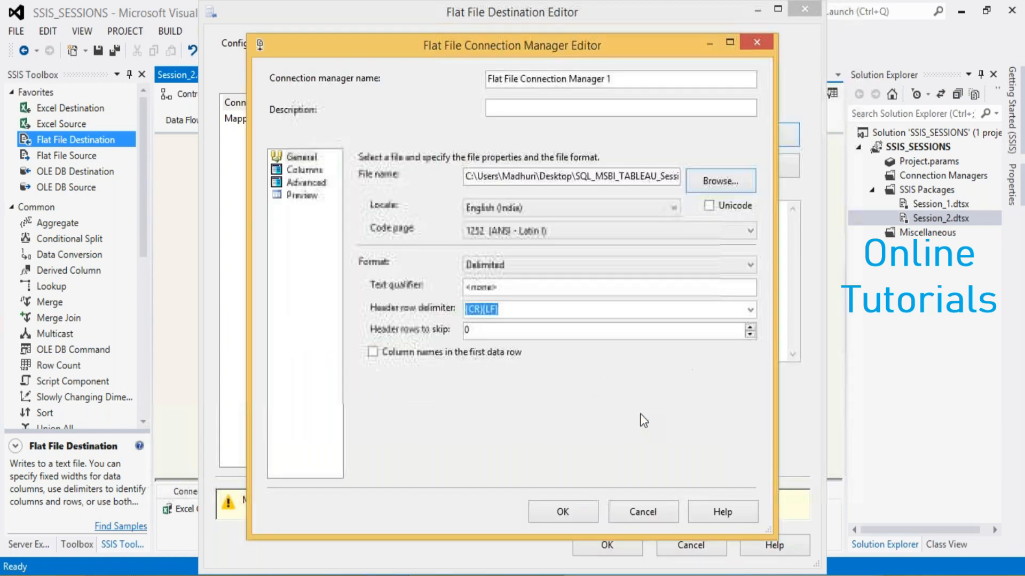
# Compare the connection's column preview with Column names in the first data row enabled and disabled
pyautogui.click(373, 353)
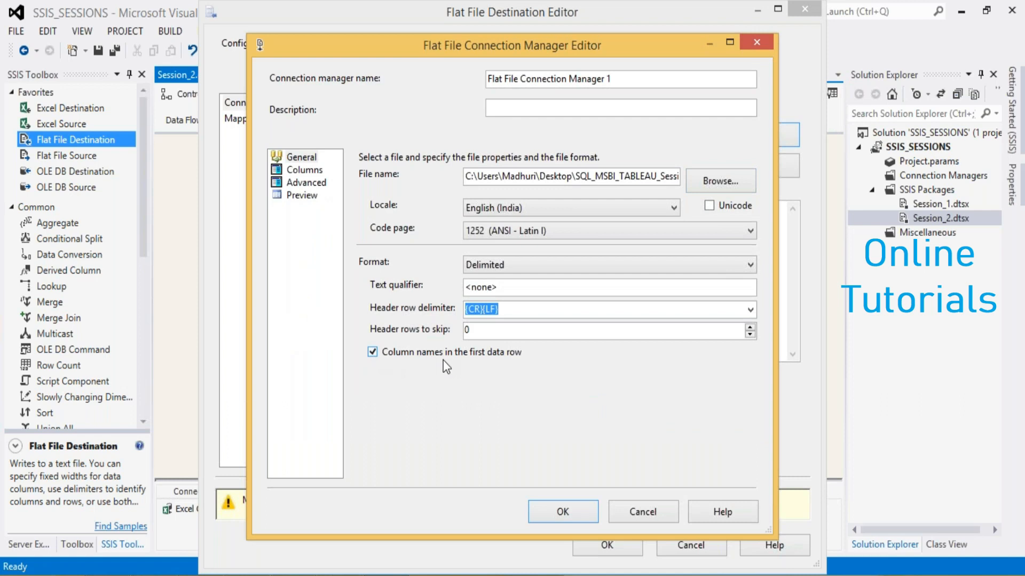
pyautogui.click(304, 172)
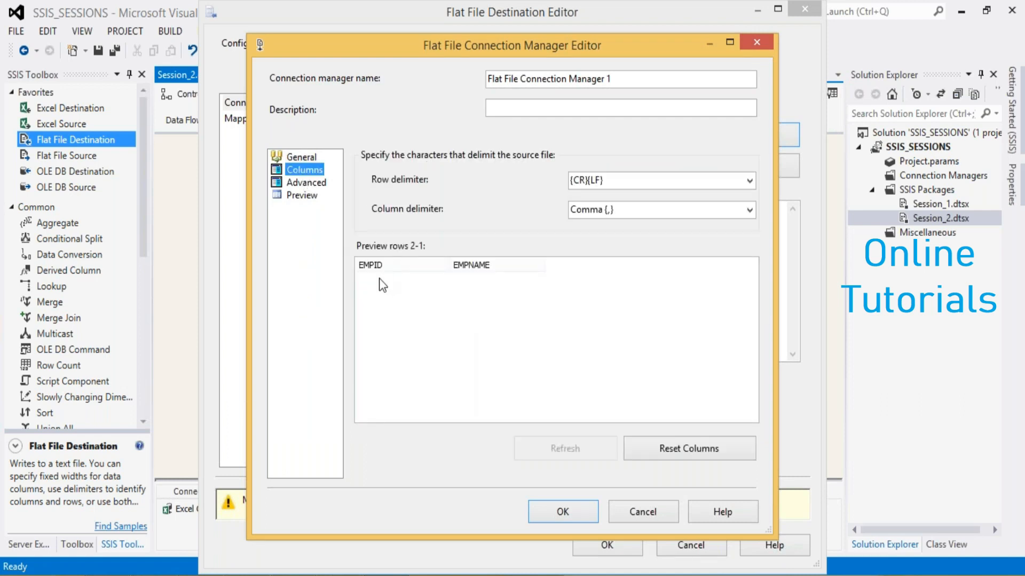
pyautogui.click(301, 158)
pyautogui.click(379, 354)
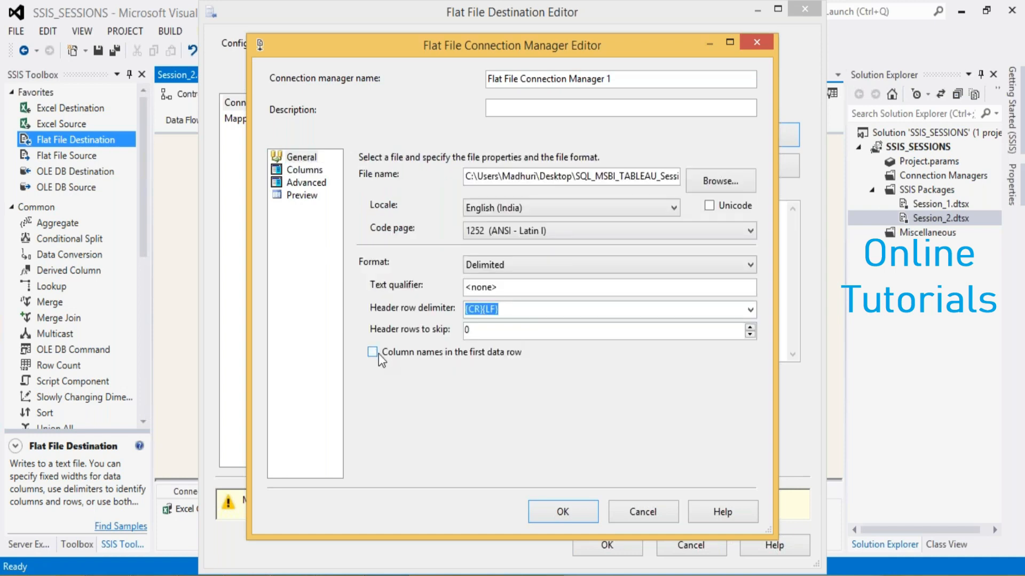
pyautogui.click(295, 174)
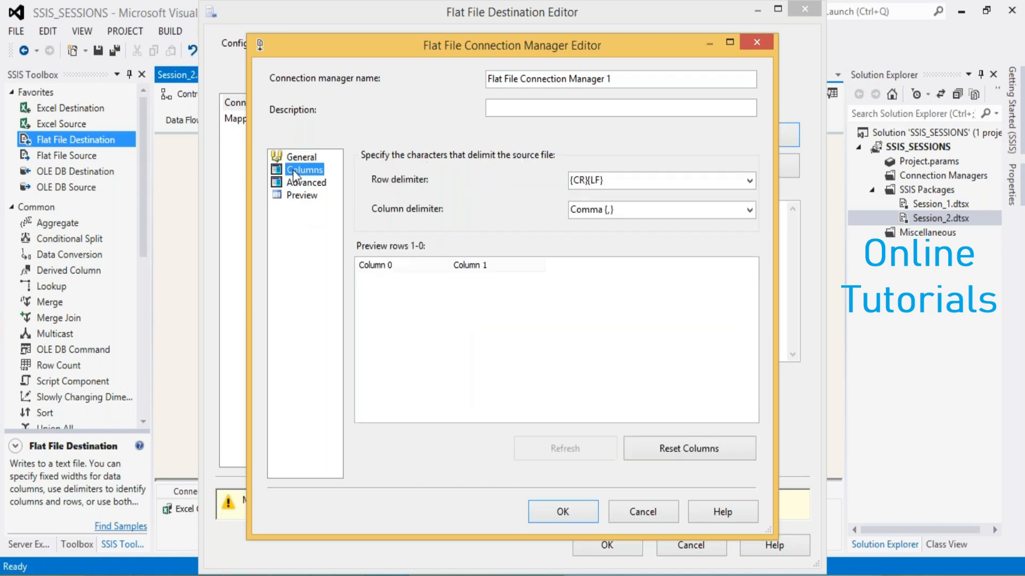
pyautogui.click(369, 271)
# Re-enable Column names in the first data row, recheck the column previews and confirm the connection manager
pyautogui.click(301, 157)
pyautogui.click(373, 352)
pyautogui.click(319, 172)
pyautogui.click(299, 157)
pyautogui.click(302, 169)
pyautogui.click(302, 158)
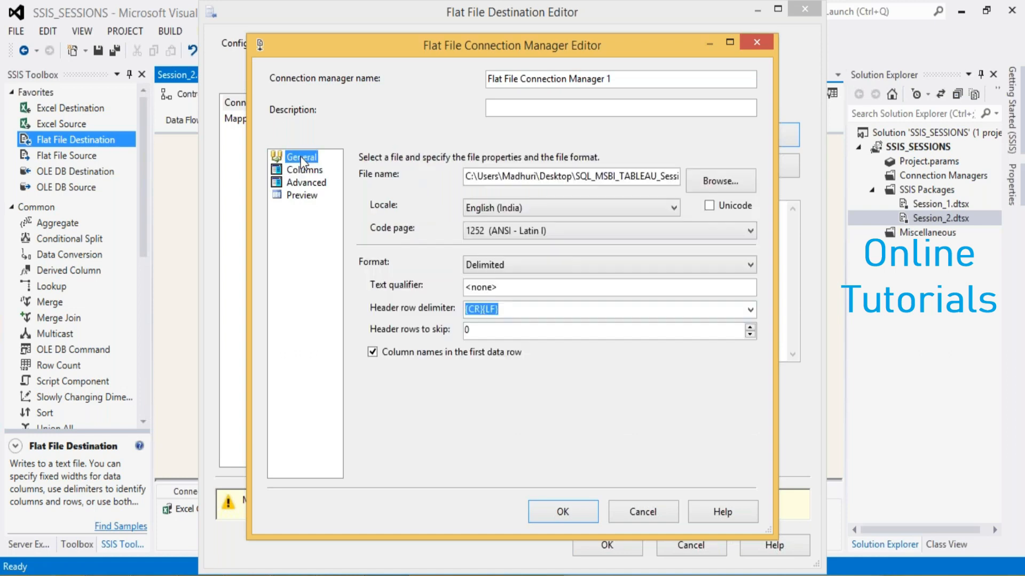
pyautogui.click(303, 196)
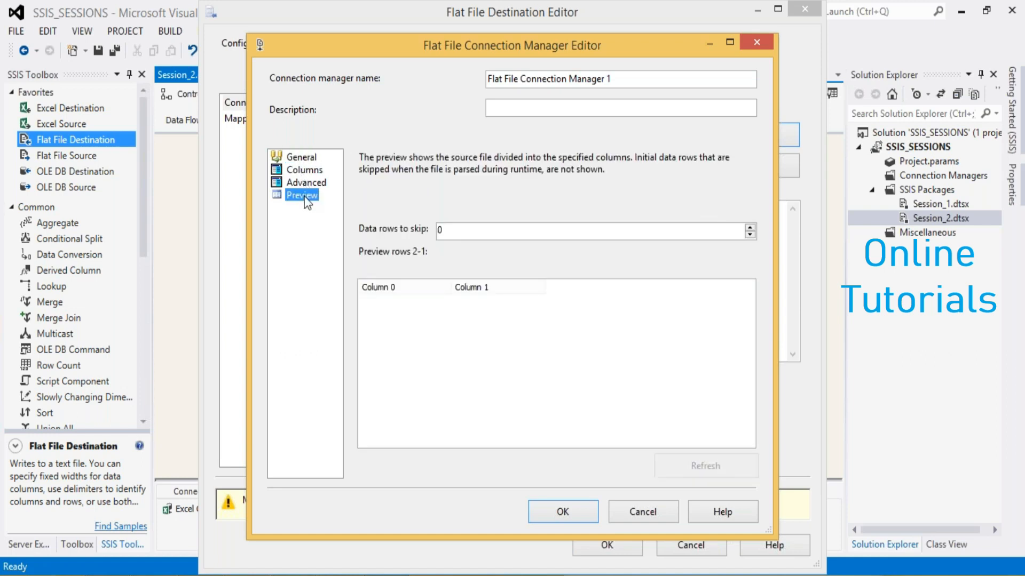
pyautogui.click(301, 157)
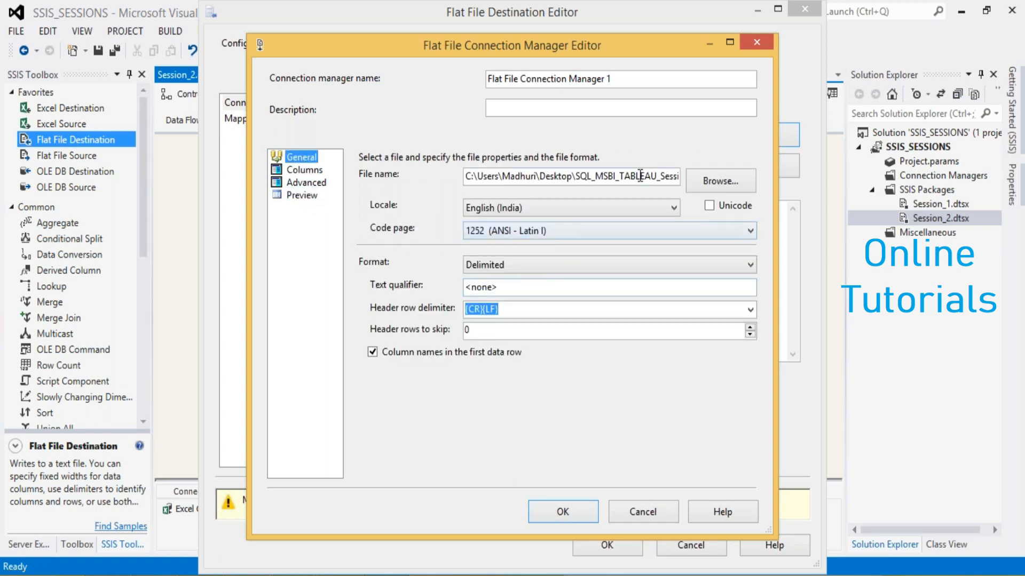
pyautogui.click(373, 353)
pyautogui.click(557, 509)
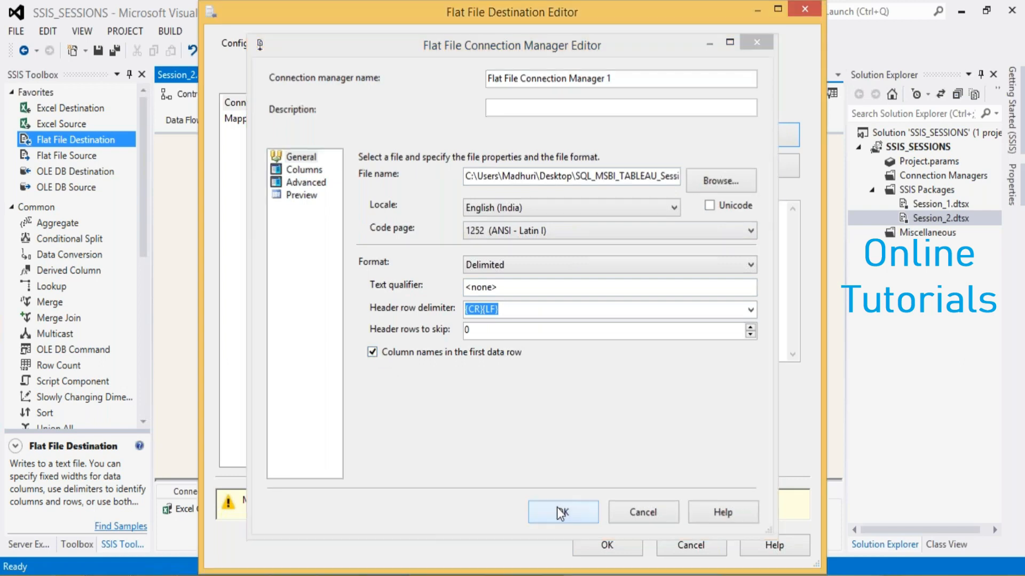
# Check the Flat File Destination's mappings, cancel its editor and delete Flat File Connection Manager 1
pyautogui.click(235, 120)
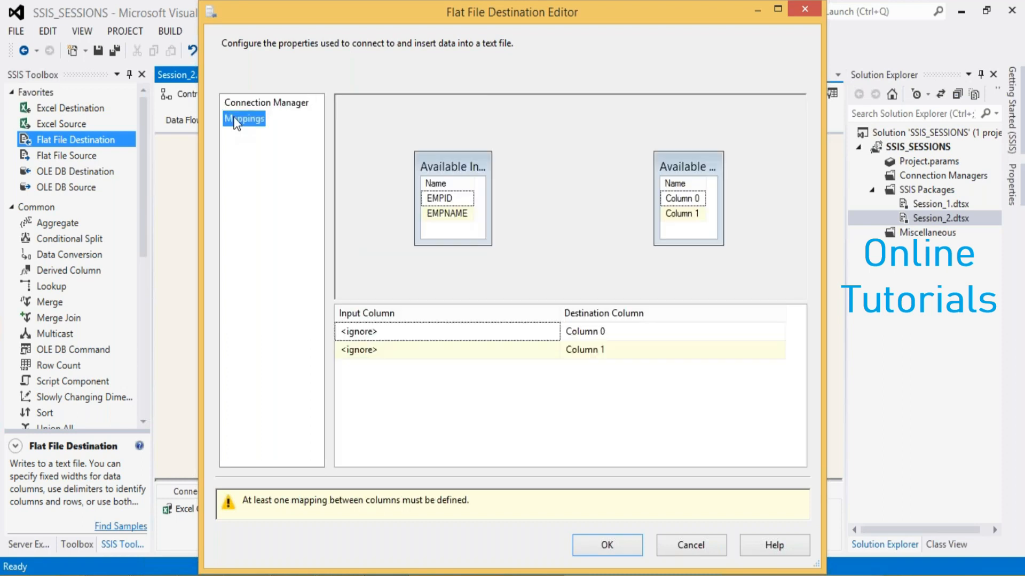
pyautogui.click(673, 539)
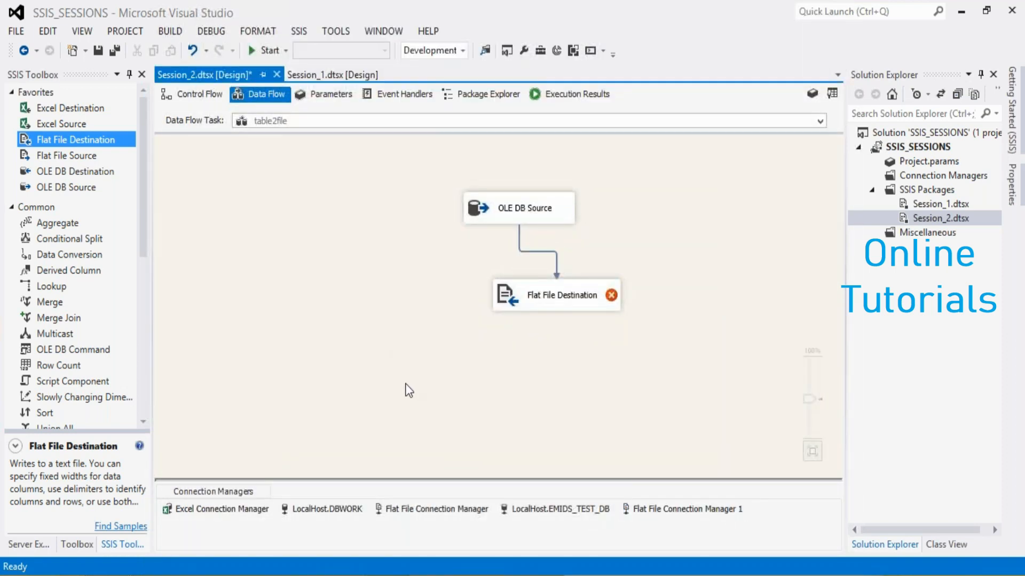
pyautogui.click(645, 508)
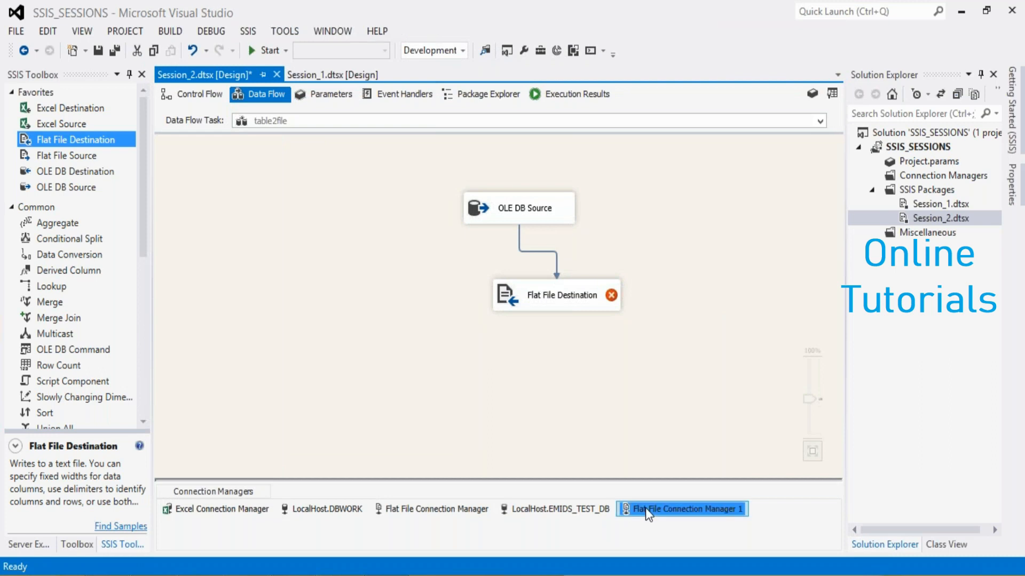
pyautogui.press('Delete')
# Create a new Delimited connection manager for the Flat File Destination, using a text file named EMP in the files folder
pyautogui.doubleClick(522, 299)
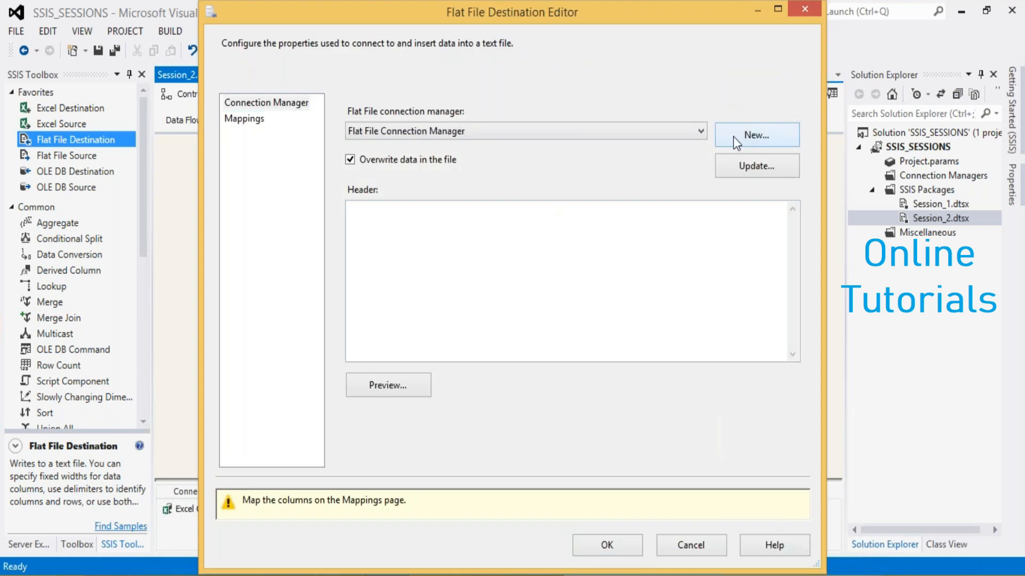
pyautogui.click(735, 140)
pyautogui.click(383, 351)
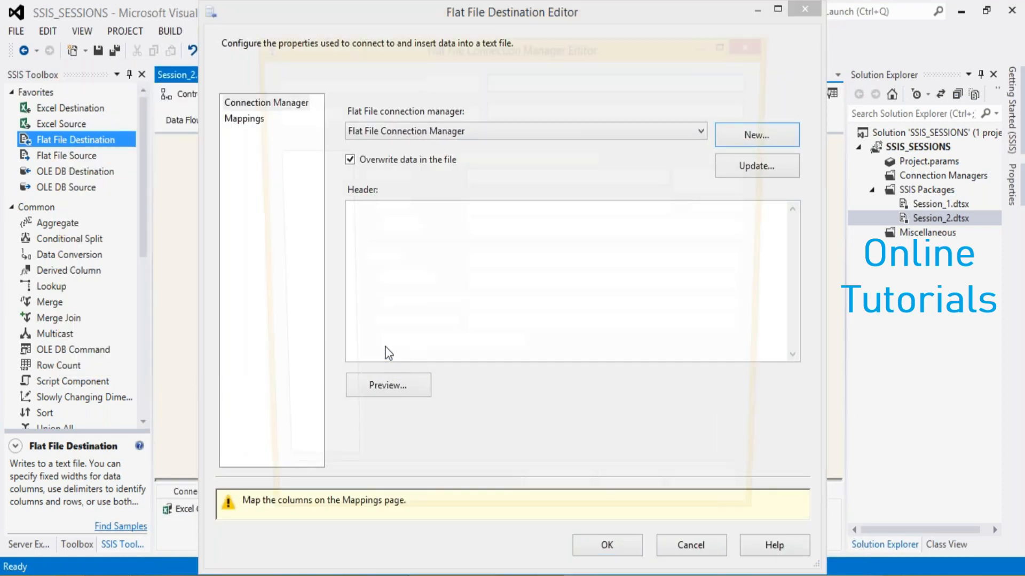
pyautogui.click(709, 181)
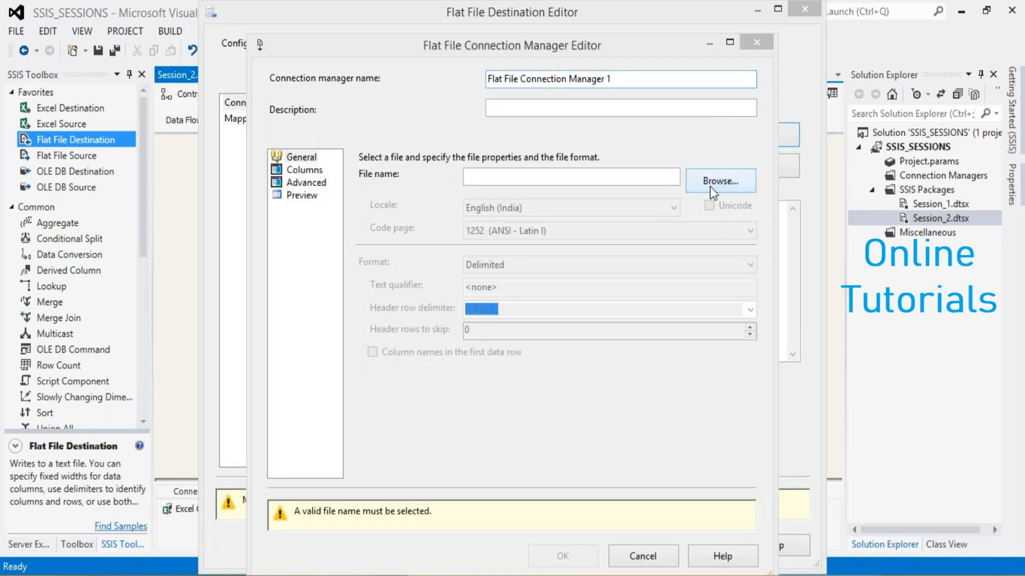
pyautogui.write('e')
pyautogui.press('BackSpace')
pyautogui.write('EMP')
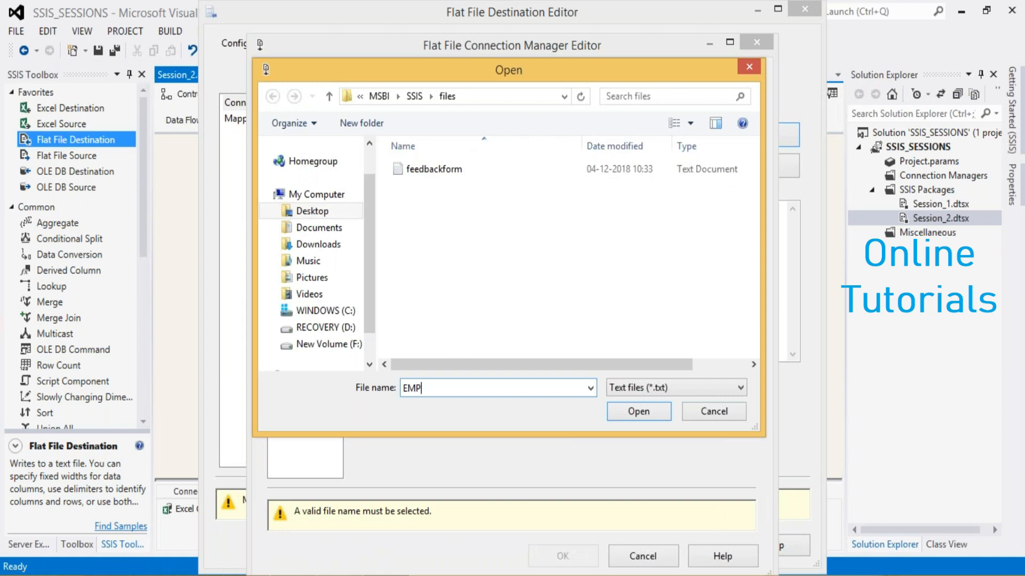
pyautogui.click(636, 412)
# Enable Column names in the first data row, check the connection's columns and confirm the connection manager
pyautogui.click(372, 353)
pyautogui.click(304, 170)
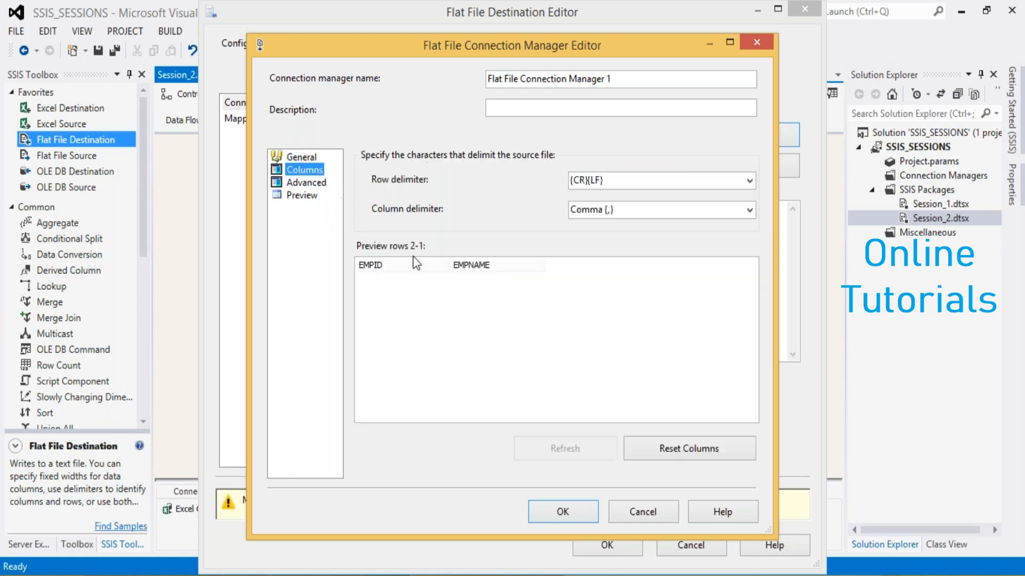
pyautogui.click(561, 516)
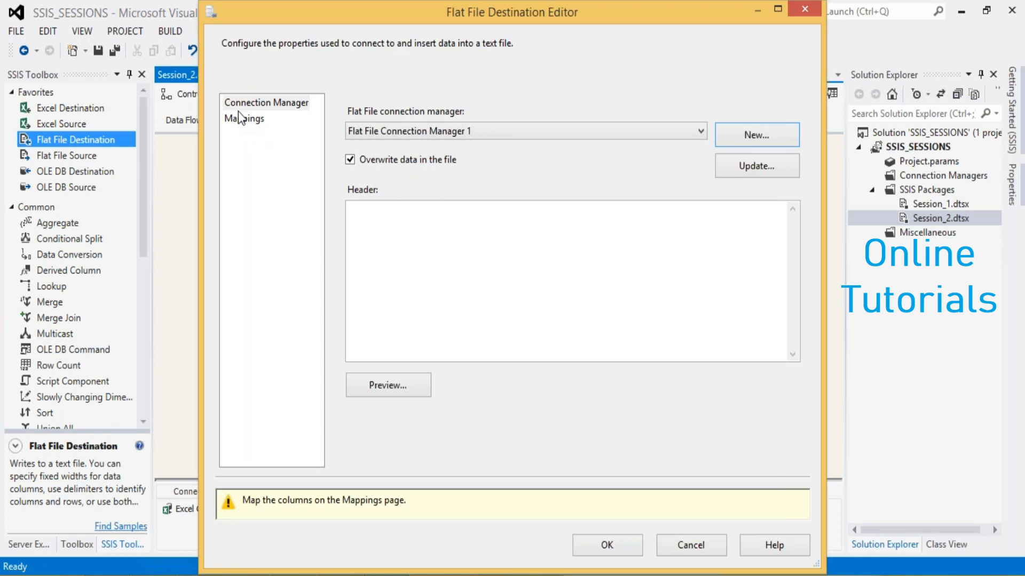
# Apply the EMPID and EMPNAME column mappings to the Flat File Destination and save the Session_2 package
pyautogui.click(238, 116)
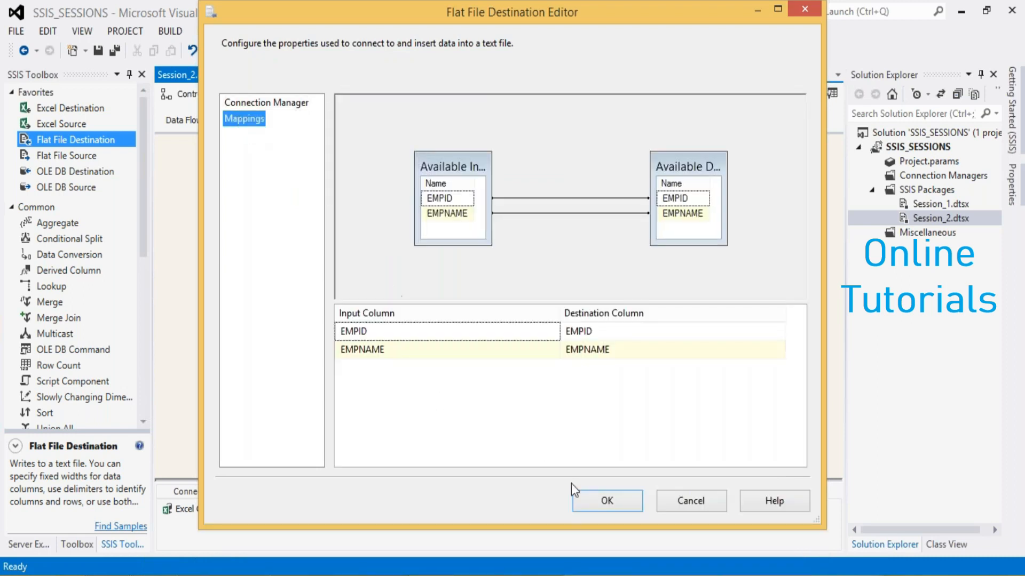
pyautogui.click(584, 499)
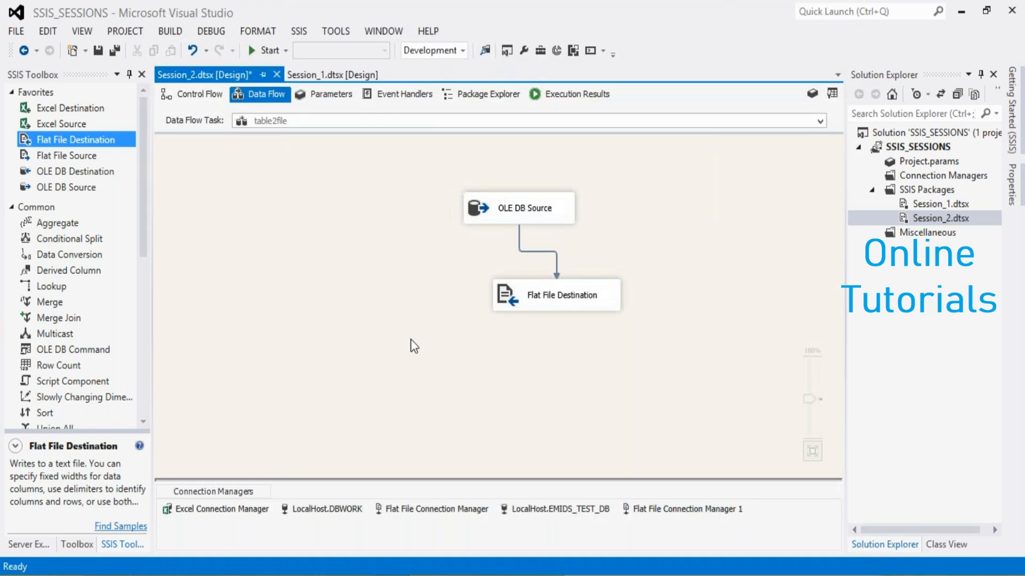
pyautogui.hotkey('ctrl', 's')
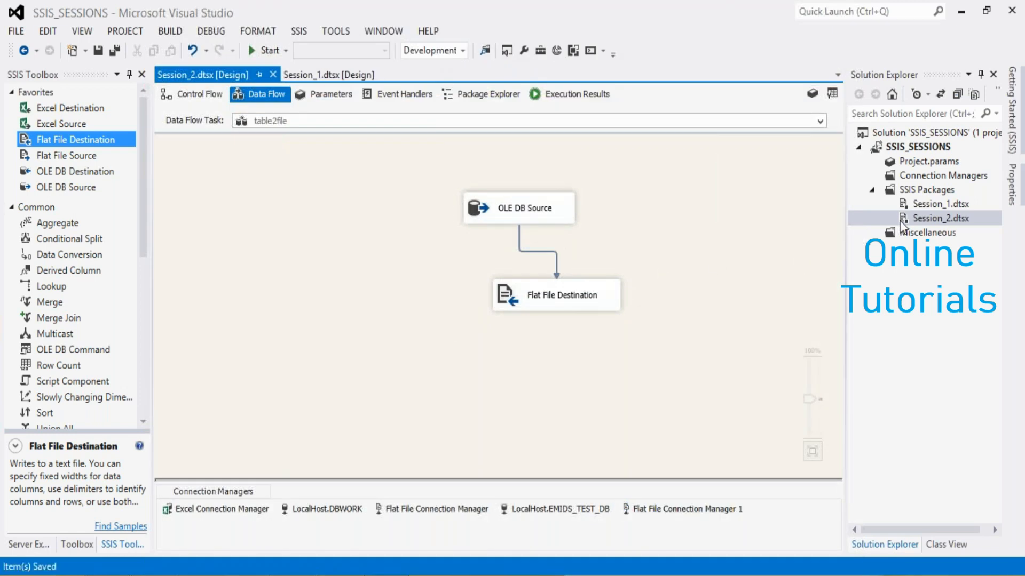
# Execute the Session_2 package and check the contents of the exported EMP text file in the files folder
pyautogui.rightClick(915, 219)
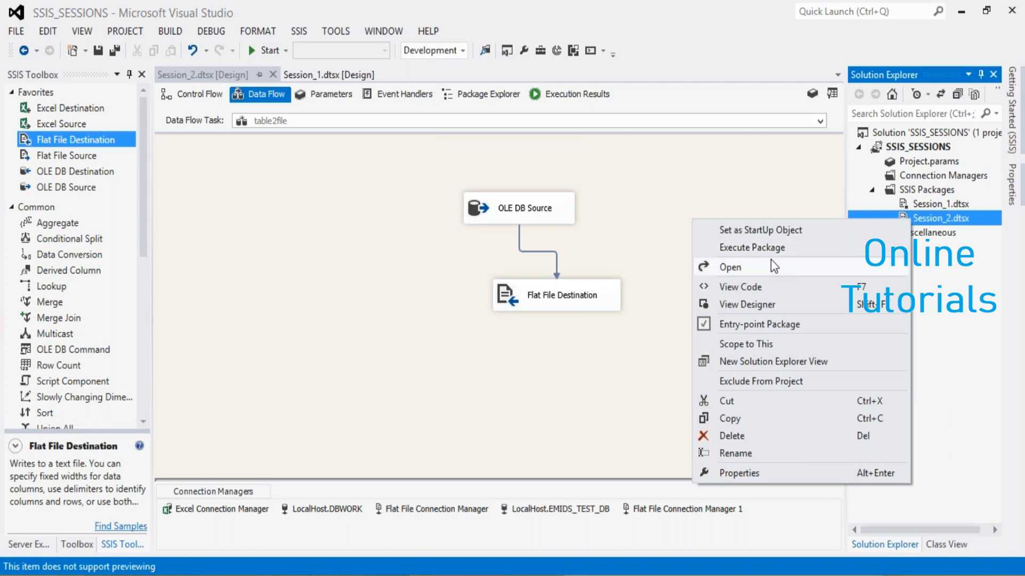
pyautogui.click(764, 249)
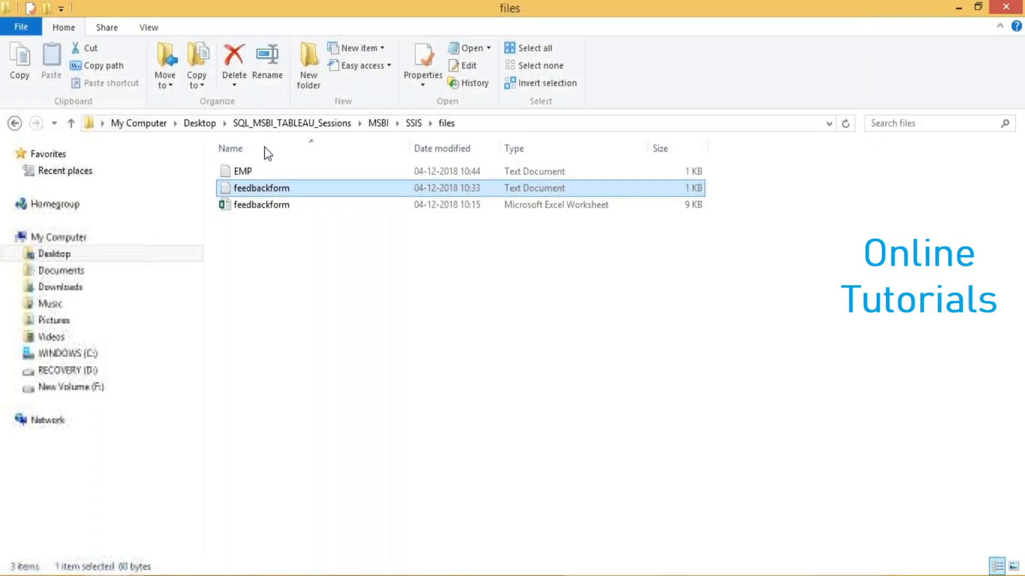
pyautogui.click(250, 172)
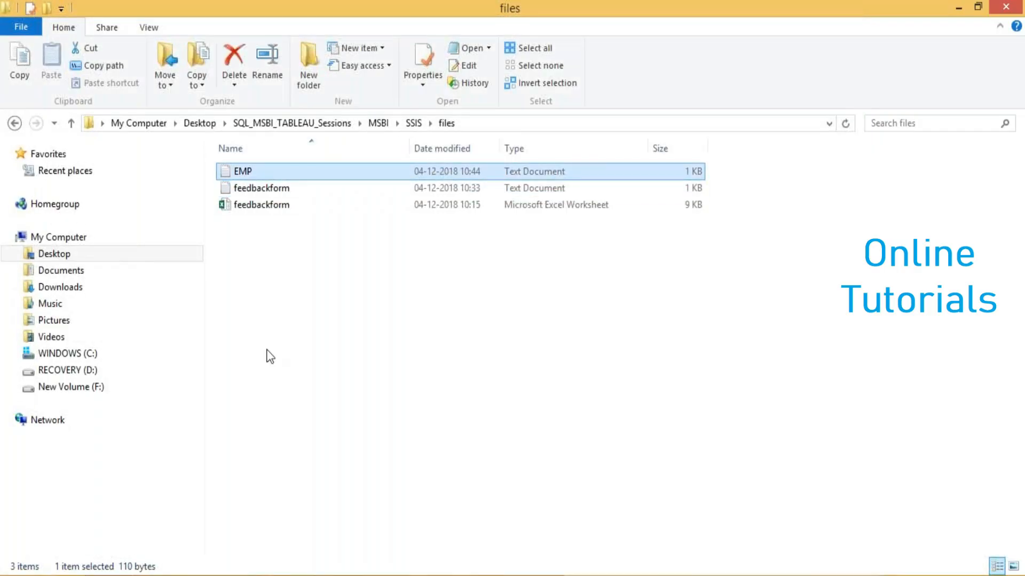
pyautogui.doubleClick(243, 172)
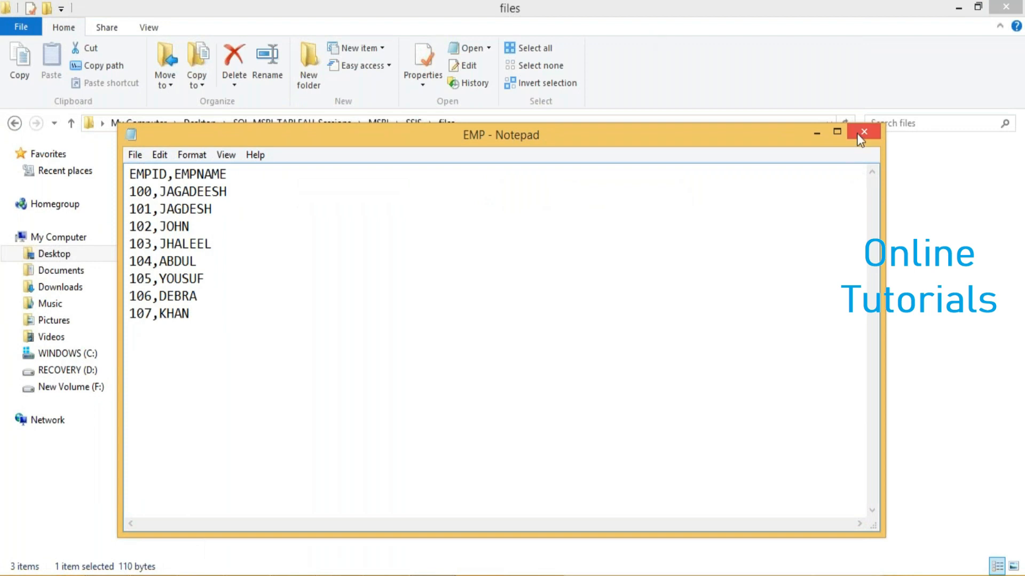
pyautogui.click(862, 133)
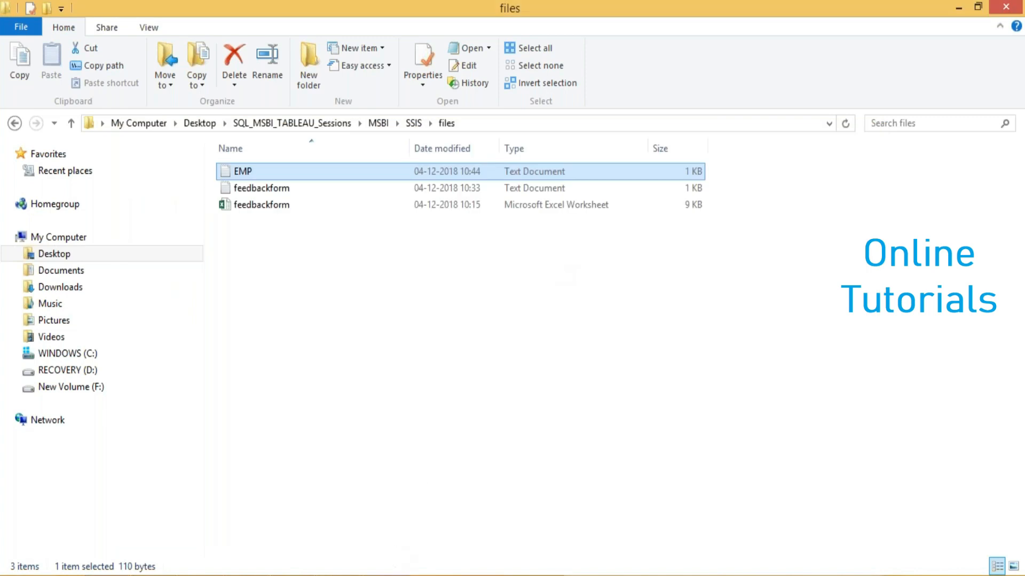
# Switch back to Visual Studio, return the package to design mode and show its control flow
pyautogui.click(394, 575)
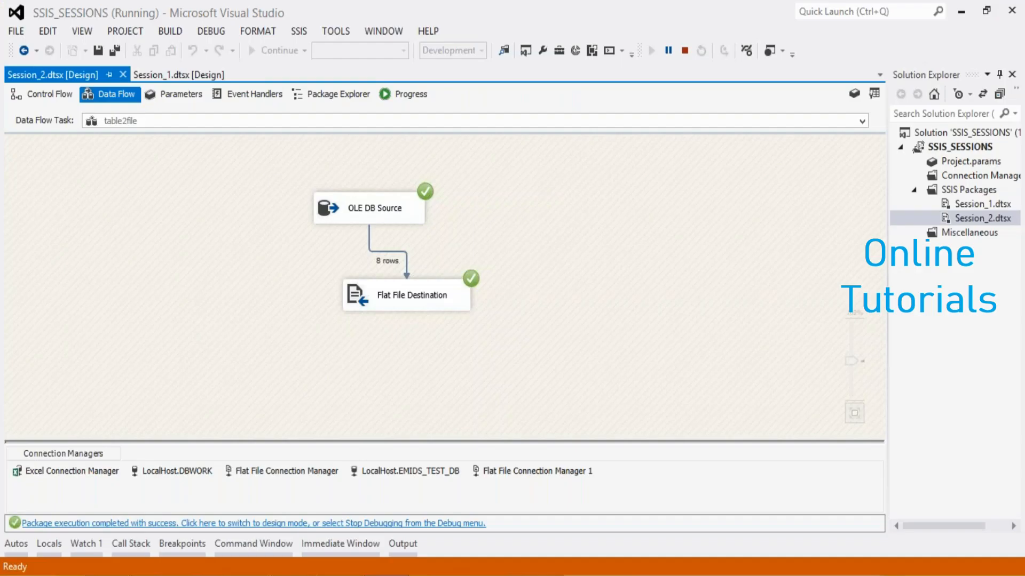
pyautogui.click(379, 523)
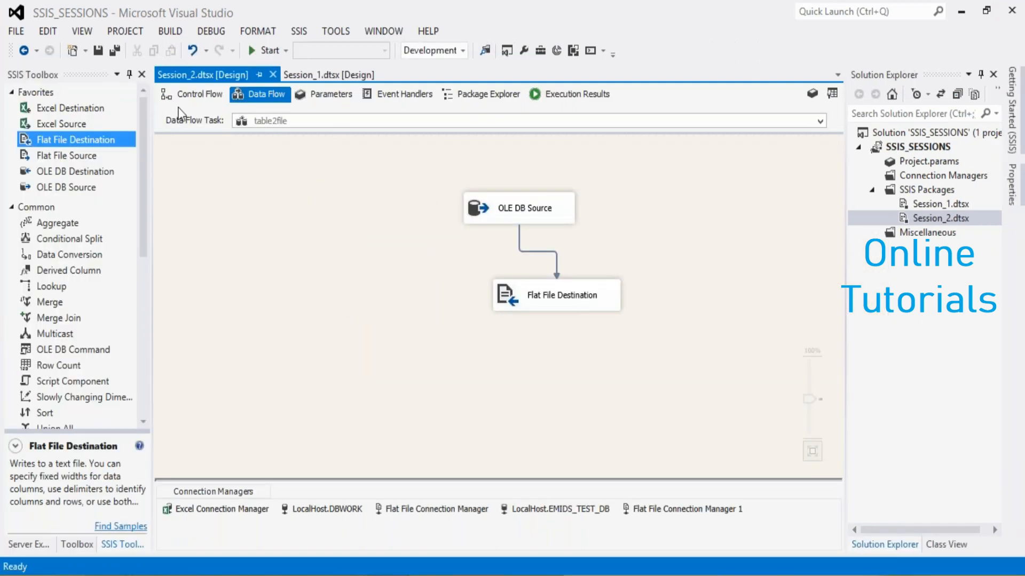
pyautogui.click(185, 101)
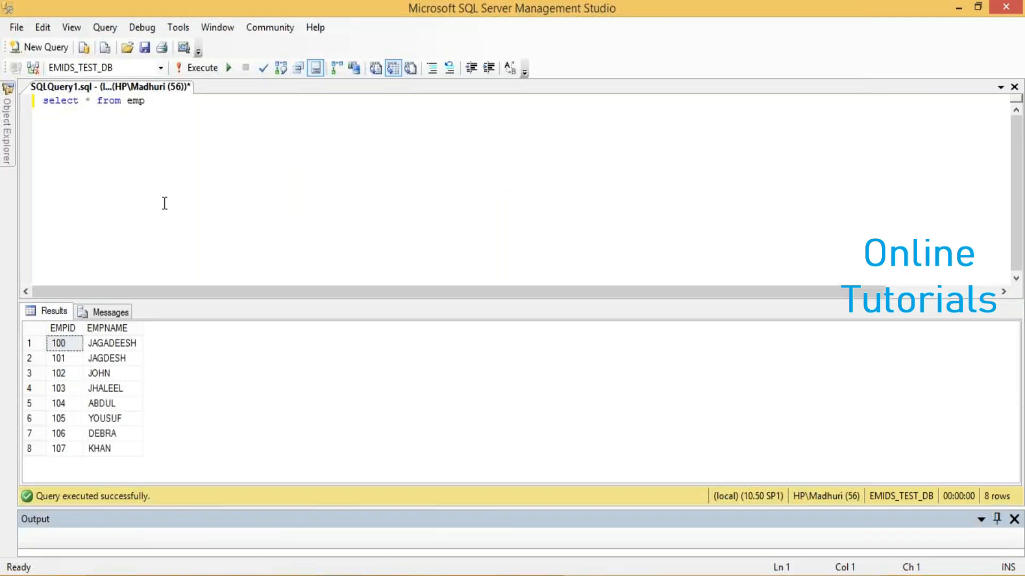
# In SQL Server Management Studio, add "use dbwork" and "select * from feedbackform_file" above the emp query and run only these lines
pyautogui.press('Return')
pyautogui.press('Return')
pyautogui.hotkey('ctrl', 'Home')
pyautogui.write('use dbwork  select * from feedbackform_file')
pyautogui.hotkey('ctrl', 'shift', 'Home')
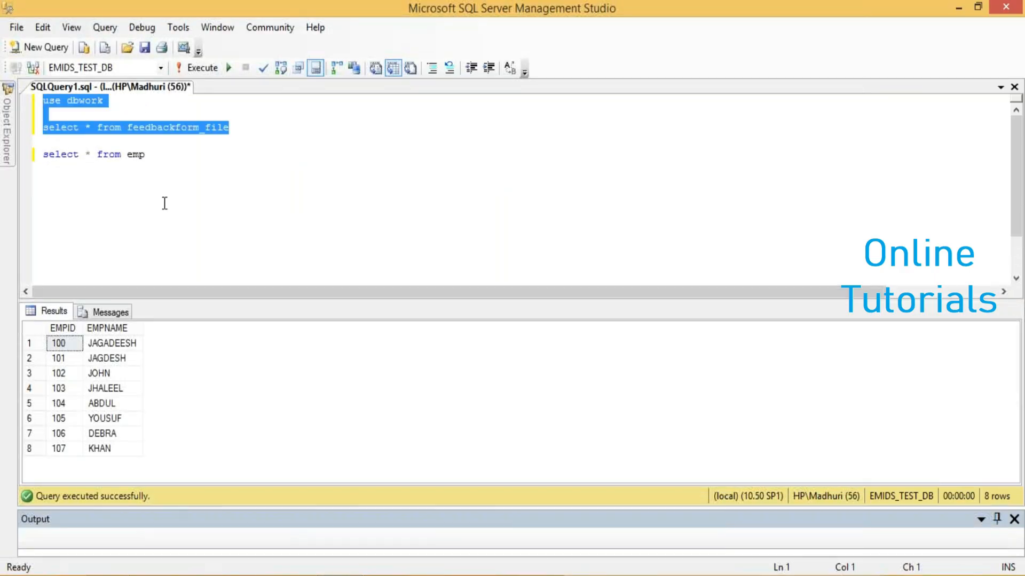
pyautogui.click(193, 67)
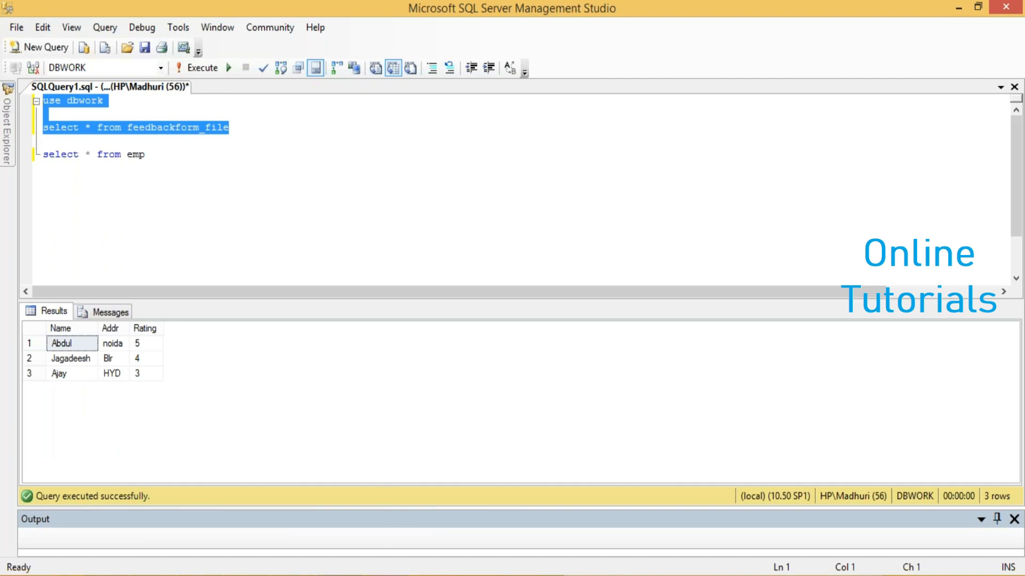
# Switch to Visual Studio, open the LocalHost.DBWORK connection manager and examine its server name and the available OLE DB providers
pyautogui.hotkey('alt', 'Tab')
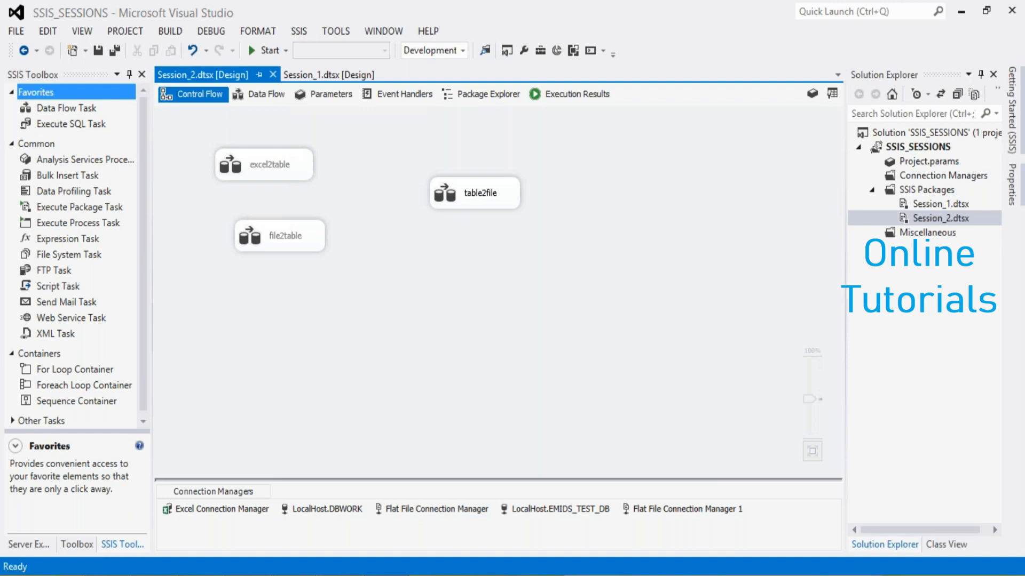
pyautogui.click(306, 507)
pyautogui.doubleClick(306, 507)
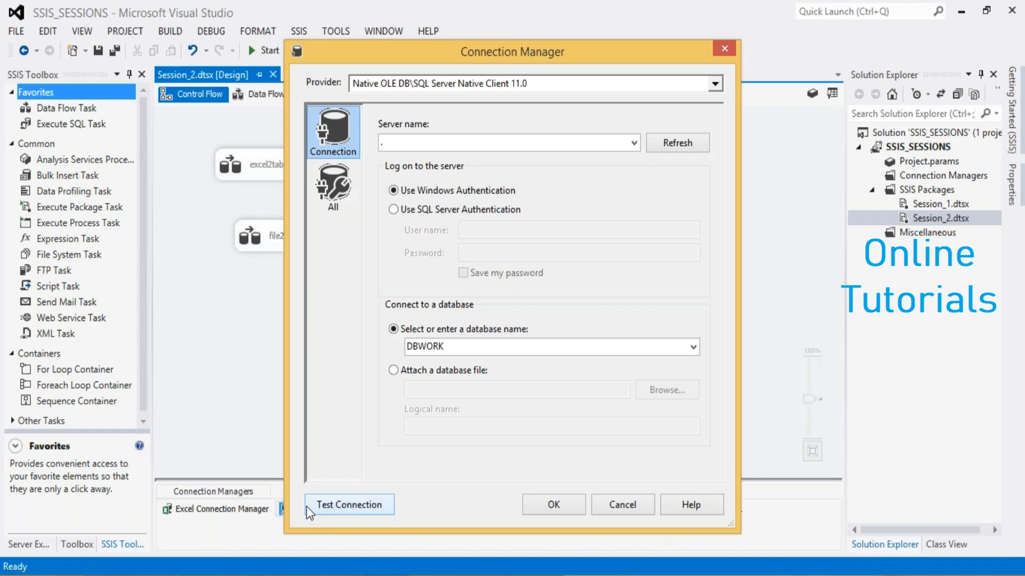
pyautogui.click(390, 142)
pyautogui.press('BackSpace')
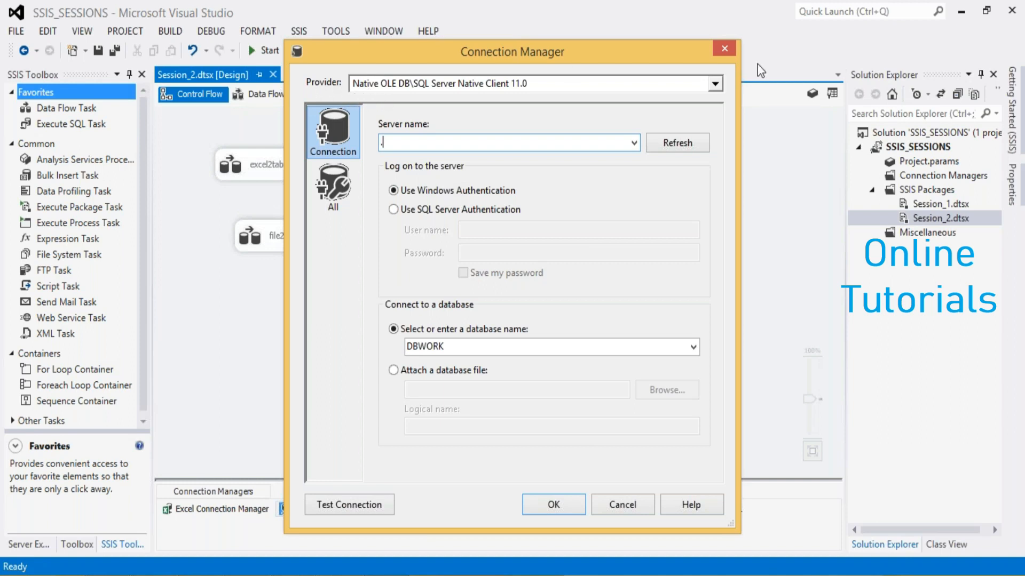
pyautogui.click(715, 86)
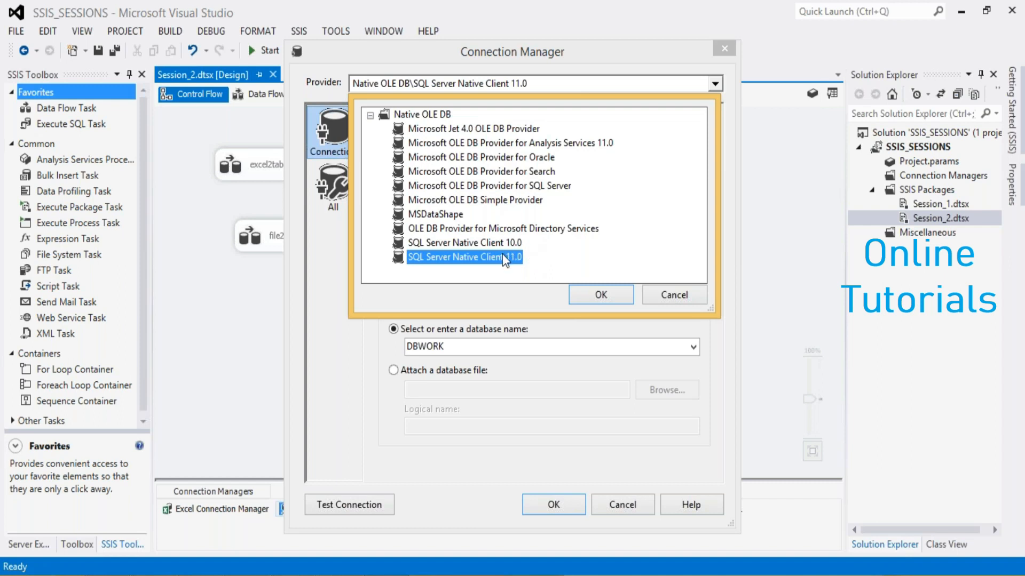
pyautogui.click(584, 292)
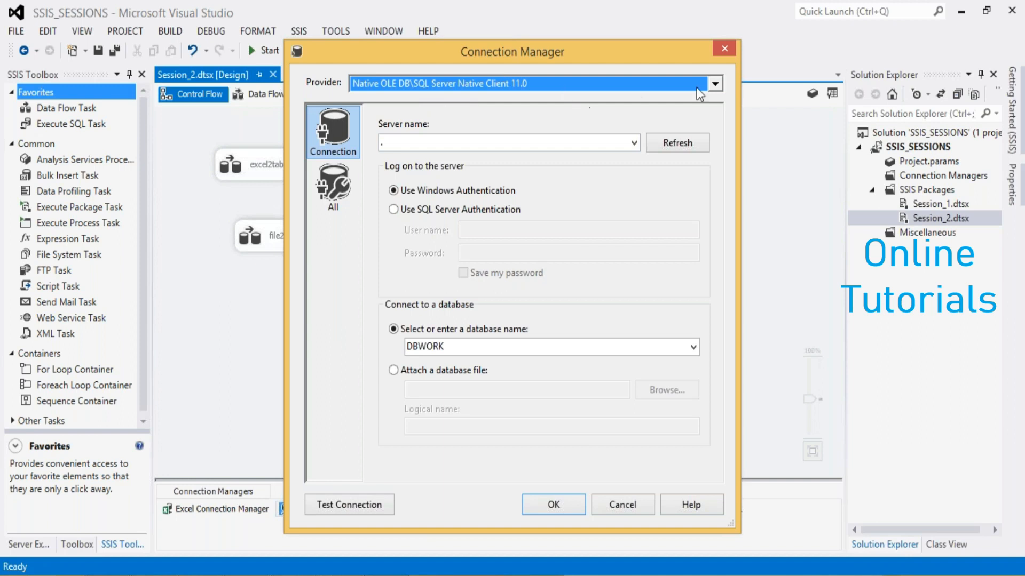
# Try Microsoft OLE DB Provider for Oracle as the connection's provider, view its logon settings and cancel the connection editor
pyautogui.click(715, 84)
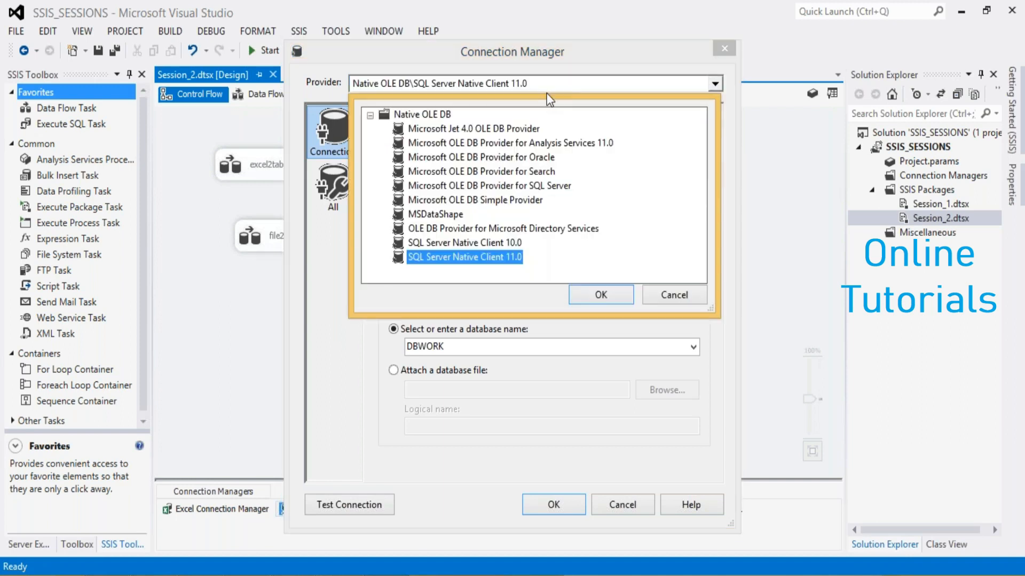
pyautogui.click(494, 158)
pyautogui.click(575, 292)
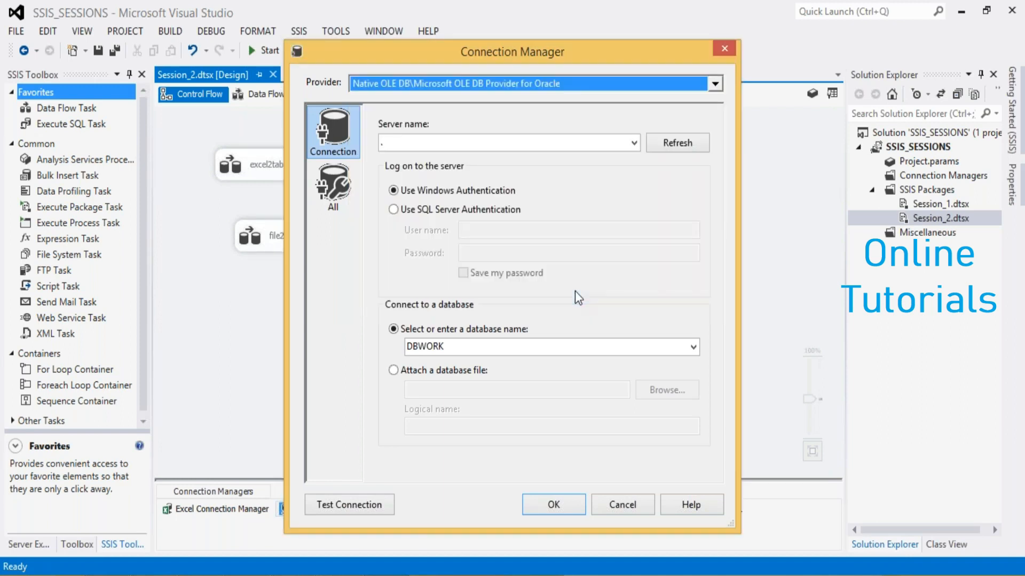
pyautogui.click(403, 144)
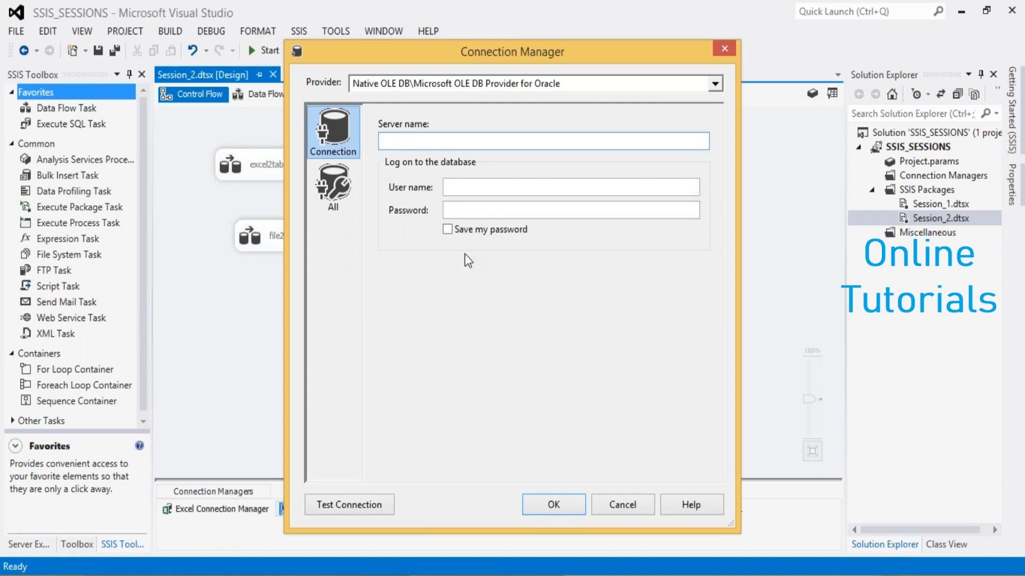
pyautogui.click(715, 84)
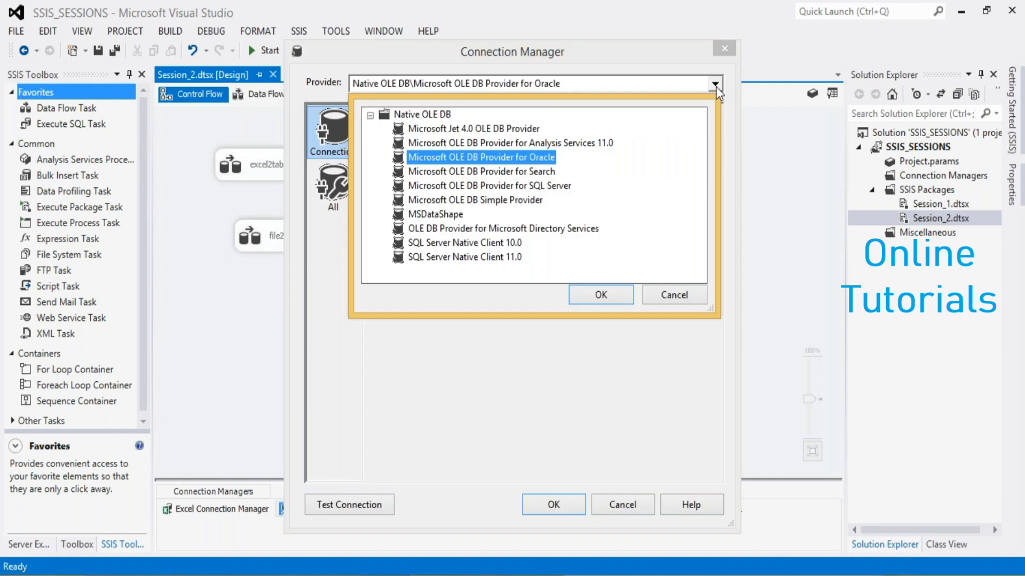
pyautogui.click(688, 296)
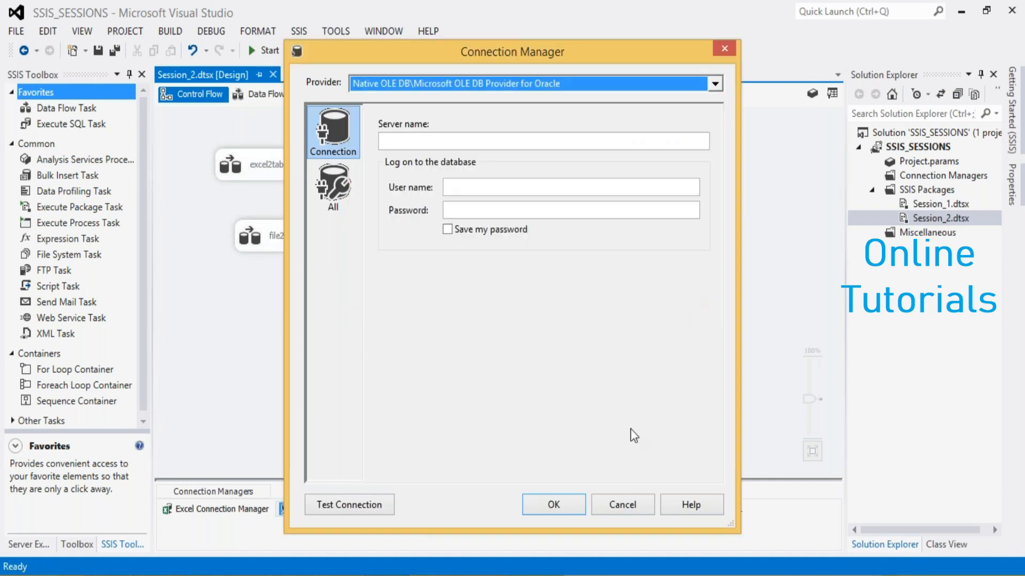
pyautogui.click(607, 507)
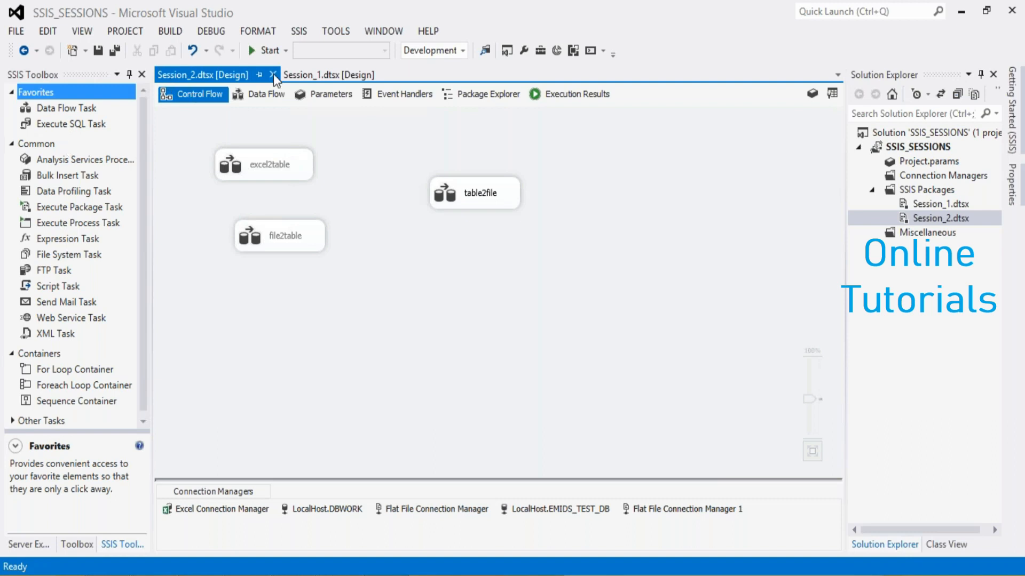
# Show the table2file data flow and look through the available transformations and other sources in the SSIS Toolbox
pyautogui.click(262, 94)
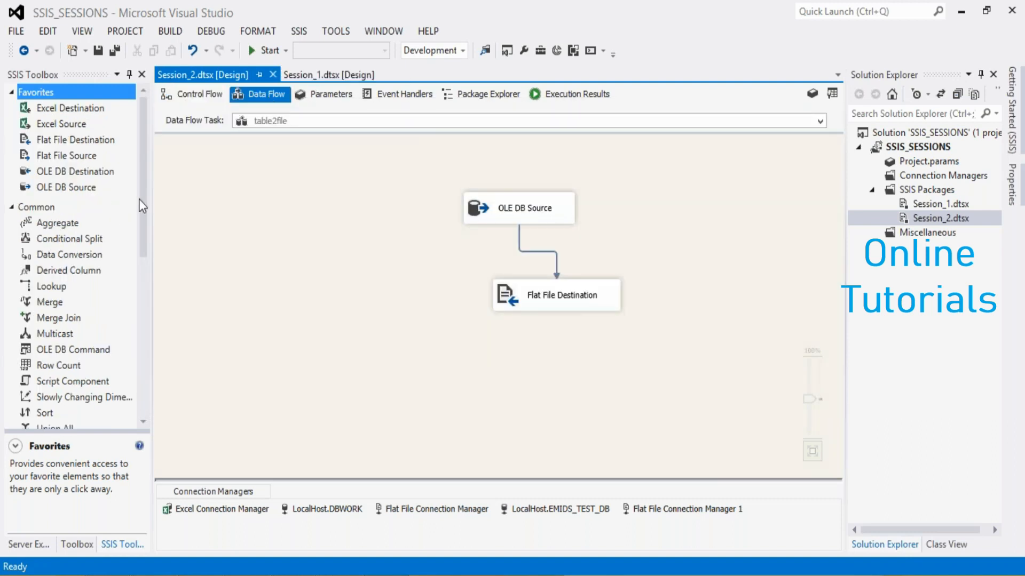
pyautogui.moveTo(143, 204); pyautogui.dragTo(139, 245)
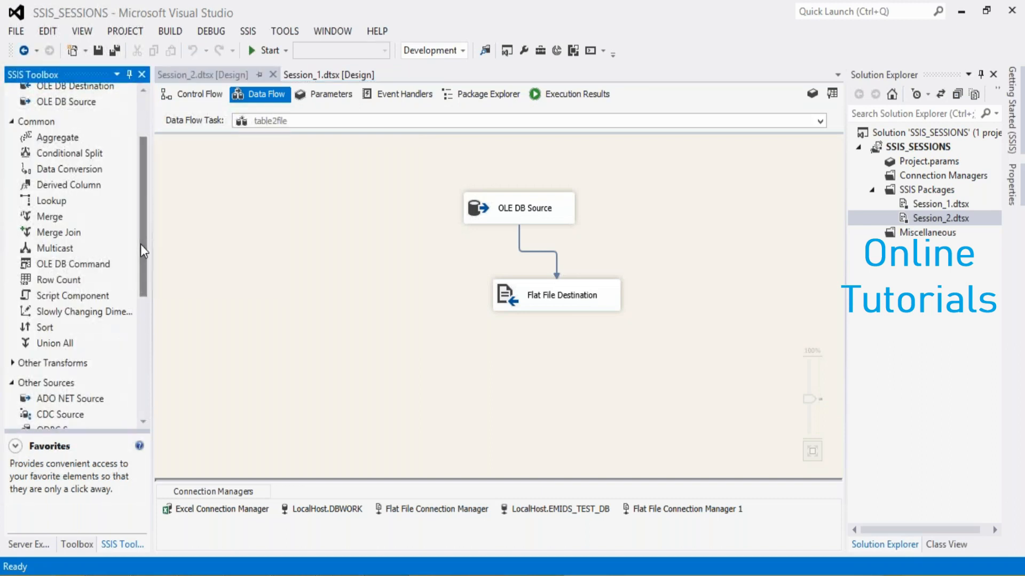